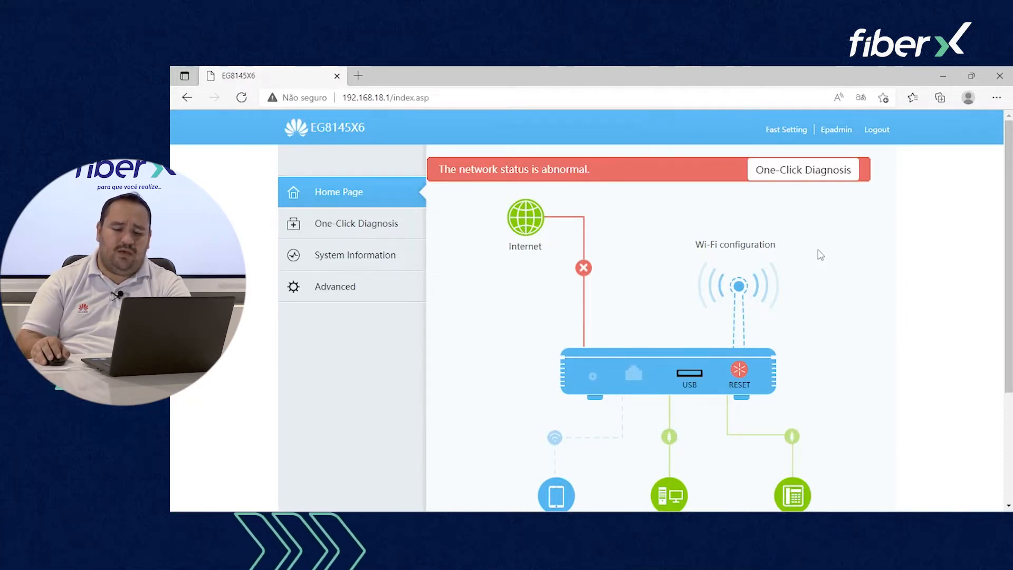
Step: Scroll the home page and view the connected Wi-Fi devices and the USB sharing settings
{"action": "scroll", "coordinate": [672, 168], "scroll_direction": "down", "scroll_amount": 2}
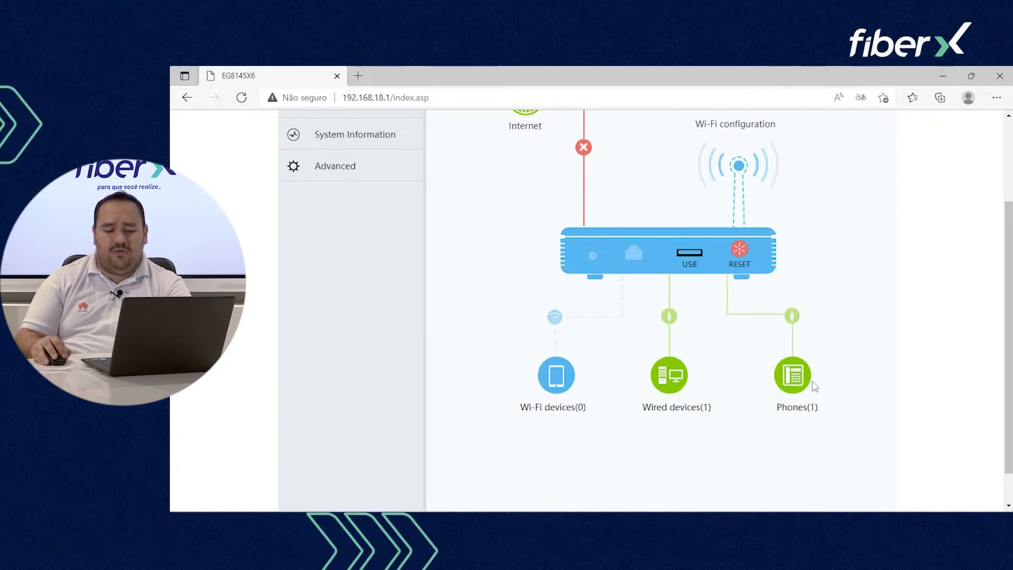
{"action": "scroll", "coordinate": [800, 389], "scroll_direction": "down", "scroll_amount": 3}
{"action": "scroll", "coordinate": [813, 289], "scroll_direction": "down", "scroll_amount": 1}
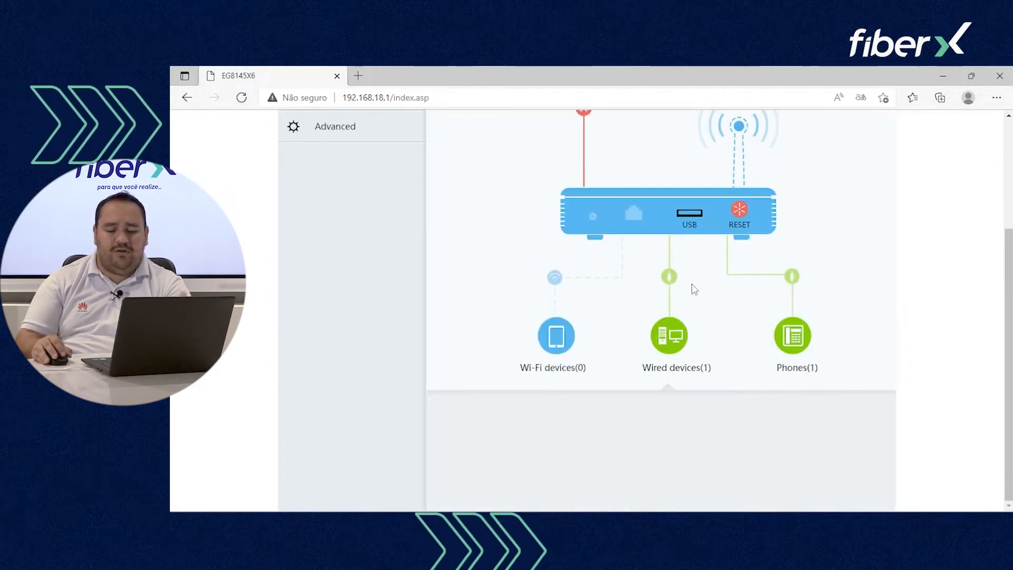
{"action": "scroll", "coordinate": [691, 287], "scroll_direction": "down", "scroll_amount": 1}
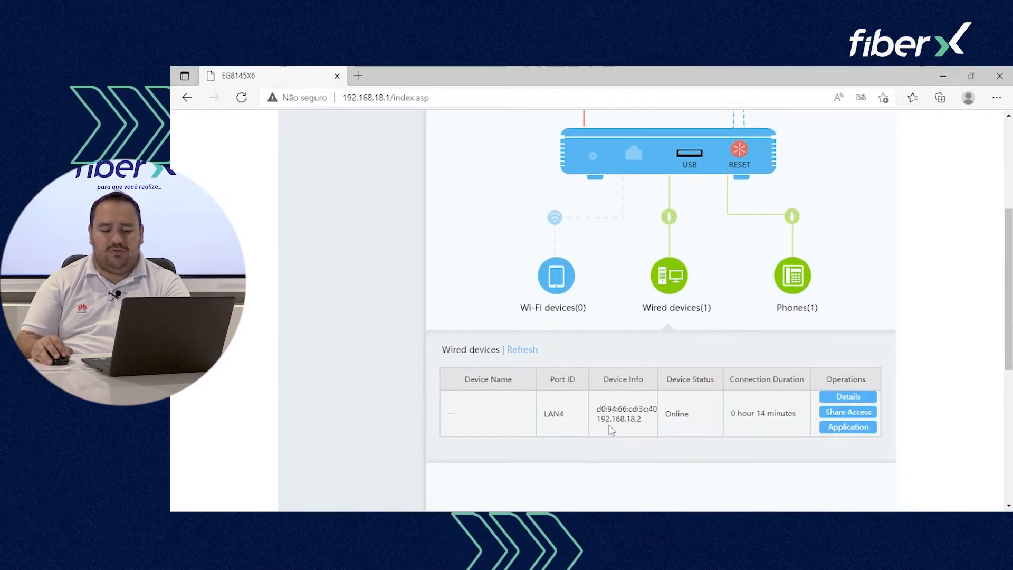
{"action": "left_click", "coordinate": [575, 305]}
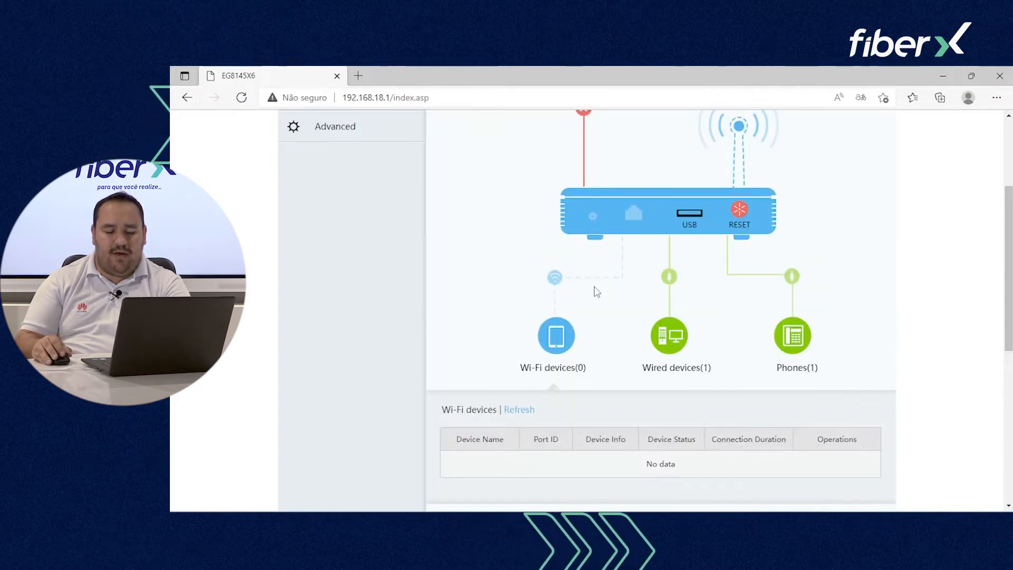
{"action": "left_click", "coordinate": [689, 215]}
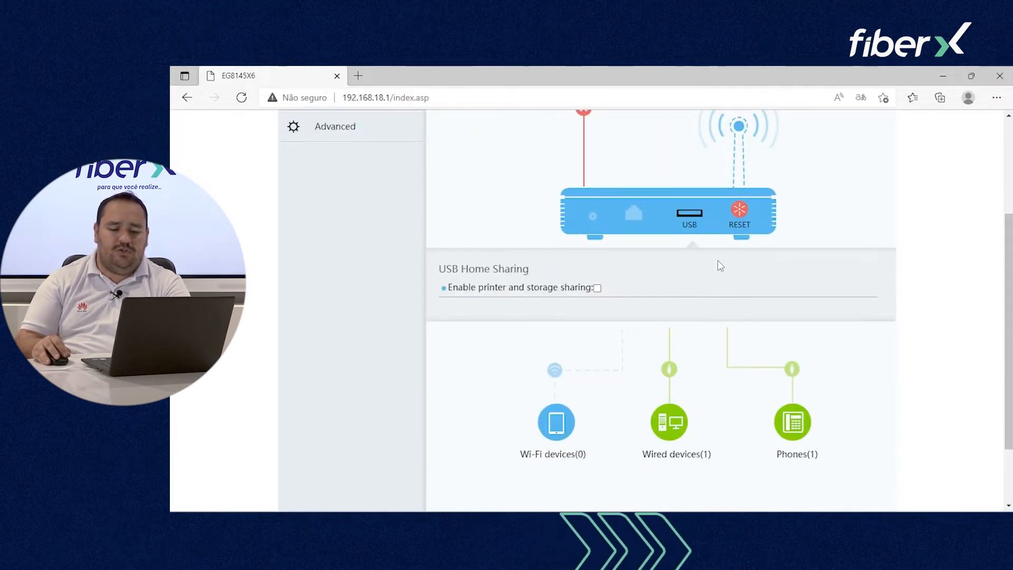
Step: Show the ONT Management panel with its password change, reset and restore options
{"action": "scroll", "coordinate": [717, 260], "scroll_direction": "up", "scroll_amount": 1}
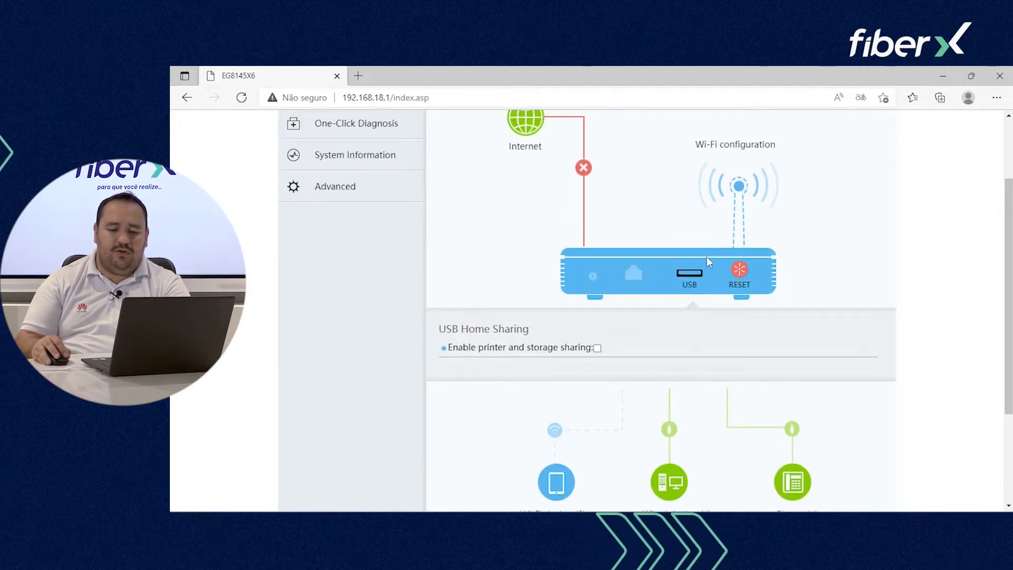
{"action": "left_click", "coordinate": [740, 274]}
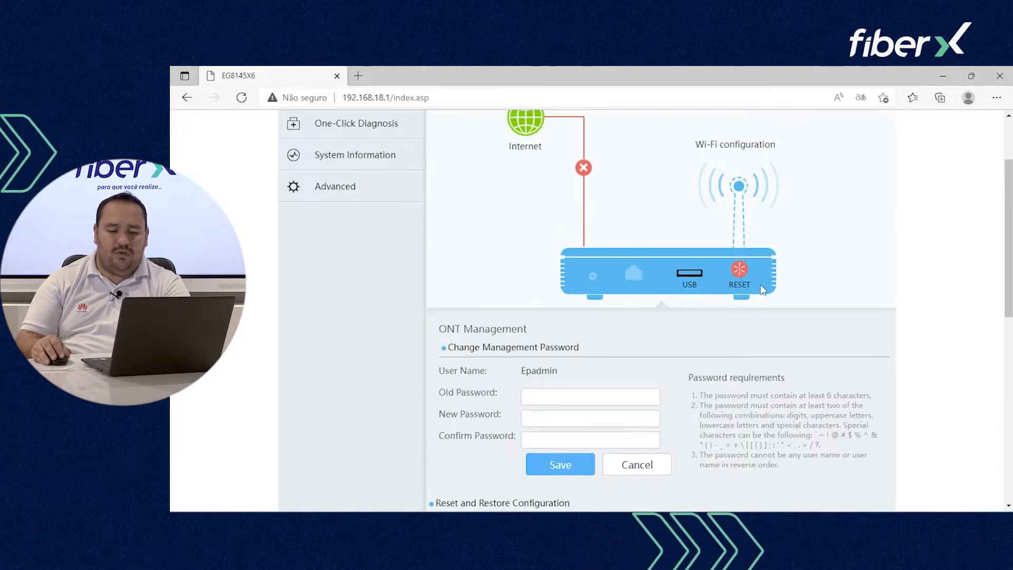
{"action": "scroll", "coordinate": [701, 338], "scroll_direction": "down", "scroll_amount": 3}
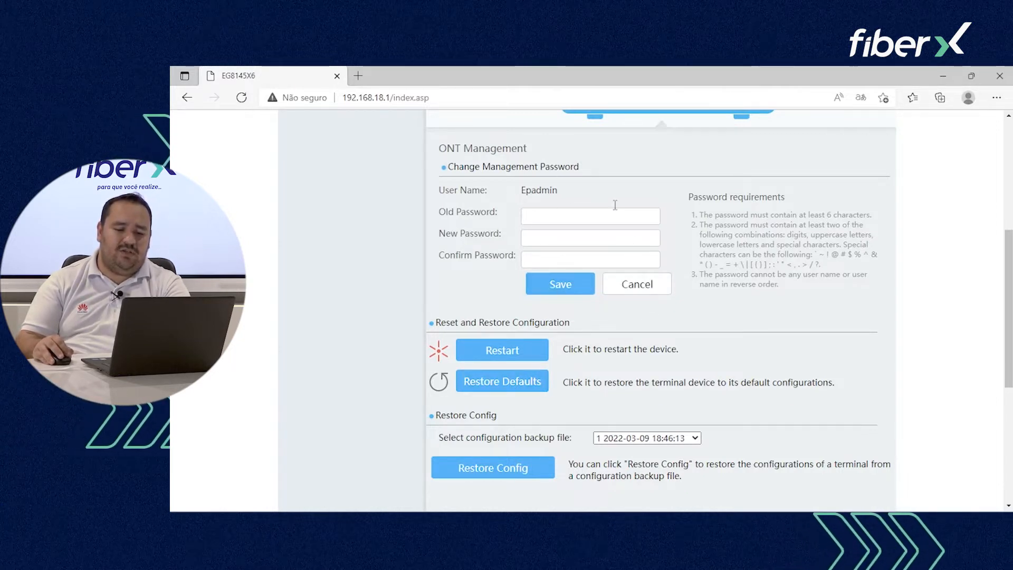
{"action": "scroll", "coordinate": [562, 349], "scroll_direction": "down", "scroll_amount": 2}
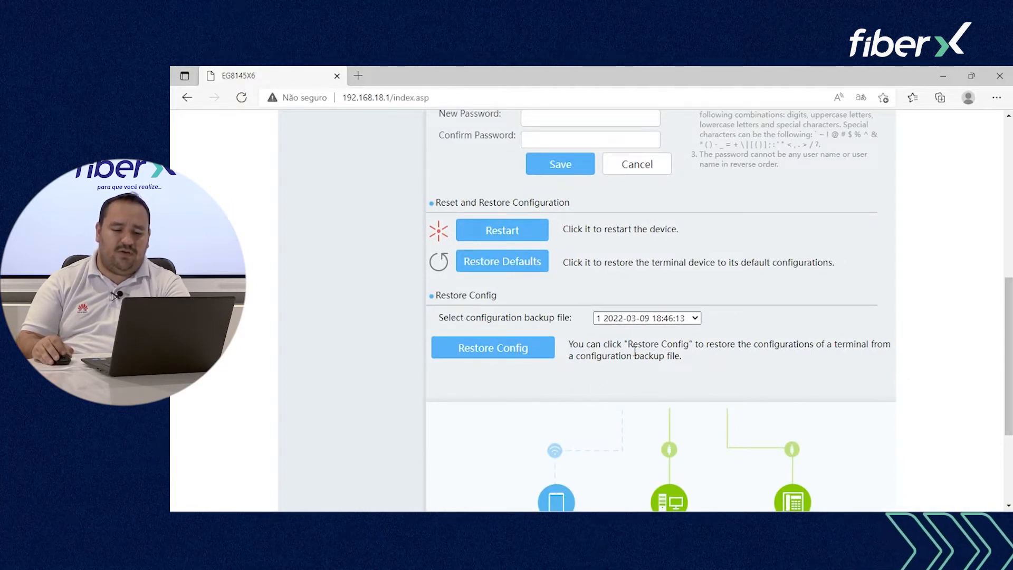
{"action": "scroll", "coordinate": [635, 352], "scroll_direction": "up", "scroll_amount": 7}
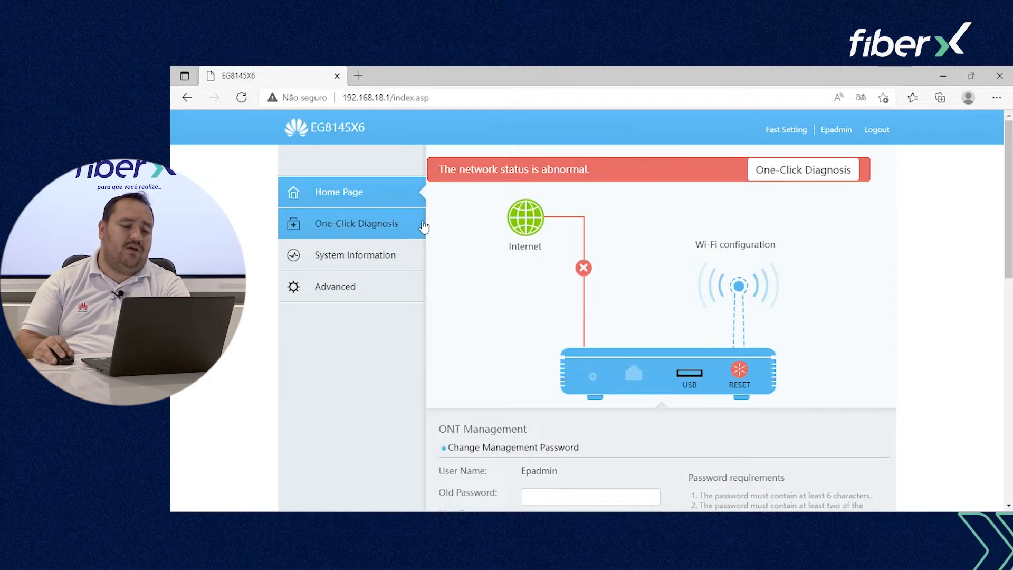
Step: Open One-Click Diagnosis and run the network diagnosis
{"action": "left_click", "coordinate": [397, 226]}
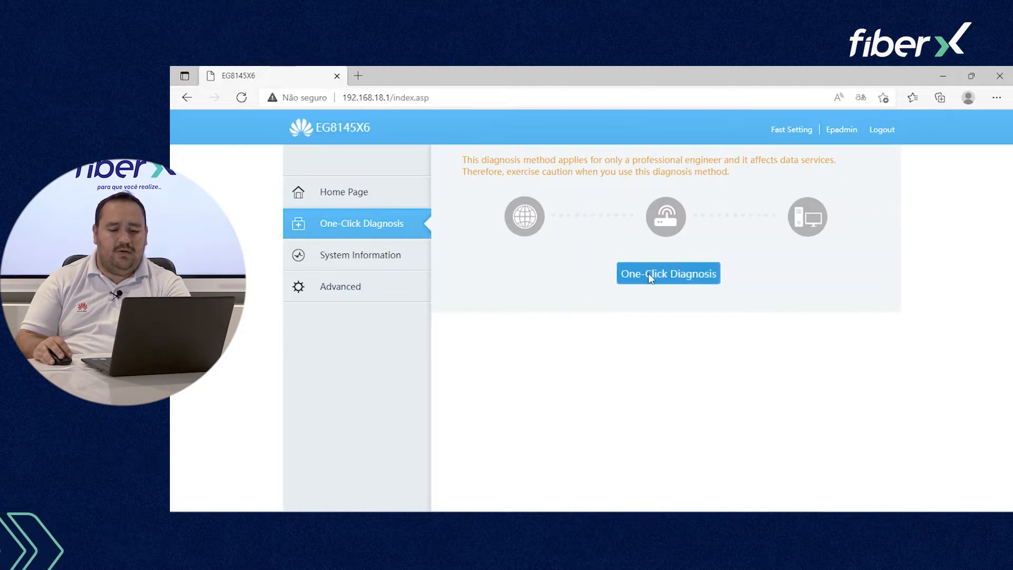
{"action": "left_click", "coordinate": [651, 279]}
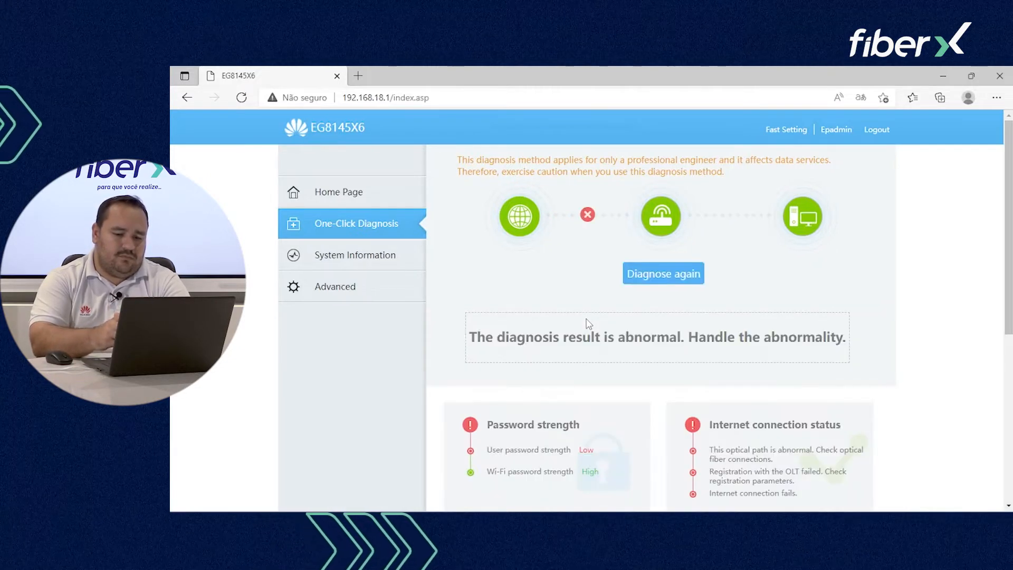
{"action": "scroll", "coordinate": [586, 324], "scroll_direction": "down", "scroll_amount": 3}
{"action": "scroll", "coordinate": [586, 324], "scroll_direction": "up", "scroll_amount": 1}
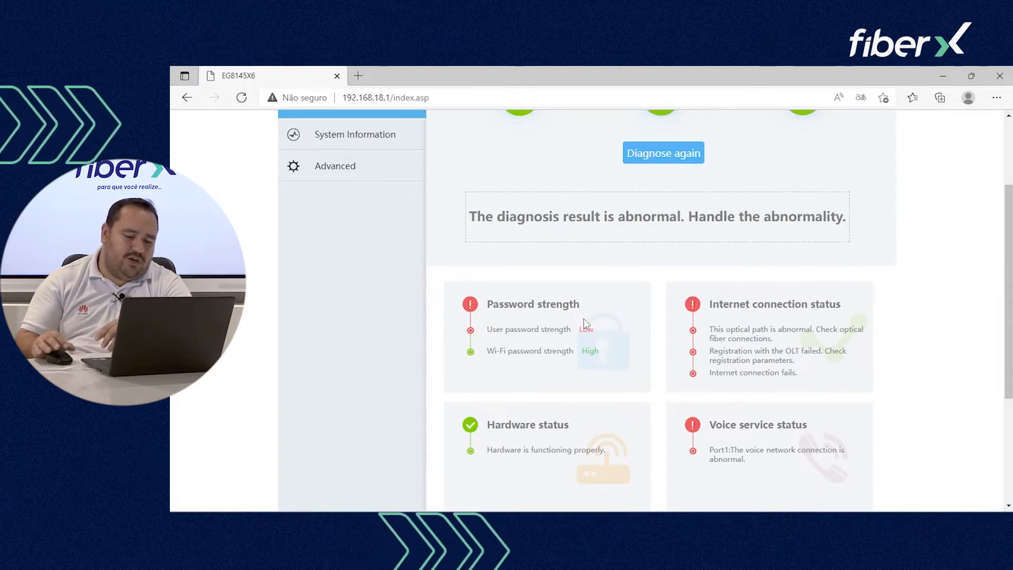
Step: Highlight the abnormal results: low password strength, internet failure, optical path fault and OLT registration
{"action": "left_click_drag", "start_coordinate": [491, 328], "coordinate": [617, 335]}
{"action": "left_click", "coordinate": [597, 331]}
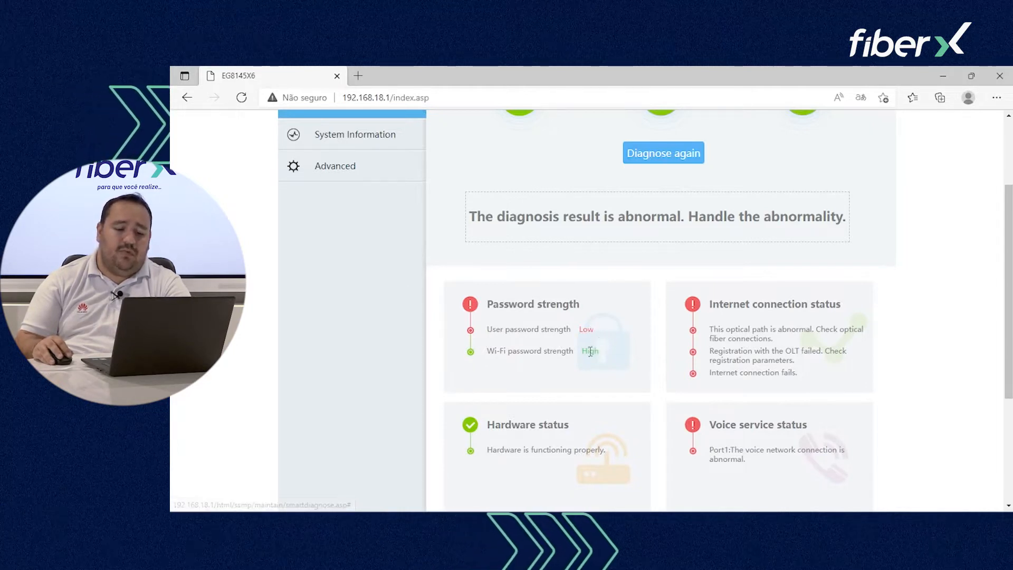
{"action": "scroll", "coordinate": [581, 364], "scroll_direction": "down", "scroll_amount": 1}
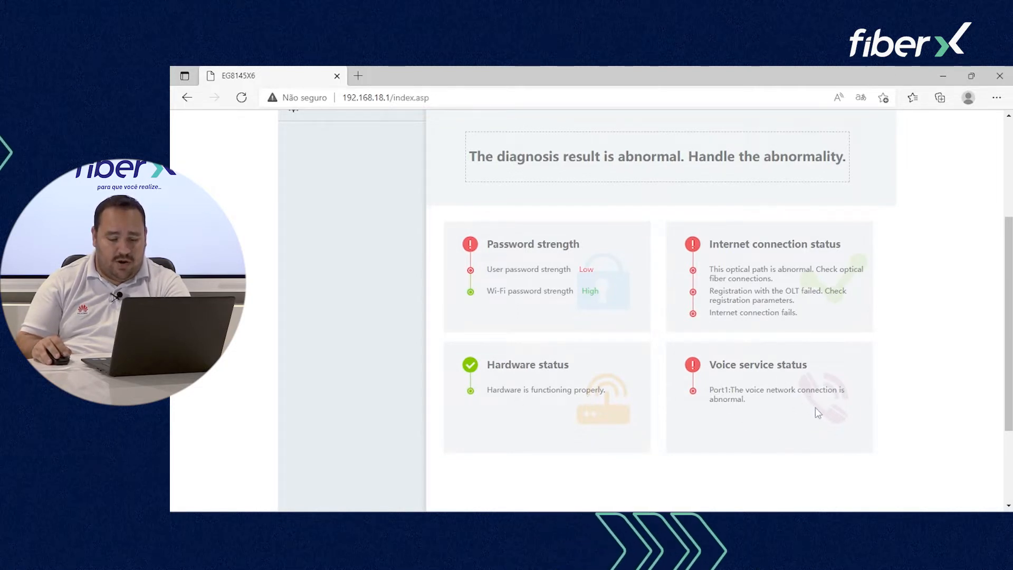
{"action": "scroll", "coordinate": [812, 409], "scroll_direction": "up", "scroll_amount": 1}
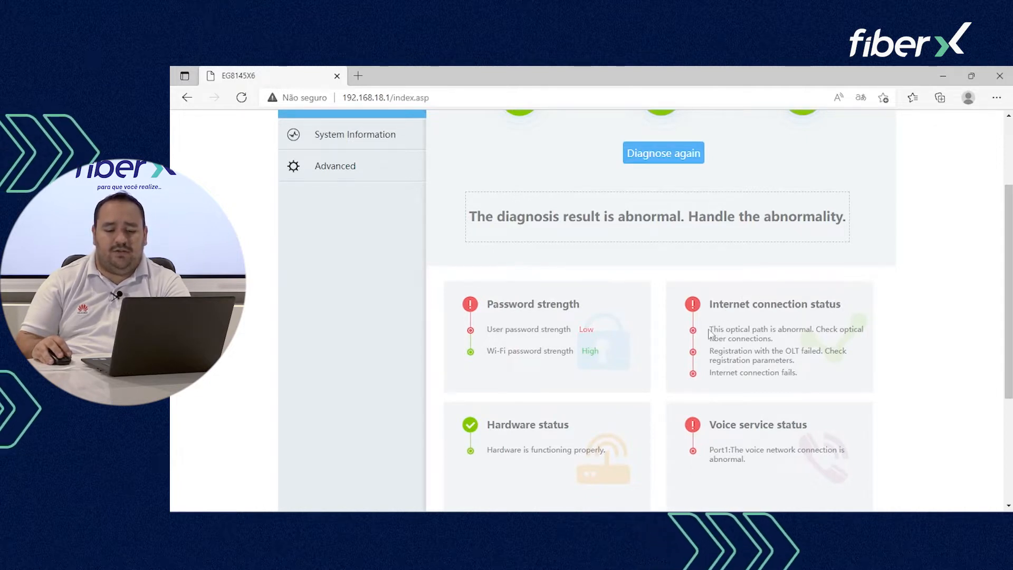
{"action": "left_click_drag", "start_coordinate": [709, 333], "coordinate": [774, 341]}
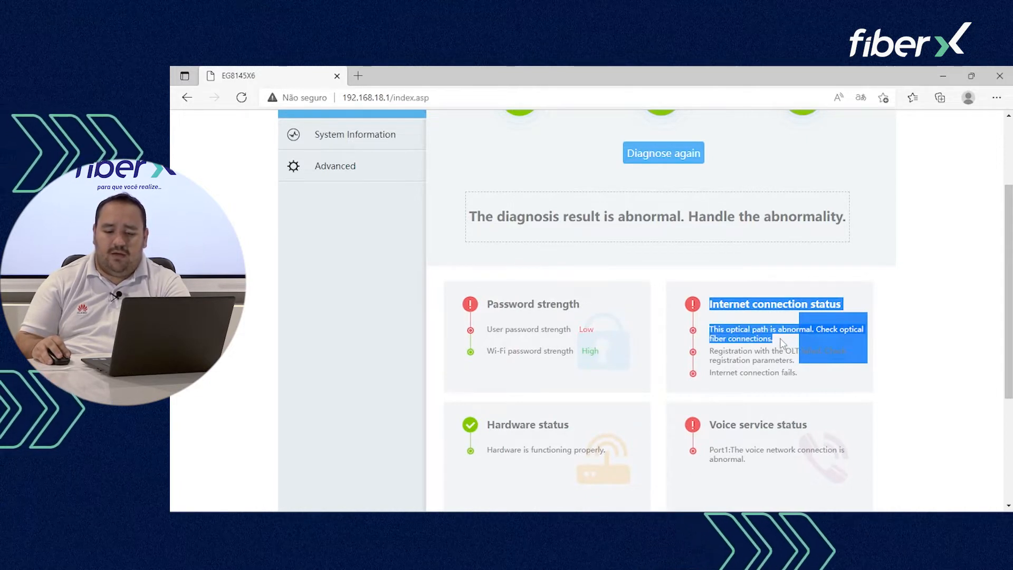
{"action": "left_click", "coordinate": [773, 341]}
{"action": "left_click_drag", "start_coordinate": [774, 341], "coordinate": [805, 367]}
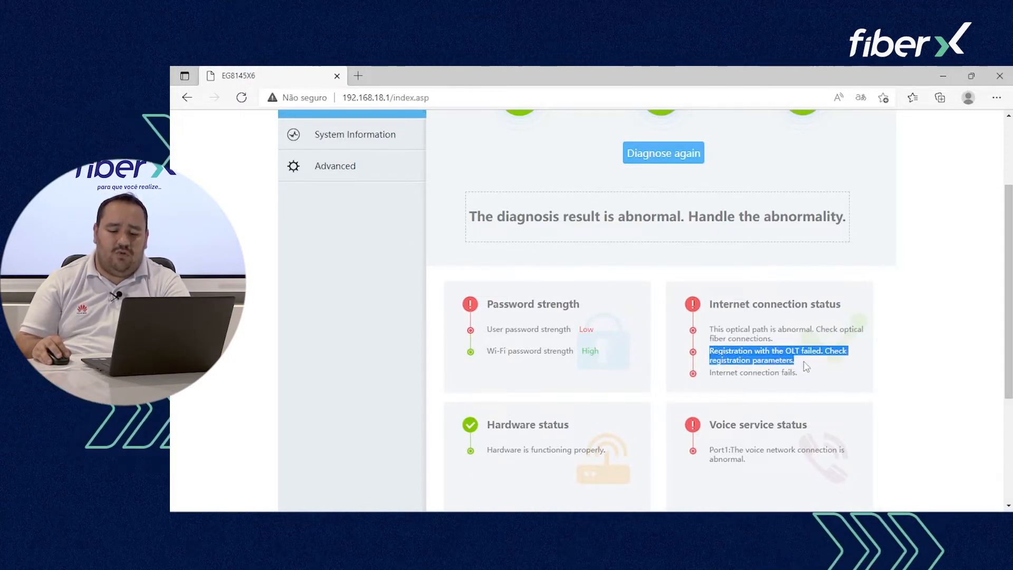
{"action": "left_click", "coordinate": [711, 369]}
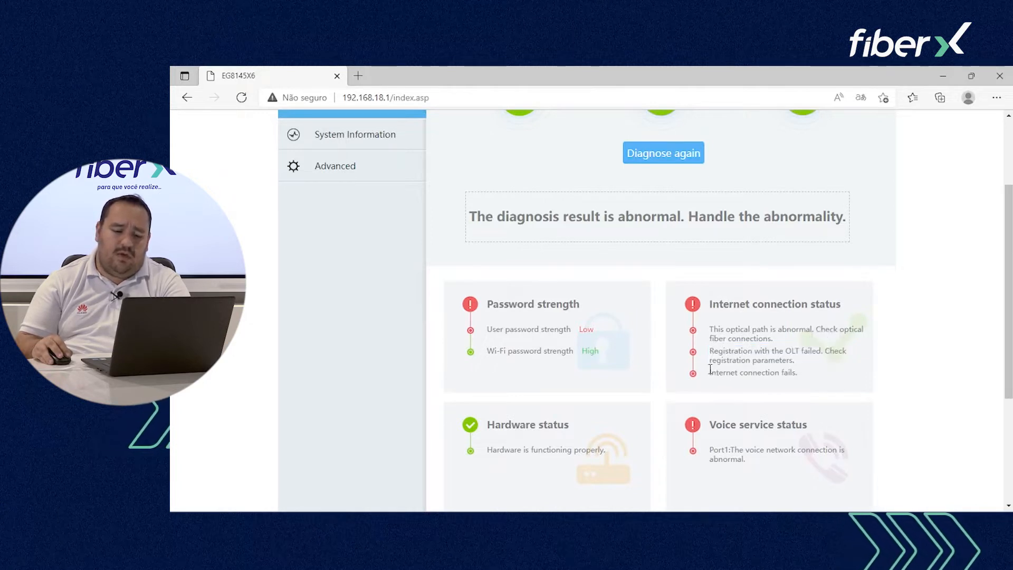
{"action": "left_click_drag", "start_coordinate": [711, 369], "coordinate": [800, 376]}
{"action": "scroll", "coordinate": [707, 369], "scroll_direction": "up", "scroll_amount": 2}
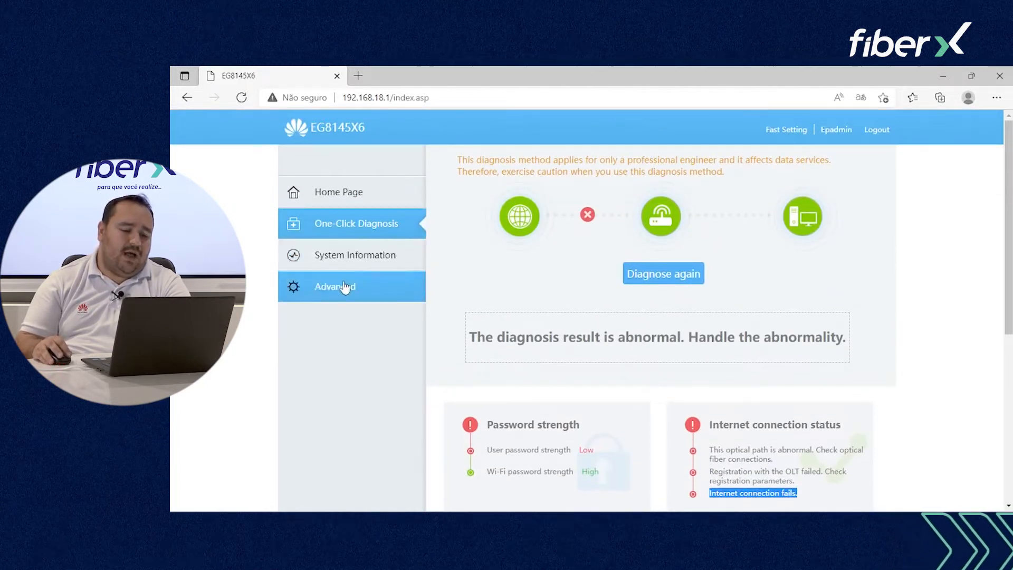
Step: Open Device Information and highlight the Device Type EG8145X6
{"action": "left_click", "coordinate": [365, 268]}
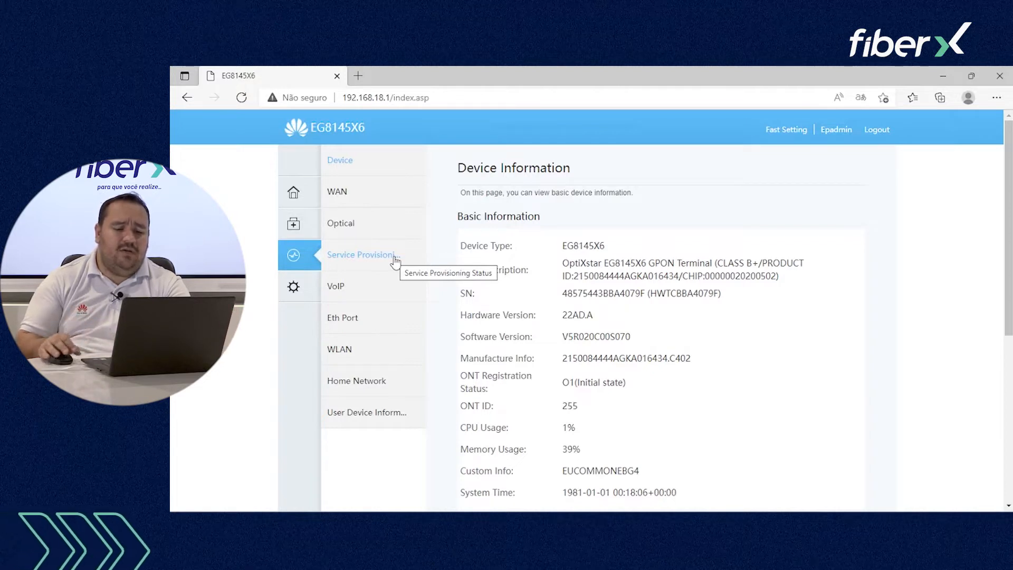
{"action": "scroll", "coordinate": [490, 217], "scroll_direction": "down", "scroll_amount": 2}
{"action": "scroll", "coordinate": [372, 181], "scroll_direction": "up", "scroll_amount": 2}
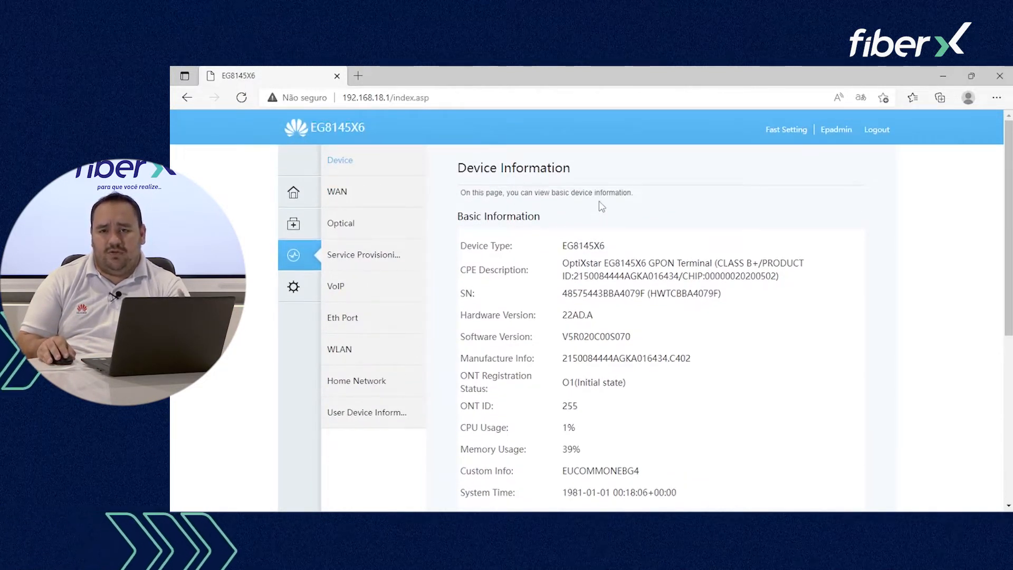
{"action": "scroll", "coordinate": [602, 206], "scroll_direction": "down", "scroll_amount": 1}
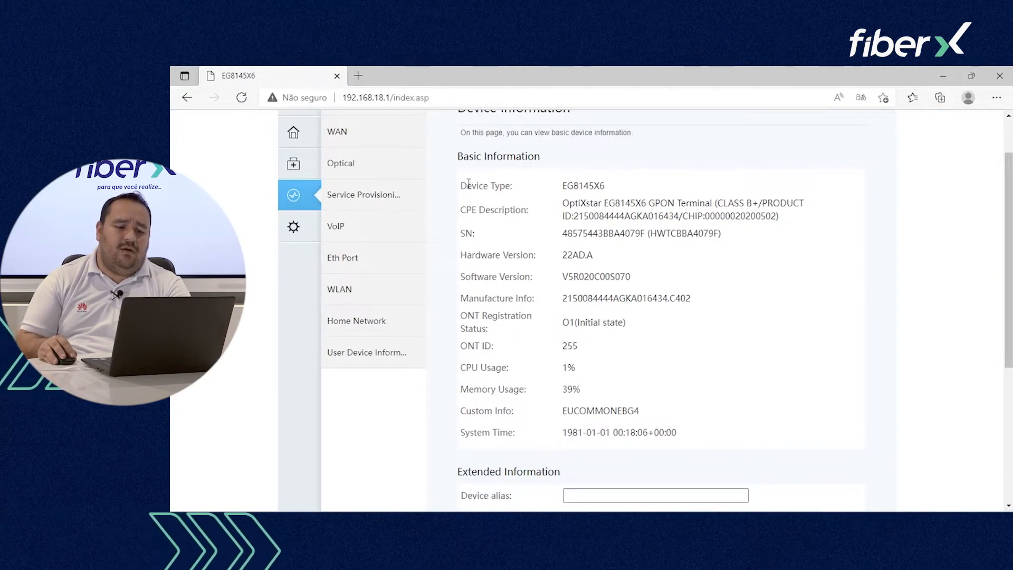
{"action": "left_click_drag", "start_coordinate": [469, 184], "coordinate": [611, 193]}
{"action": "left_click", "coordinate": [548, 197]}
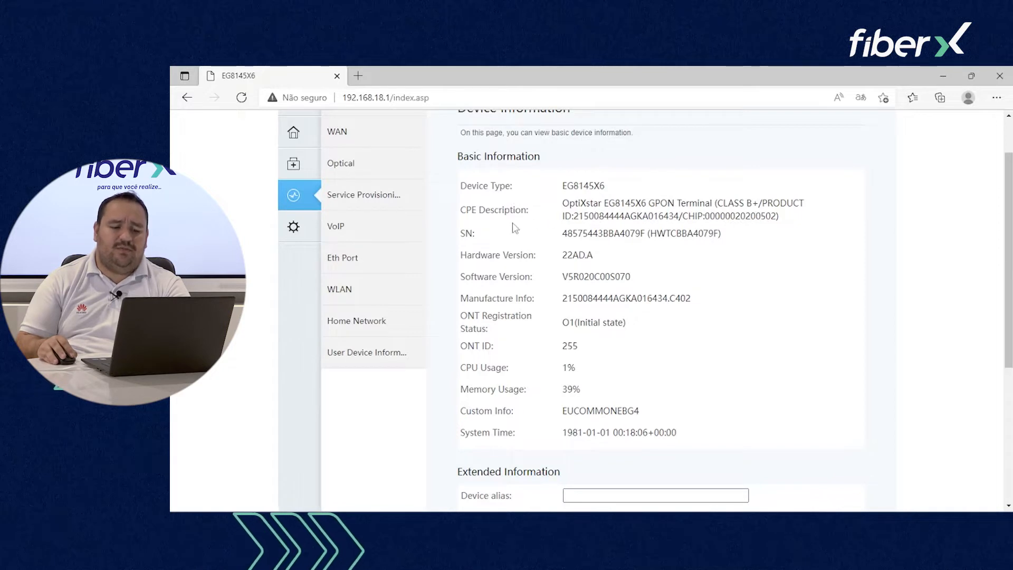
Step: Highlight the serial number, hardware version, O1 registration status and CPU usage, then view WAN Information
{"action": "left_click_drag", "start_coordinate": [563, 233], "coordinate": [645, 234]}
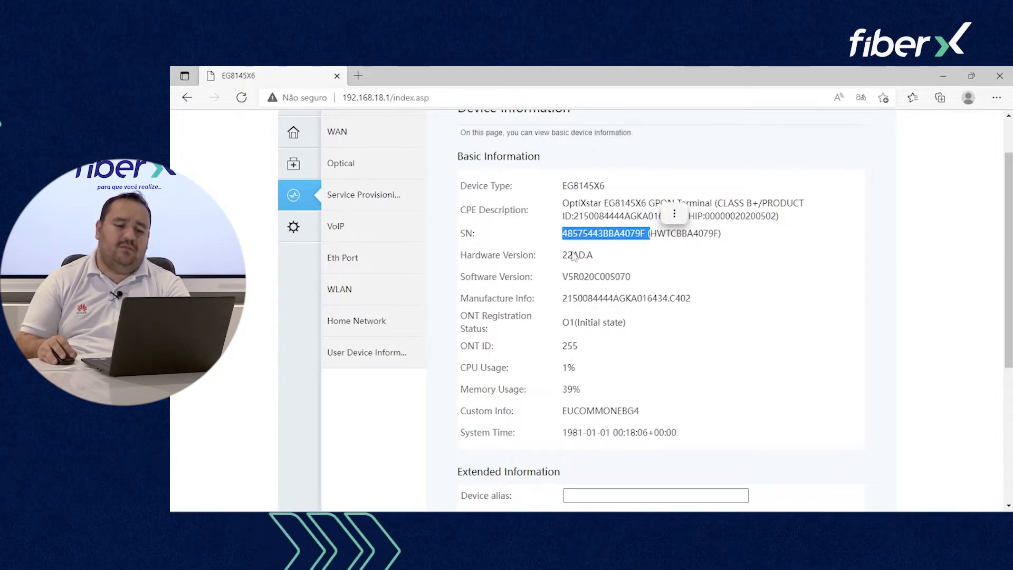
{"action": "left_click_drag", "start_coordinate": [562, 255], "coordinate": [631, 277]}
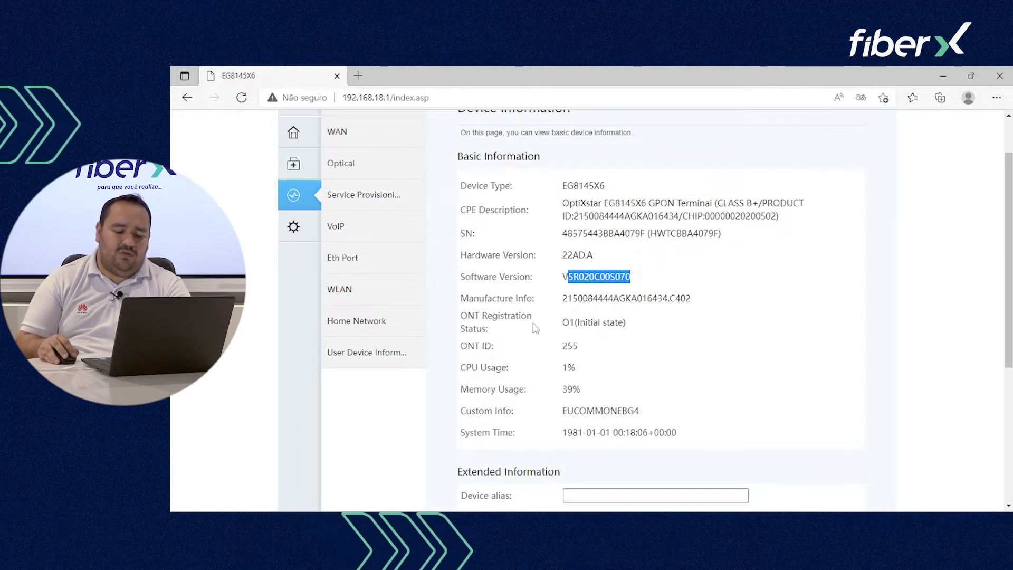
{"action": "left_click", "coordinate": [565, 323]}
{"action": "left_click_drag", "start_coordinate": [566, 323], "coordinate": [626, 323]}
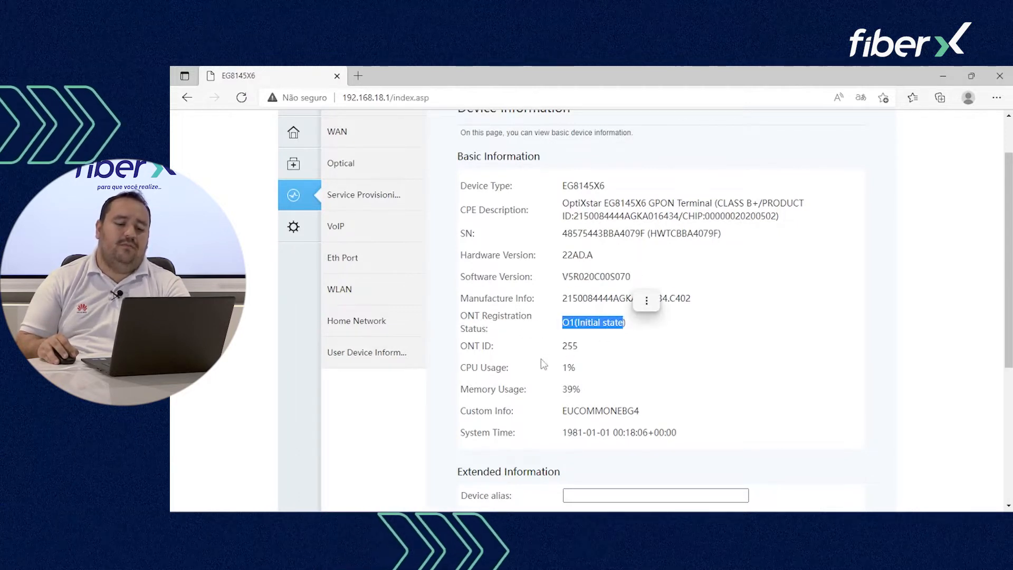
{"action": "left_click_drag", "start_coordinate": [577, 368], "coordinate": [581, 390]}
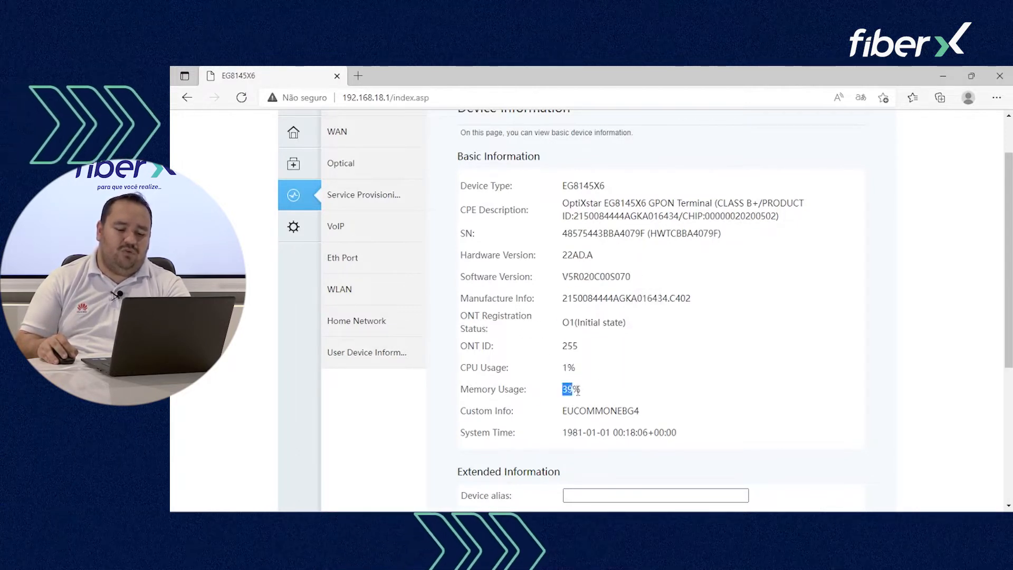
{"action": "scroll", "coordinate": [358, 196], "scroll_direction": "up", "scroll_amount": 2}
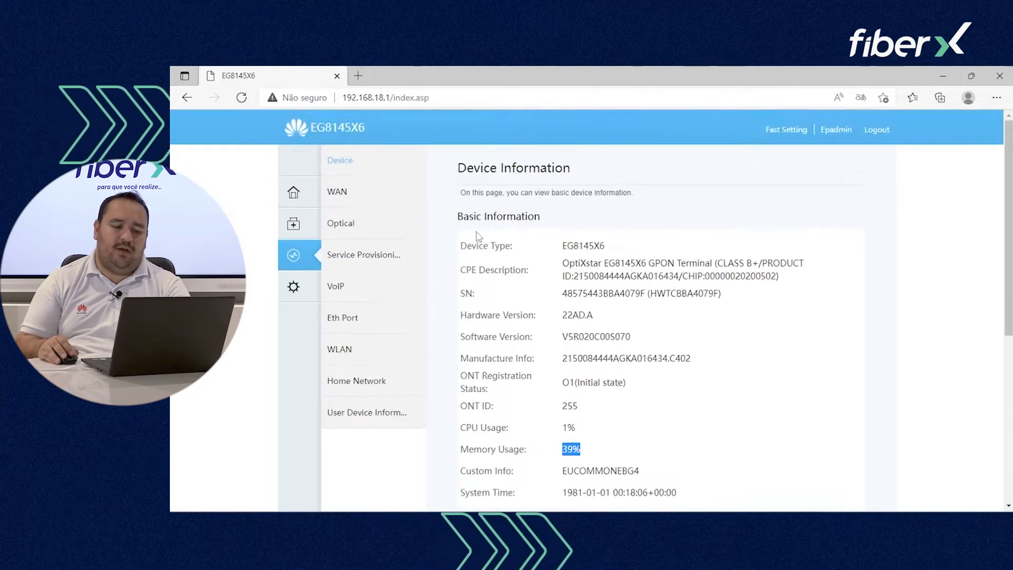
{"action": "left_click", "coordinate": [386, 198]}
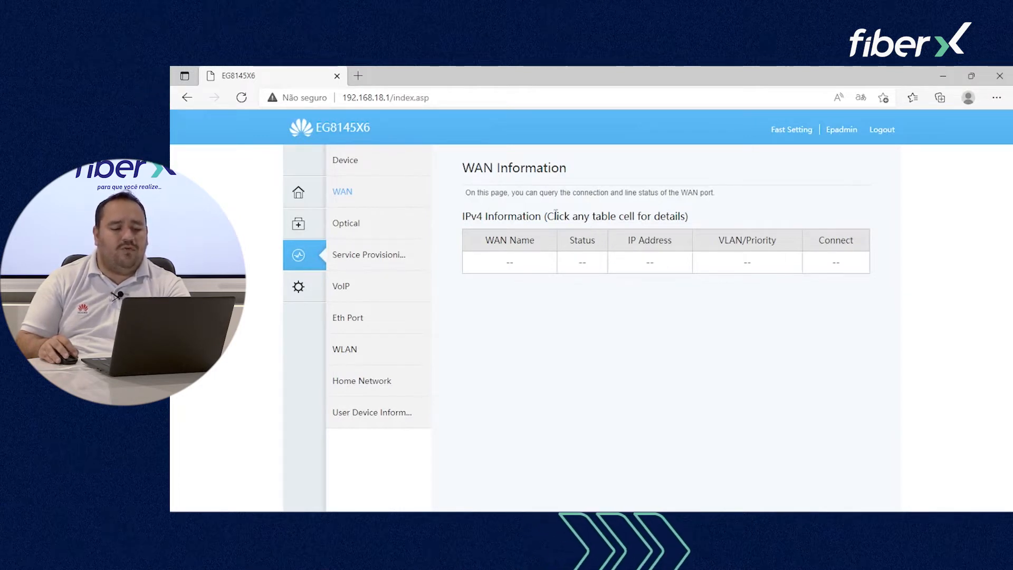
Step: Review the optical module readings, then view the Service Provisioning Status page
{"action": "left_click", "coordinate": [403, 229]}
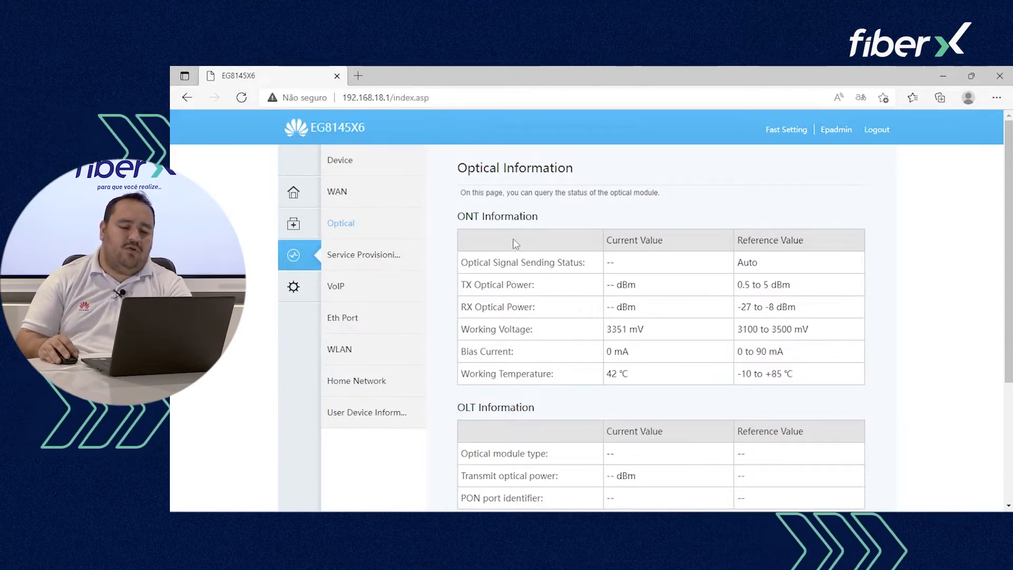
{"action": "scroll", "coordinate": [391, 201], "scroll_direction": "down", "scroll_amount": 1}
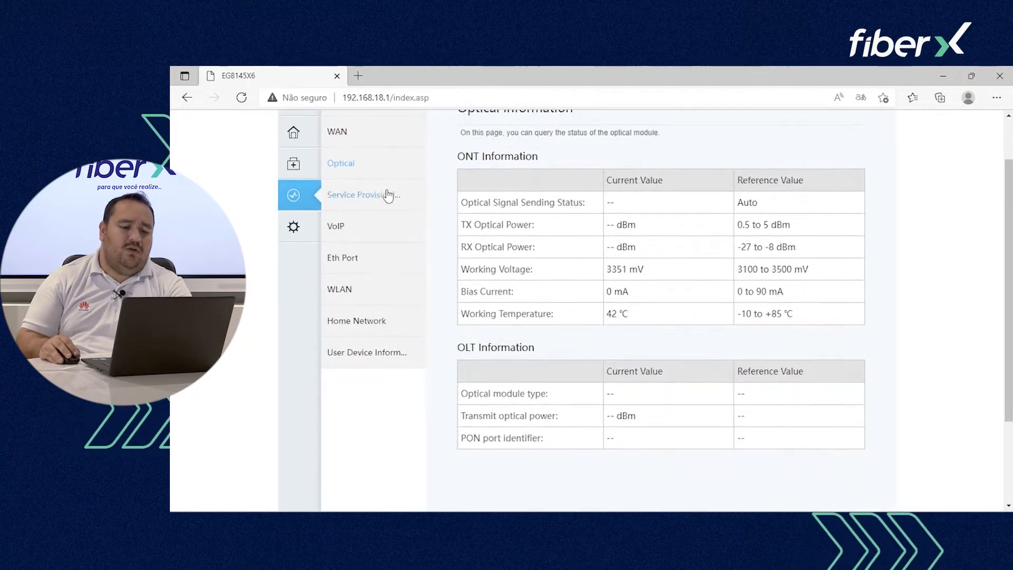
{"action": "left_click", "coordinate": [390, 200]}
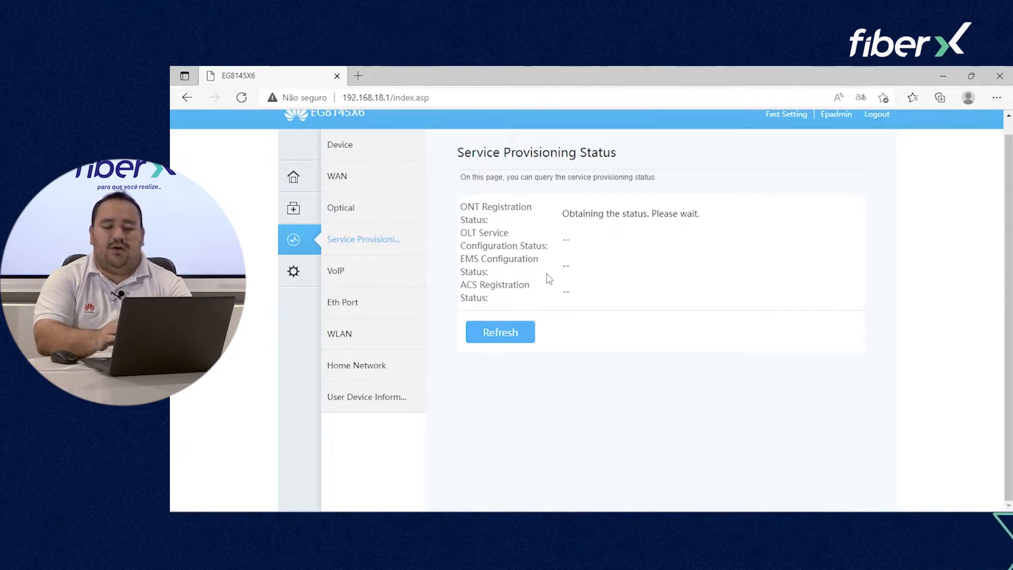
Step: View the VoIP line status, Ethernet port statistics and WLAN information pages
{"action": "left_click", "coordinate": [354, 280]}
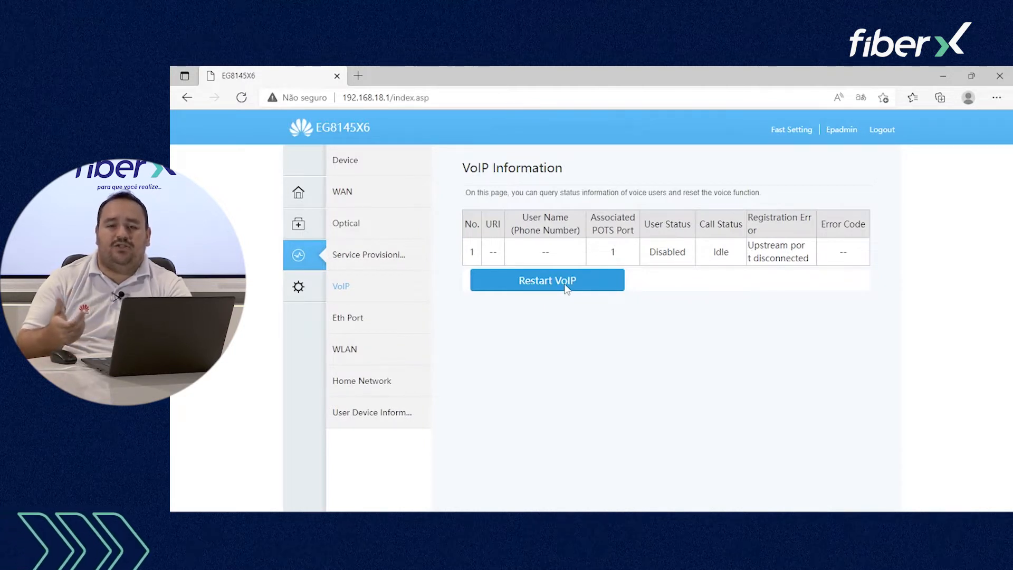
{"action": "left_click", "coordinate": [369, 319]}
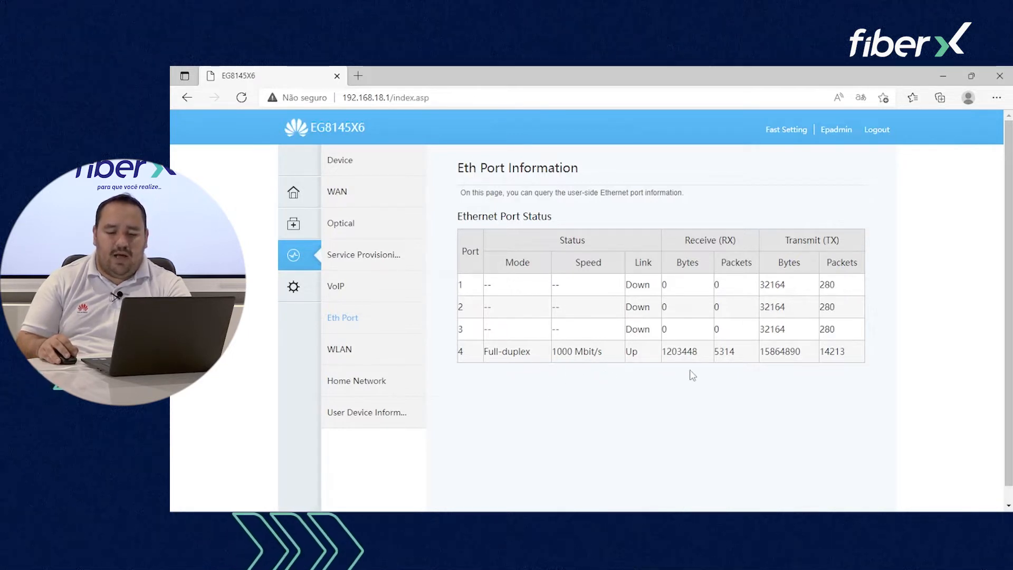
{"action": "left_click", "coordinate": [376, 352]}
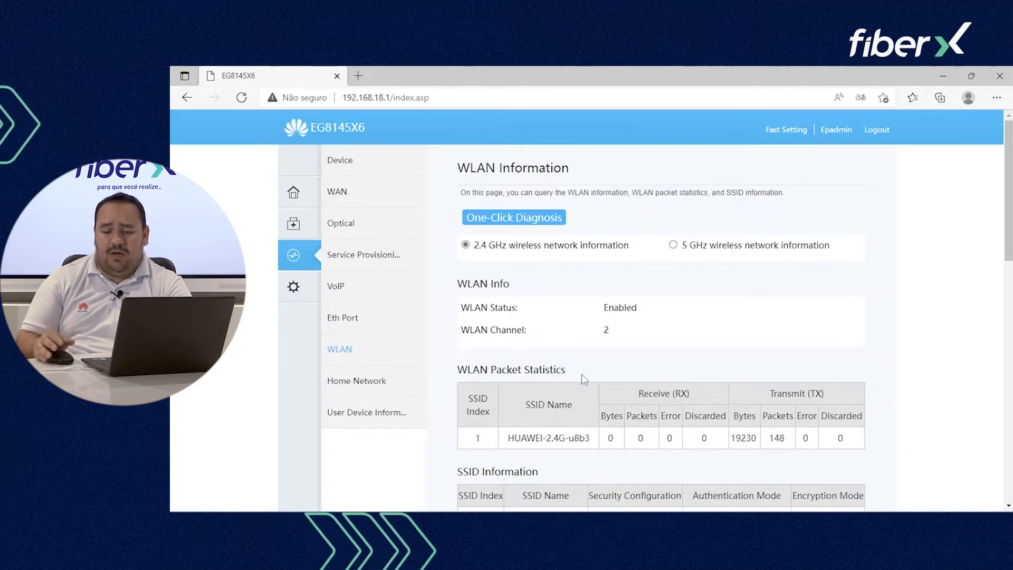
{"action": "scroll", "coordinate": [568, 373], "scroll_direction": "down", "scroll_amount": 1}
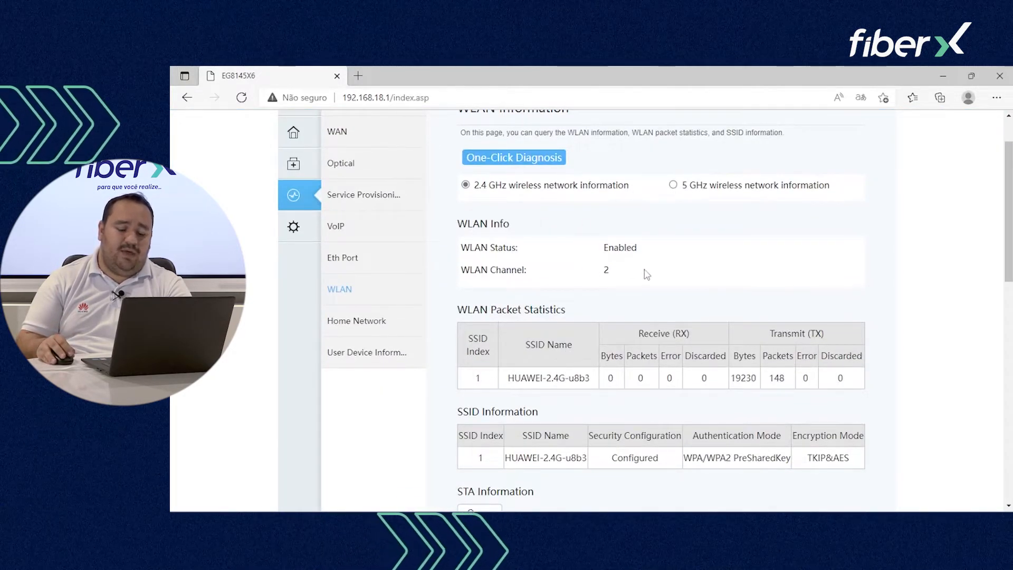
{"action": "scroll", "coordinate": [579, 309], "scroll_direction": "down", "scroll_amount": 1}
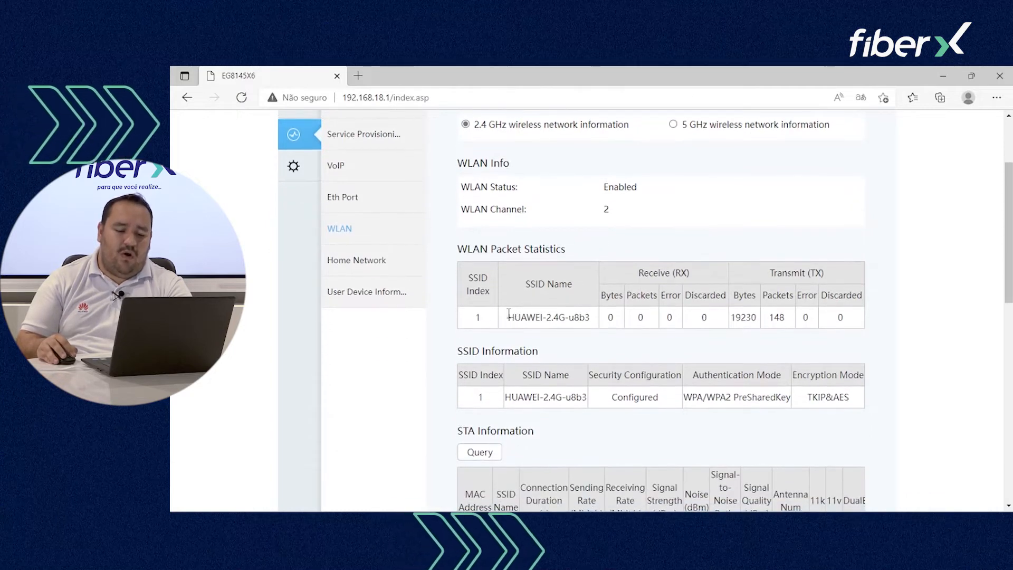
Step: Show the 5 GHz network HUAWEI-5G-u8b3 details, enabled on channel 36
{"action": "left_click_drag", "start_coordinate": [508, 318], "coordinate": [586, 318]}
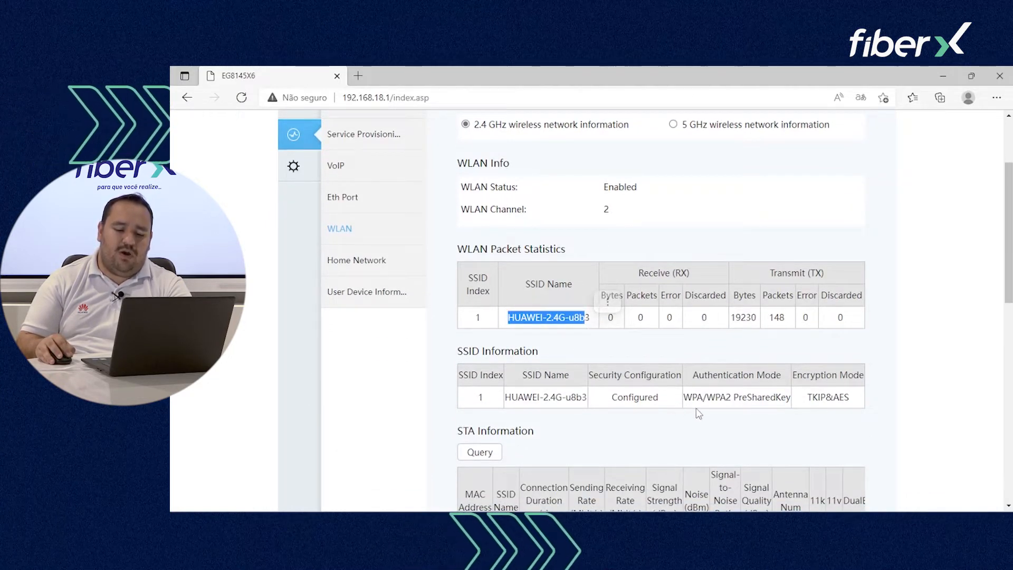
{"action": "scroll", "coordinate": [699, 414], "scroll_direction": "down", "scroll_amount": 6}
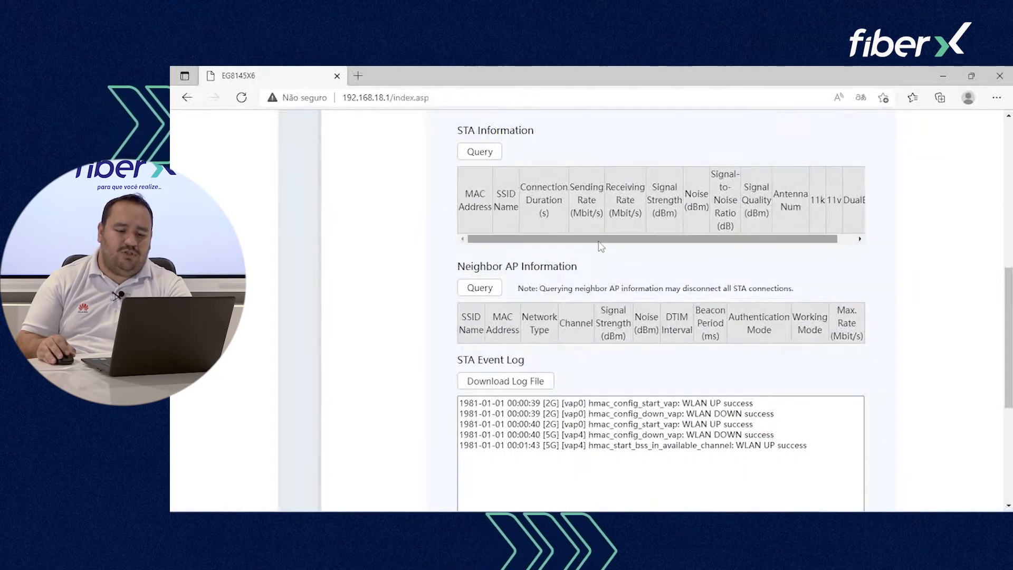
{"action": "scroll", "coordinate": [601, 245], "scroll_direction": "up", "scroll_amount": 1}
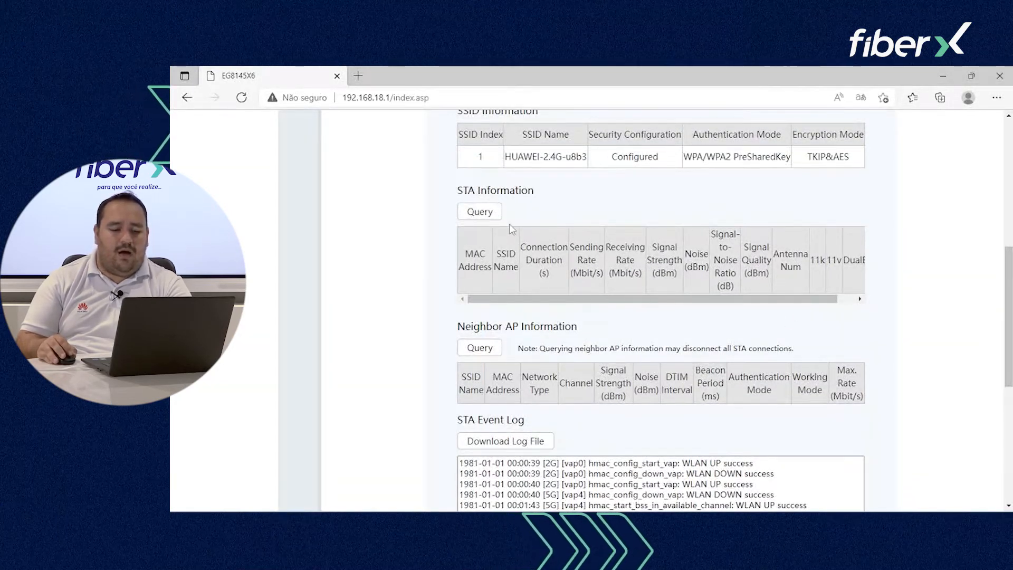
{"action": "scroll", "coordinate": [653, 273], "scroll_direction": "down", "scroll_amount": 1}
{"action": "scroll", "coordinate": [653, 273], "scroll_direction": "up", "scroll_amount": 3}
{"action": "scroll", "coordinate": [653, 273], "scroll_direction": "down", "scroll_amount": 2}
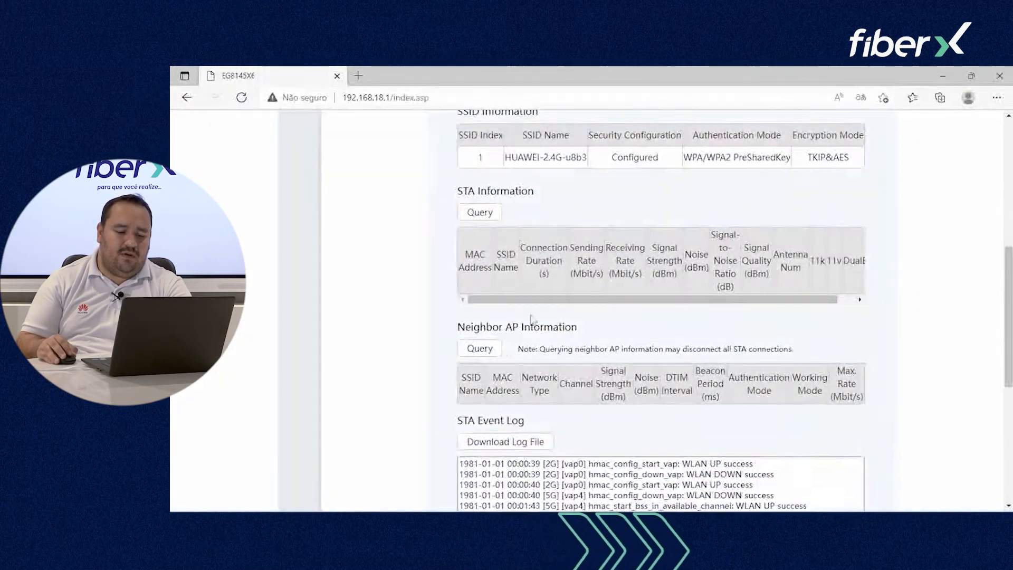
{"action": "scroll", "coordinate": [573, 283], "scroll_direction": "down", "scroll_amount": 2}
{"action": "scroll", "coordinate": [604, 388], "scroll_direction": "up", "scroll_amount": 7}
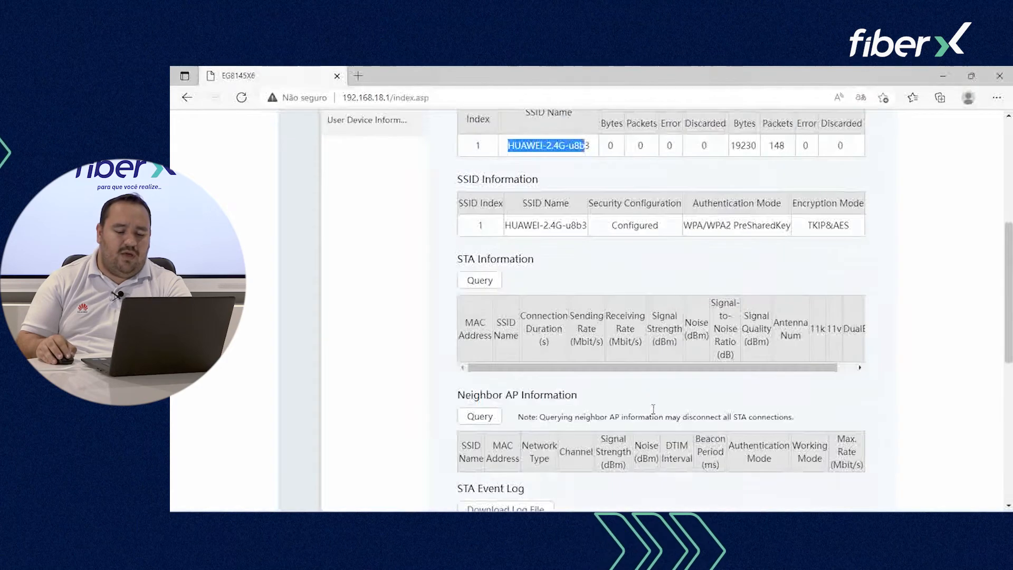
{"action": "left_click", "coordinate": [673, 185]}
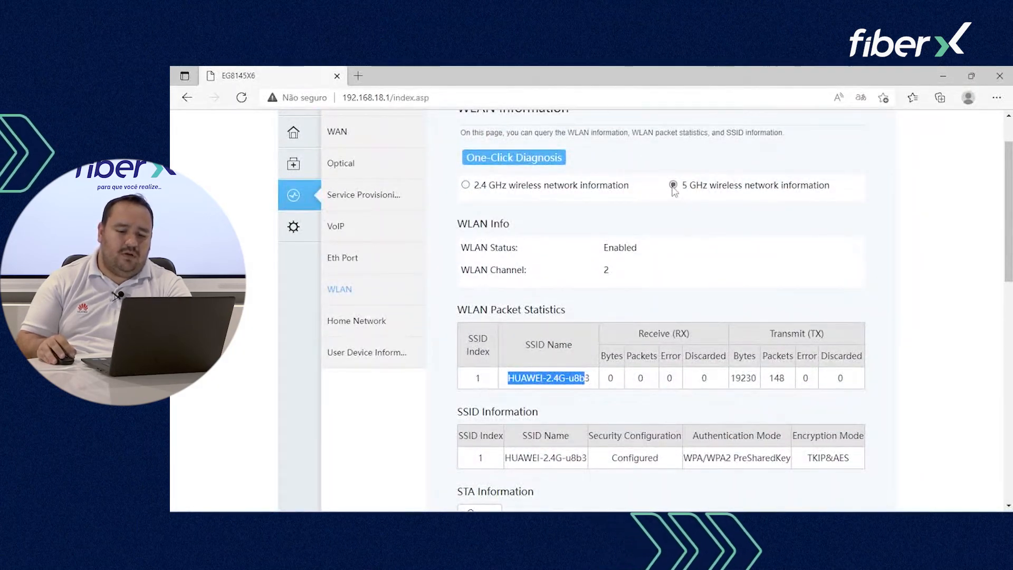
{"action": "scroll", "coordinate": [581, 250], "scroll_direction": "down", "scroll_amount": 6}
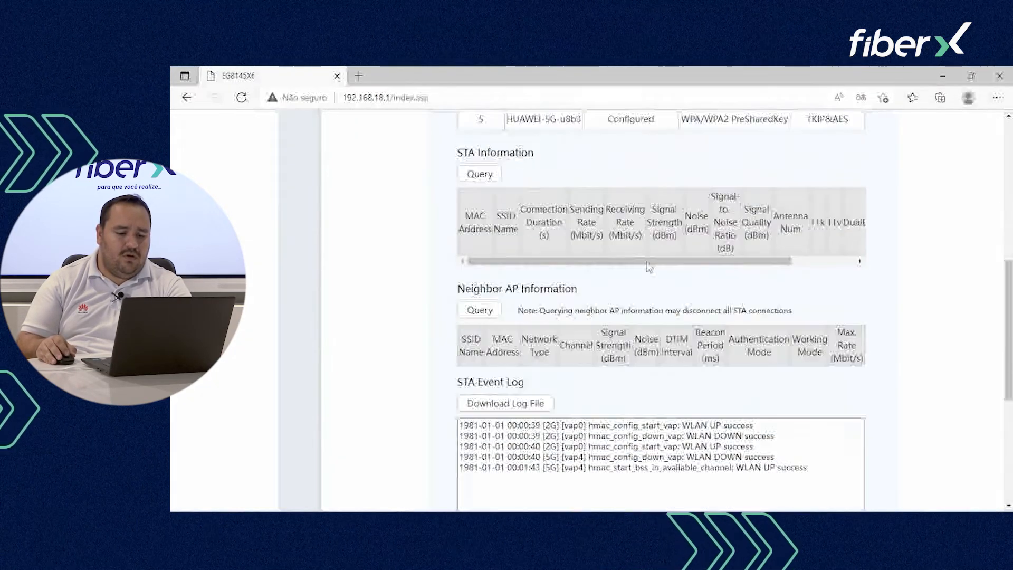
{"action": "scroll", "coordinate": [649, 267], "scroll_direction": "up", "scroll_amount": 6}
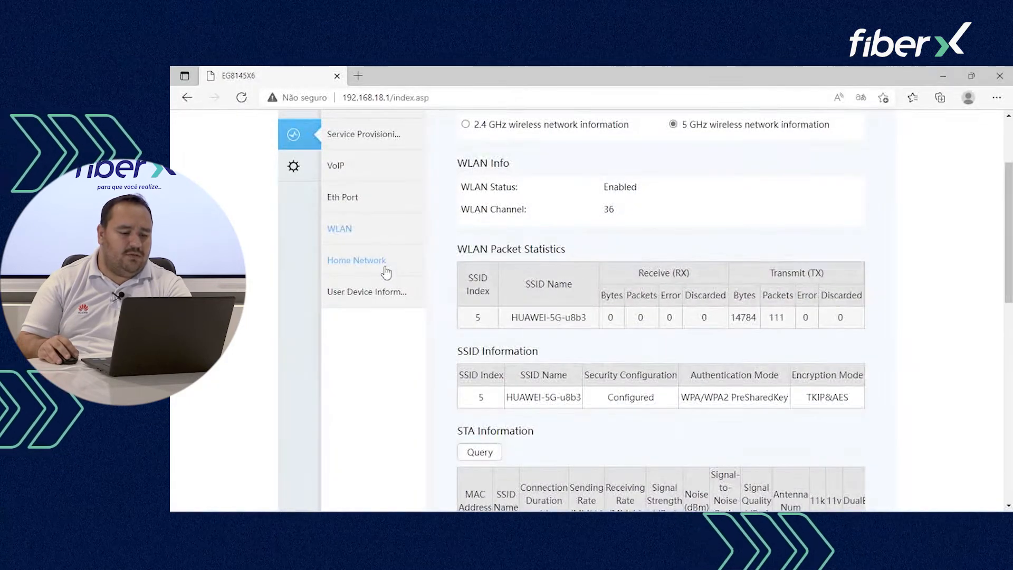
Step: View the home network info, then list the two online devices connected on LAN4
{"action": "left_click", "coordinate": [388, 270]}
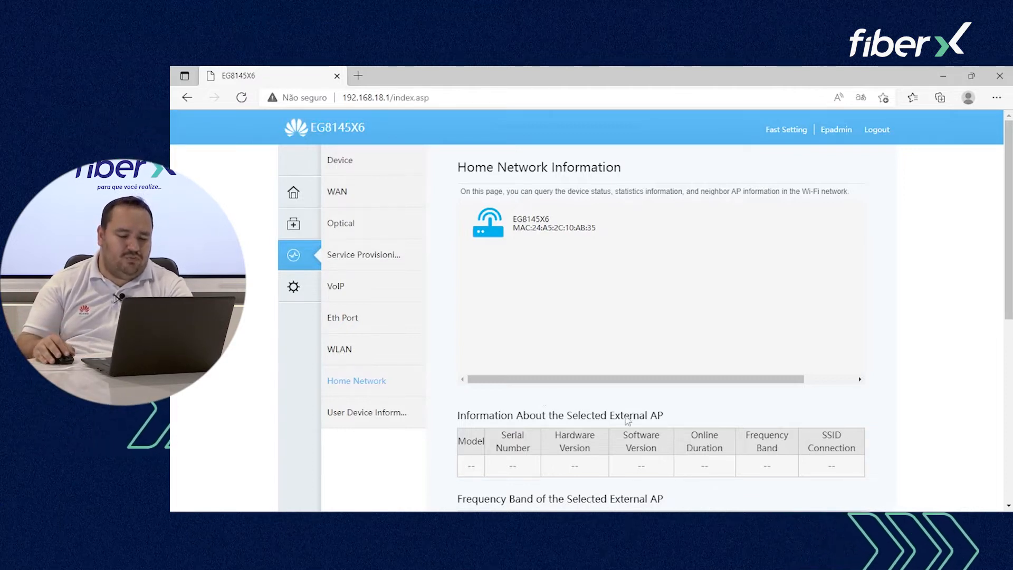
{"action": "scroll", "coordinate": [628, 420], "scroll_direction": "down", "scroll_amount": 3}
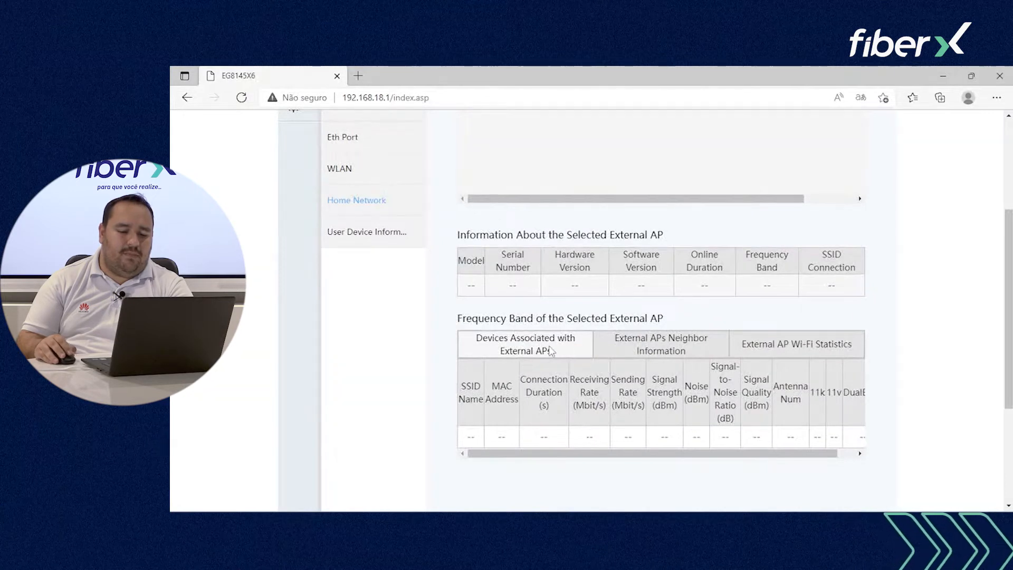
{"action": "left_click", "coordinate": [379, 244]}
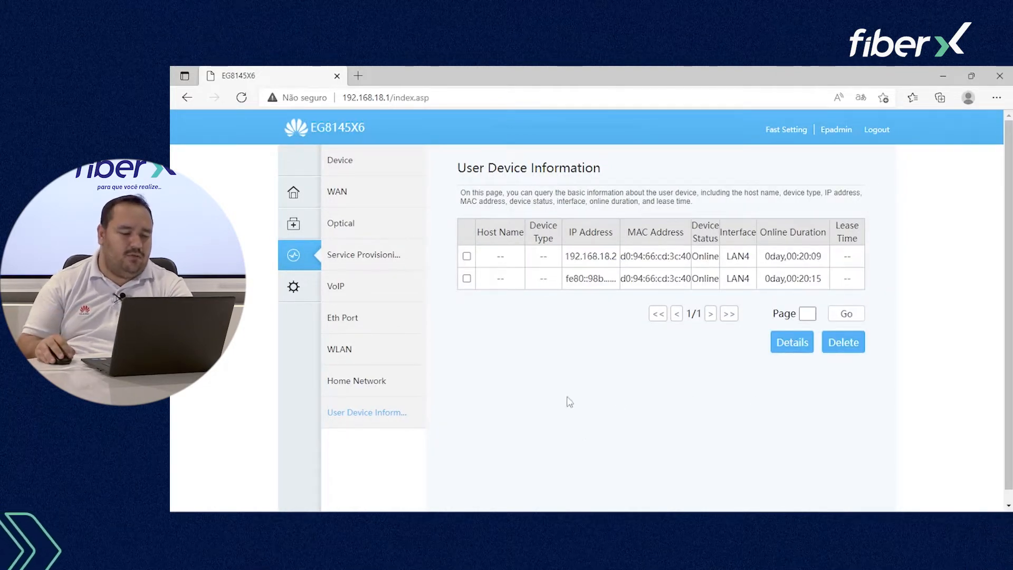
Step: Tick LAN4 as a Layer 3 port in LAN Layer 2/3 Port settings, then view WAN Configuration
{"action": "left_click", "coordinate": [296, 295]}
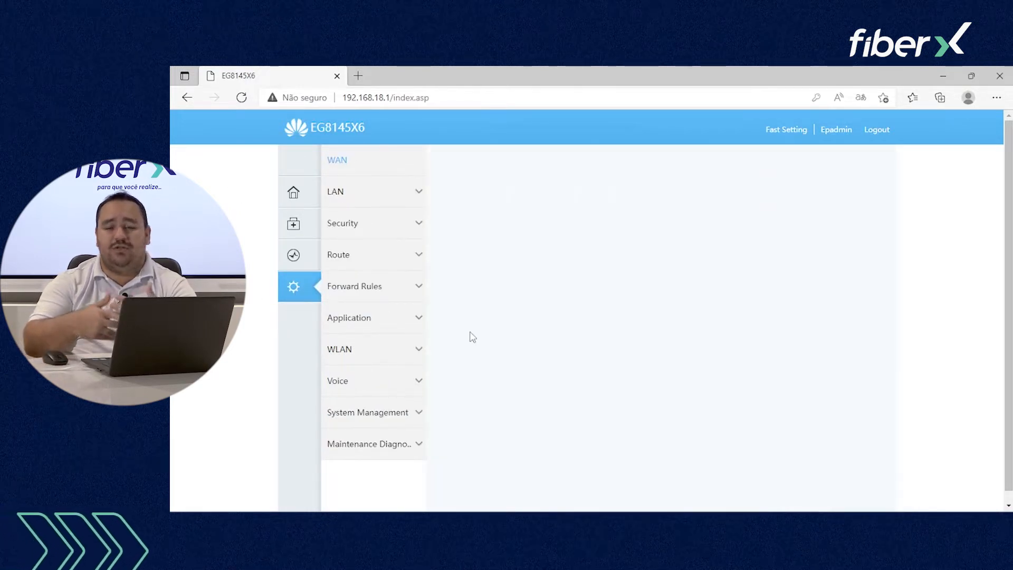
{"action": "left_click", "coordinate": [363, 196]}
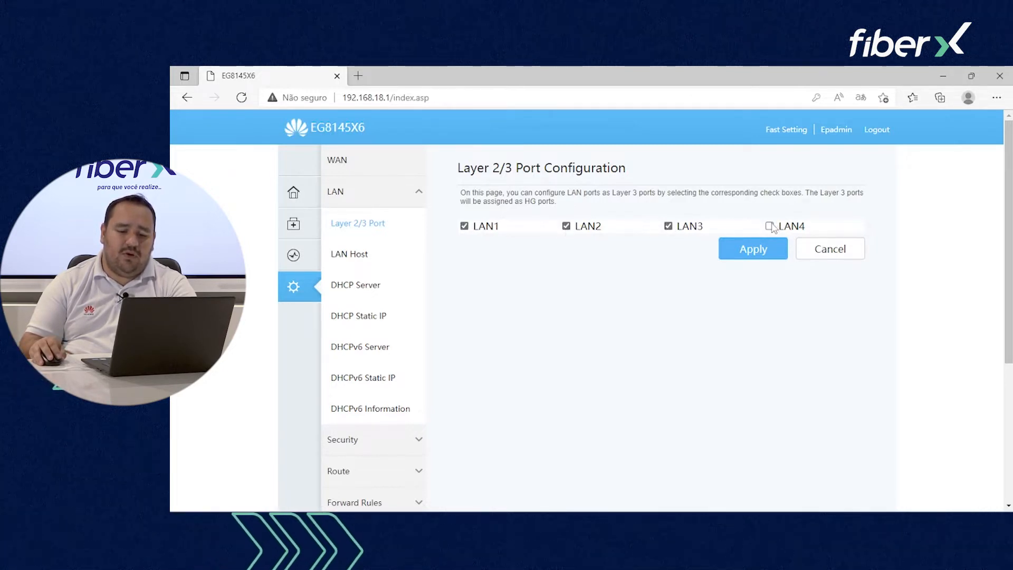
{"action": "left_click", "coordinate": [780, 253]}
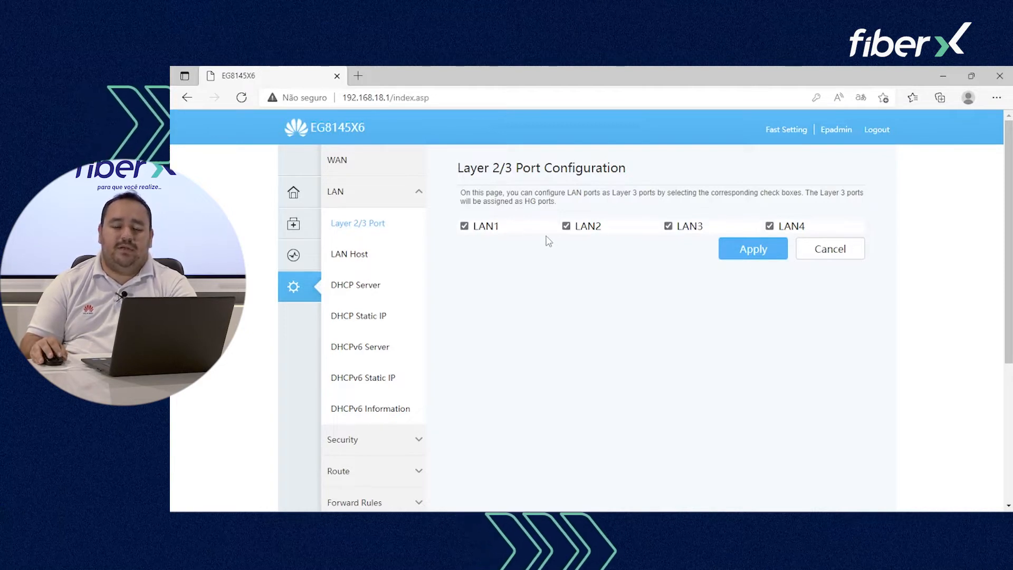
{"action": "left_click", "coordinate": [382, 173]}
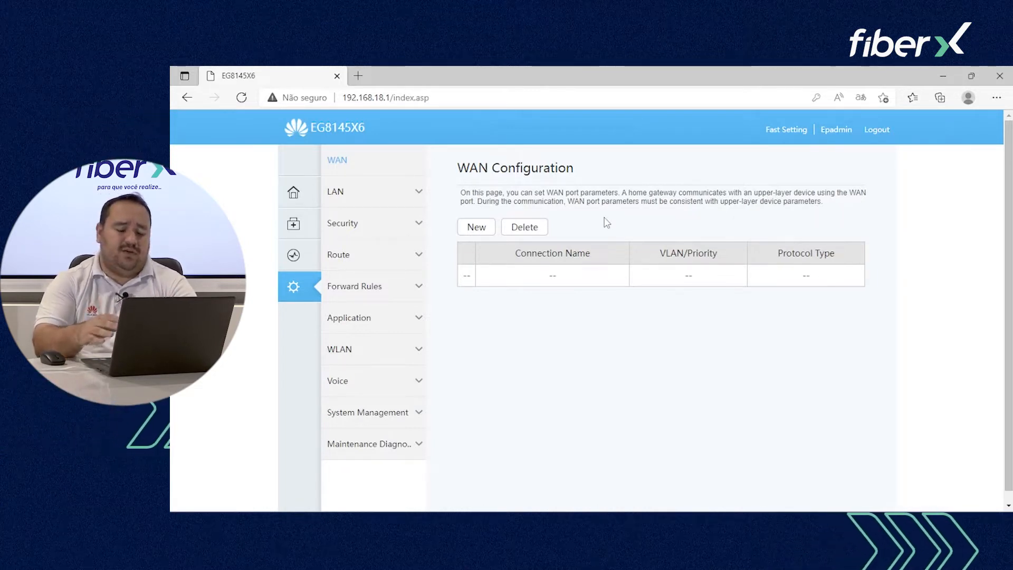
Step: Start a new PPPoE WAN connection in routed mode with IPv4/IPv6, bound to LAN1
{"action": "left_click", "coordinate": [480, 235]}
{"action": "scroll", "coordinate": [591, 242], "scroll_direction": "down", "scroll_amount": 3}
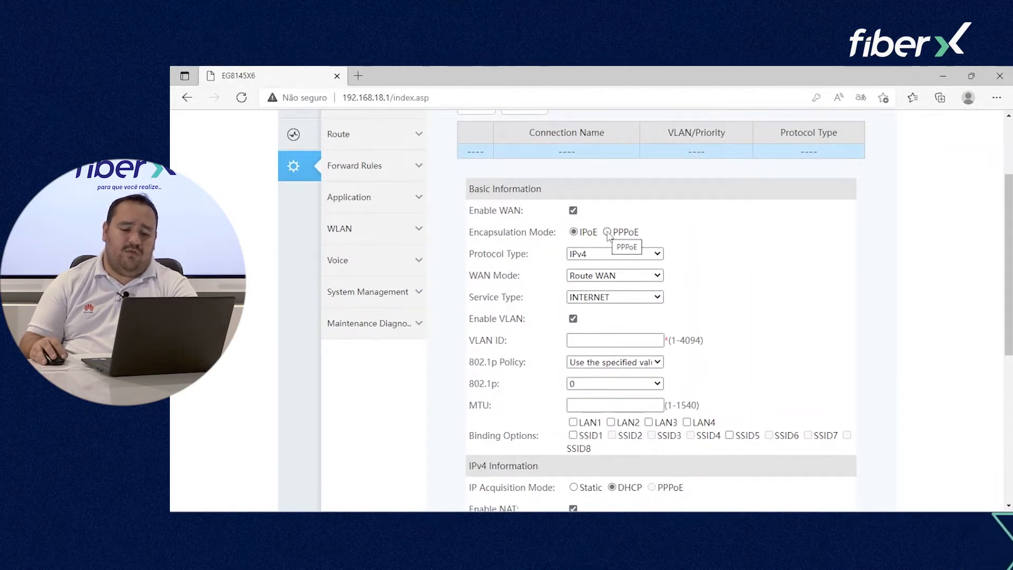
{"action": "left_click", "coordinate": [607, 232]}
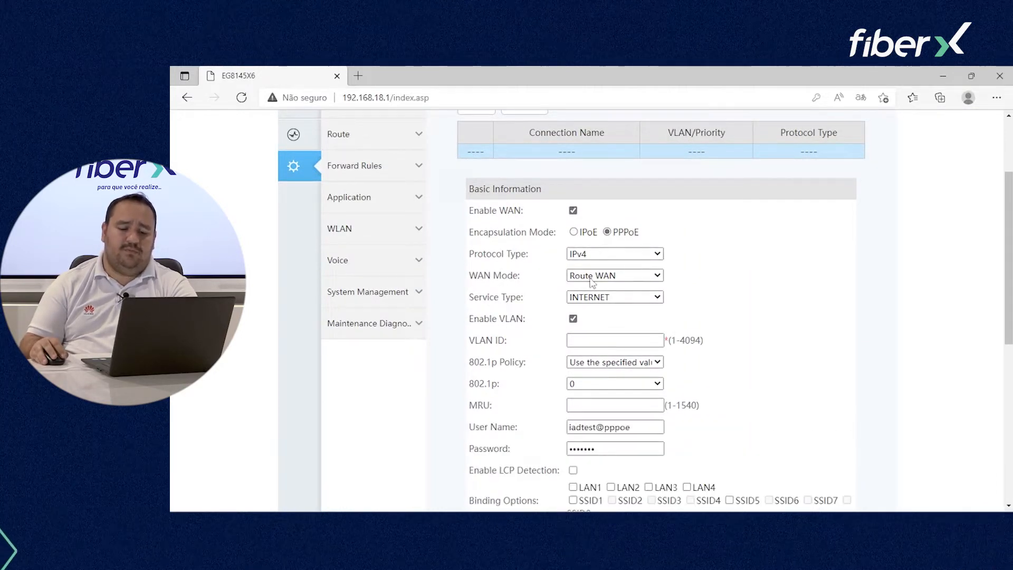
{"action": "left_click", "coordinate": [597, 276]}
{"action": "left_click", "coordinate": [591, 300]}
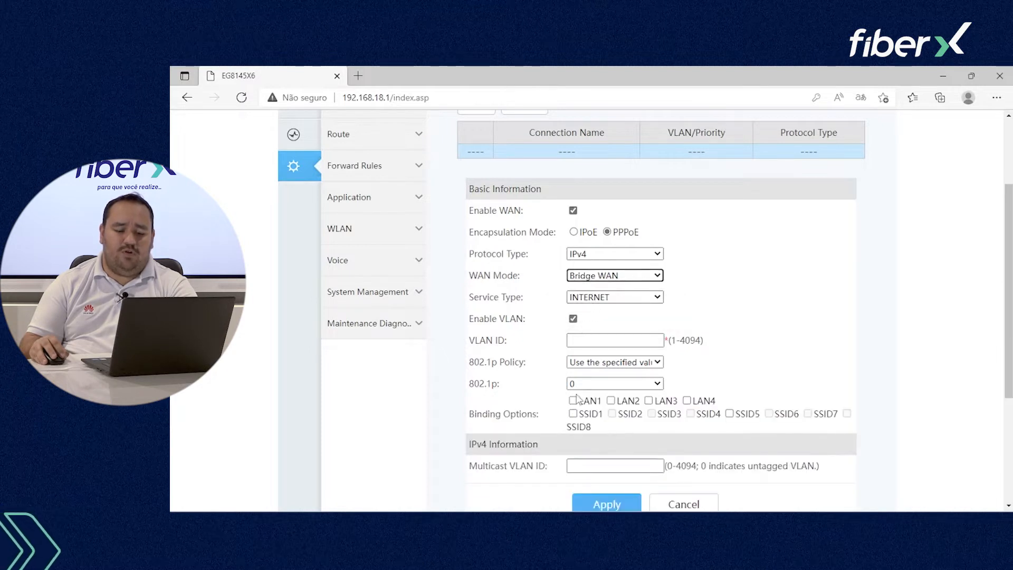
{"action": "left_click", "coordinate": [574, 401]}
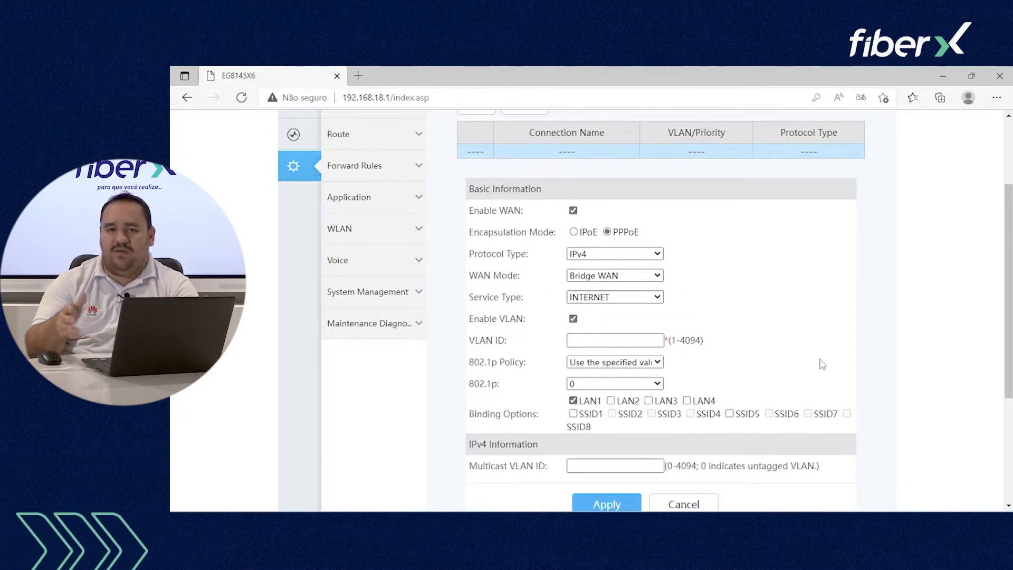
{"action": "left_click", "coordinate": [599, 259]}
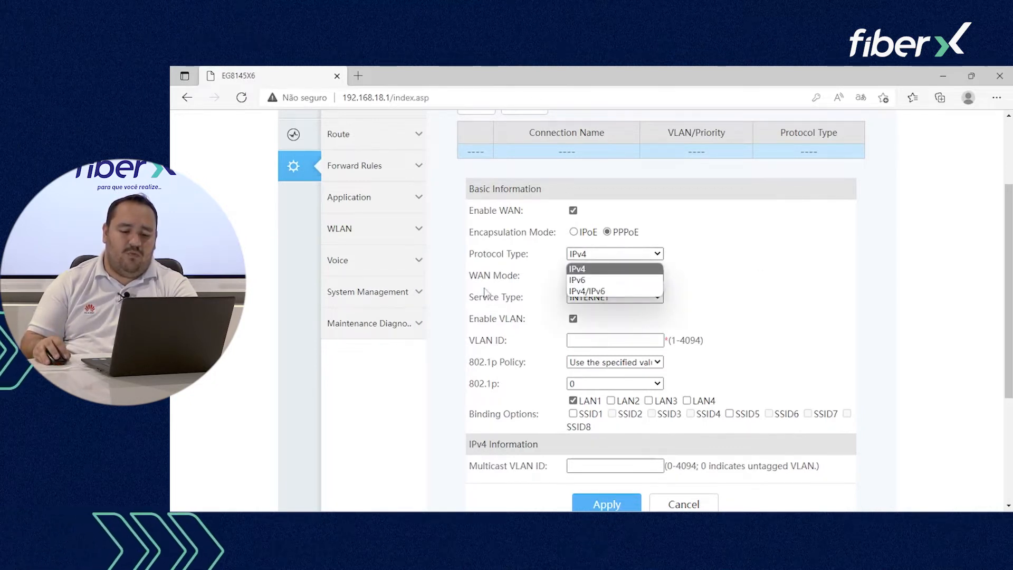
{"action": "left_click", "coordinate": [606, 291]}
{"action": "left_click", "coordinate": [614, 276]}
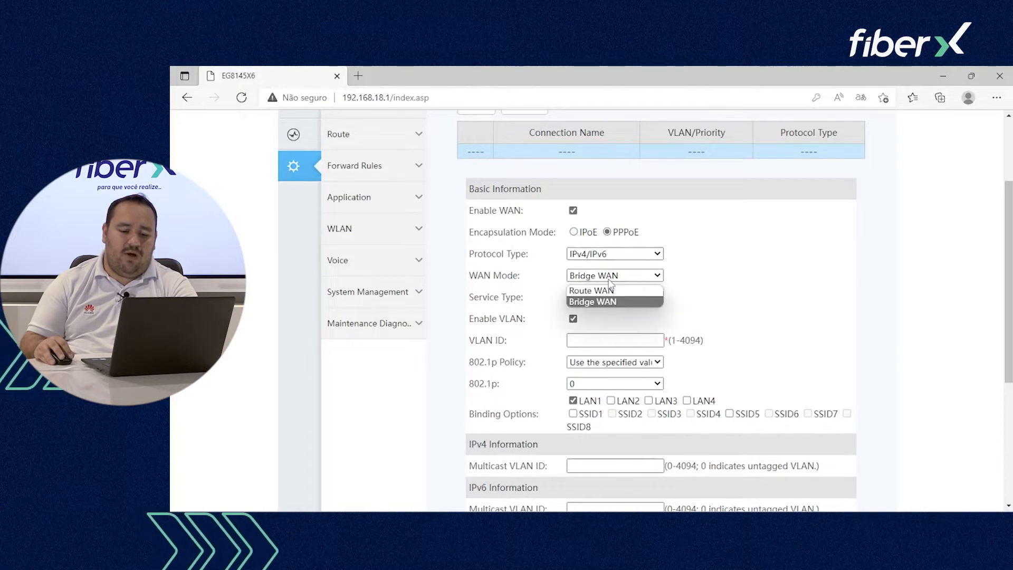
{"action": "left_click", "coordinate": [608, 292]}
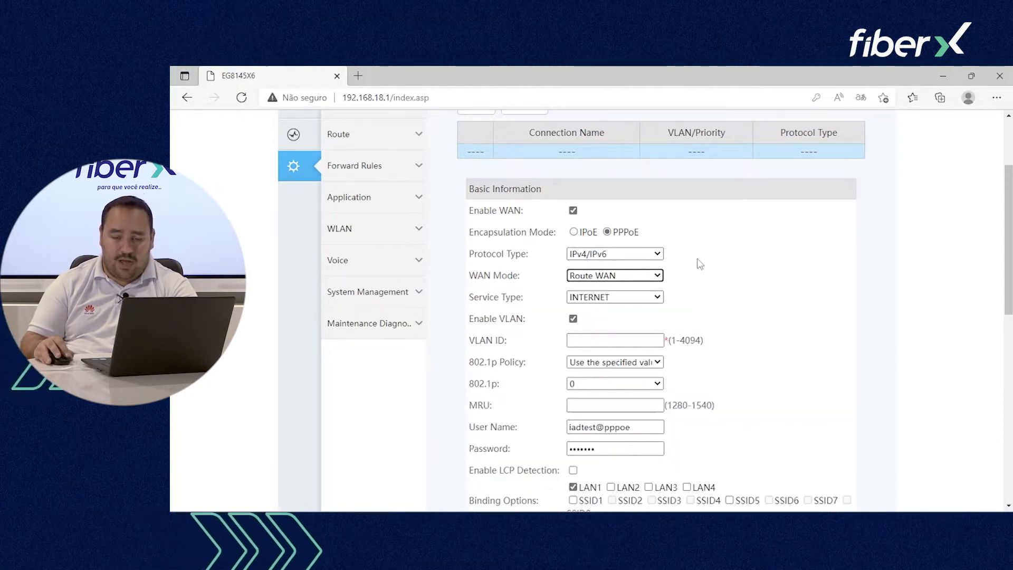
Step: Set service type TR069_INTERNET with VLAN tagging enabled and VLAN ID 100
{"action": "left_click", "coordinate": [644, 303]}
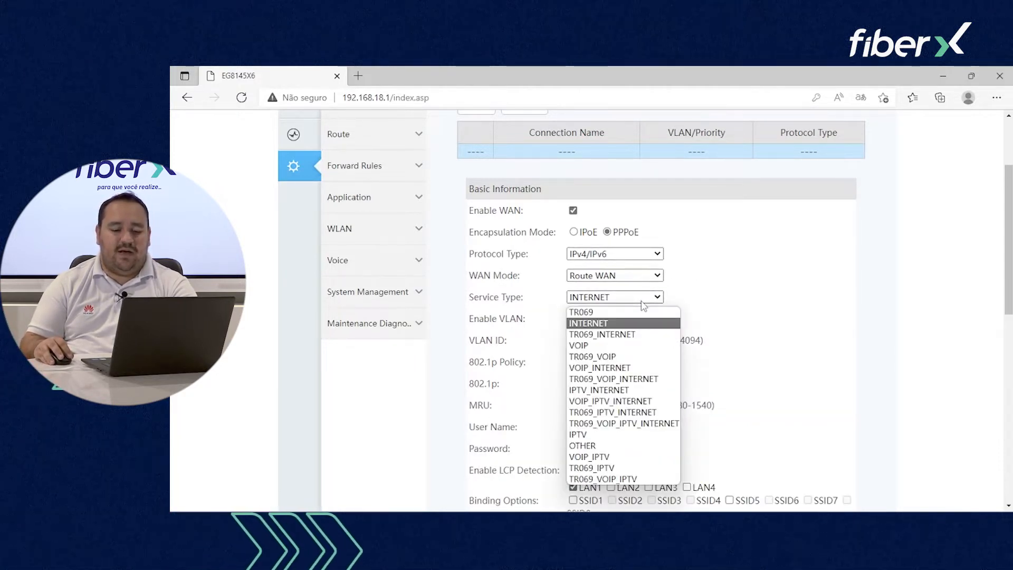
{"action": "left_click", "coordinate": [626, 334]}
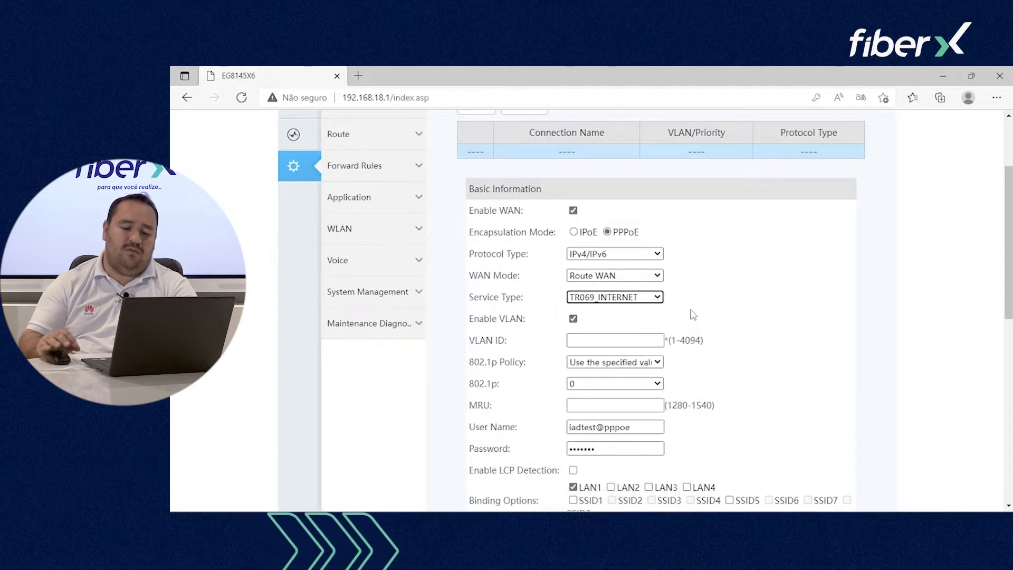
{"action": "left_click", "coordinate": [573, 319]}
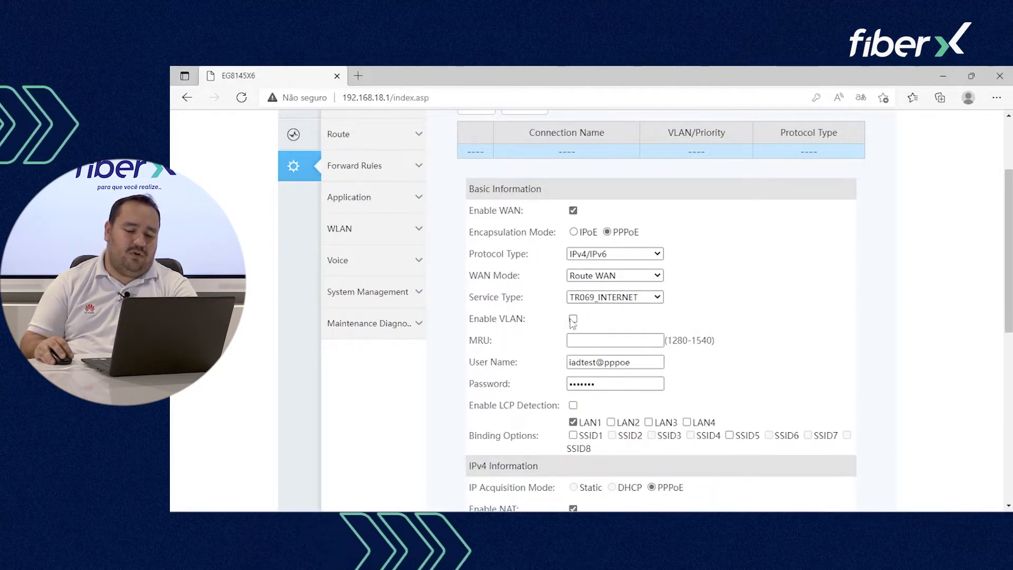
{"action": "left_click", "coordinate": [573, 319]}
{"action": "left_click", "coordinate": [602, 340]}
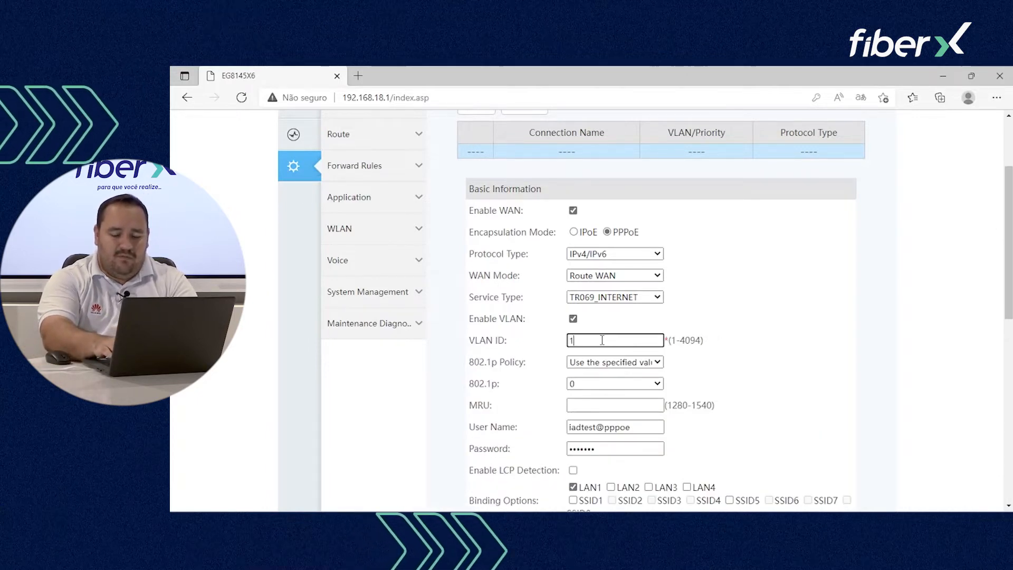
{"action": "type", "text": "100"}
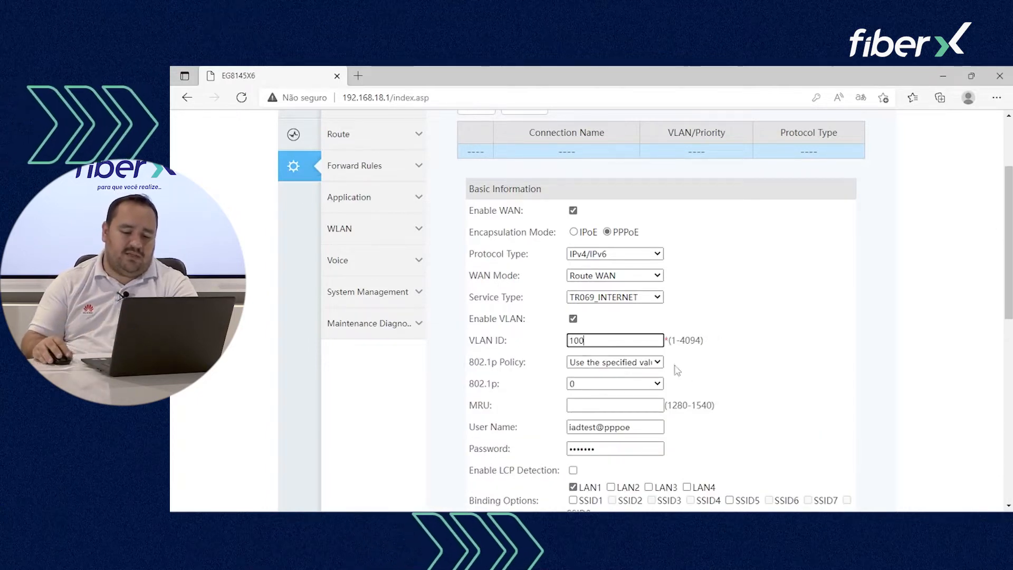
{"action": "scroll", "coordinate": [681, 338], "scroll_direction": "down", "scroll_amount": 2}
{"action": "scroll", "coordinate": [681, 295], "scroll_direction": "up", "scroll_amount": 1}
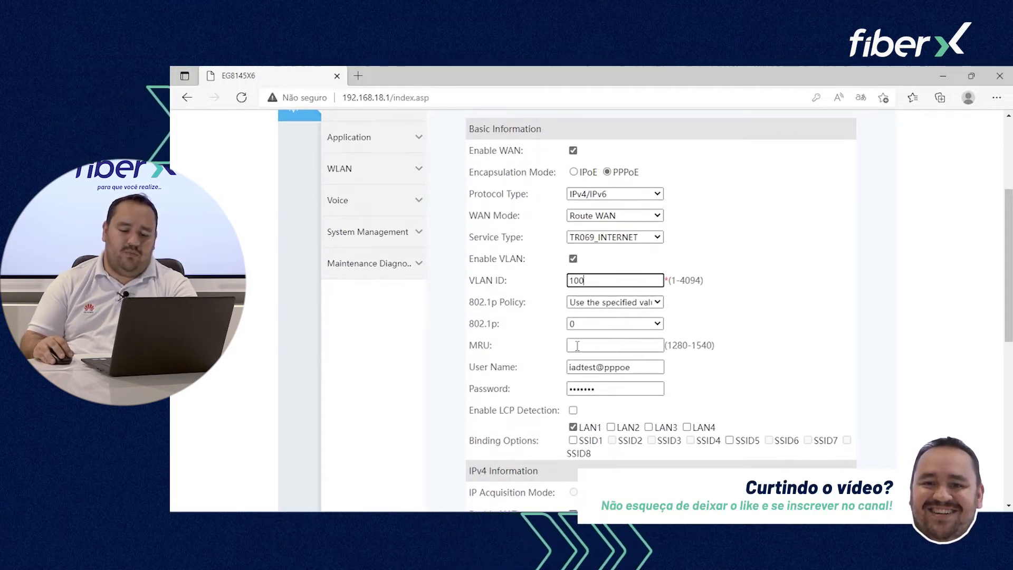
Step: Enter the PPPoE user name and password, bind LAN2, and apply the connection
{"action": "left_click_drag", "start_coordinate": [631, 367], "coordinate": [565, 367]}
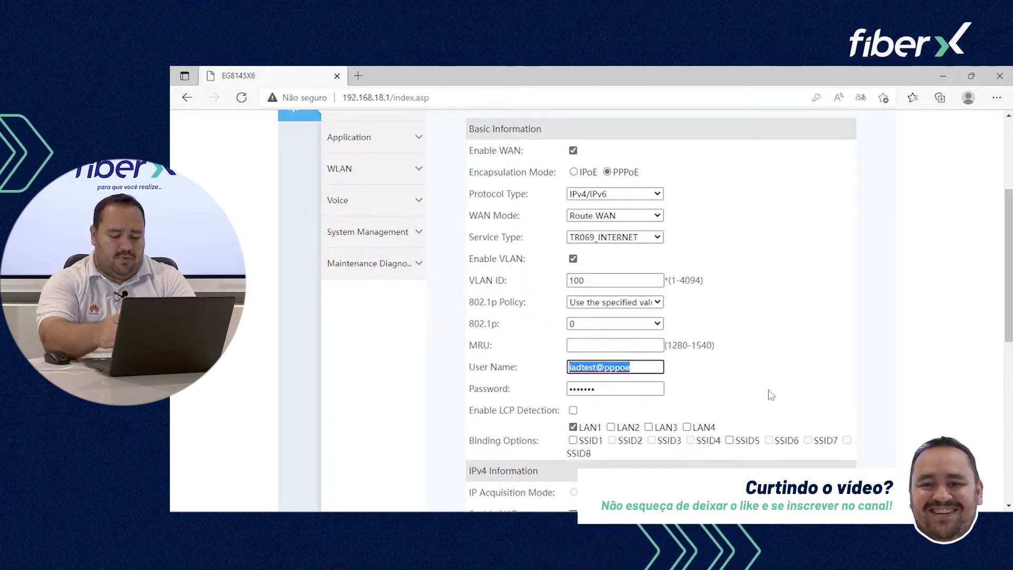
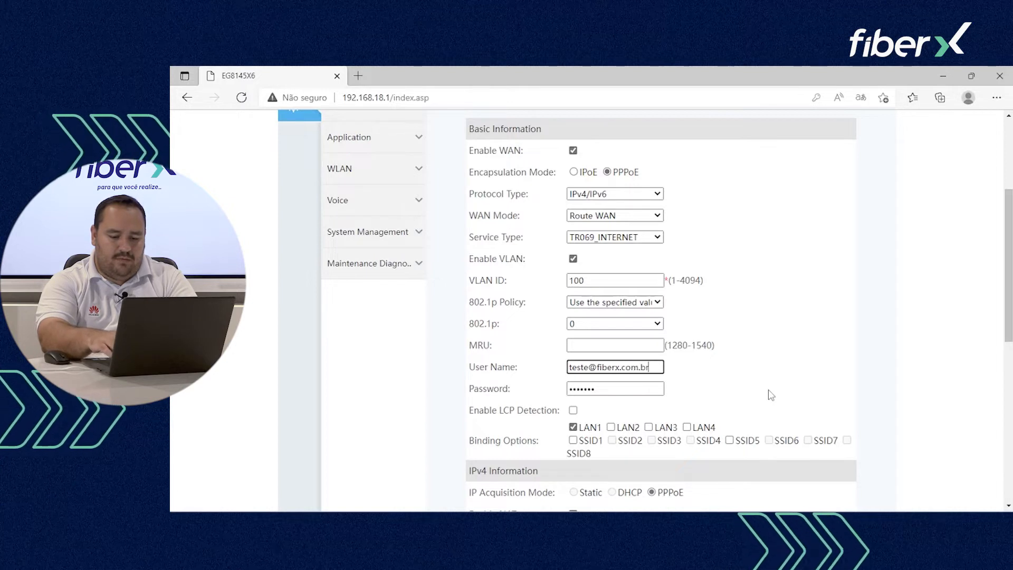
{"action": "key", "text": "Tab"}
{"action": "type", "text": "teste1234"}
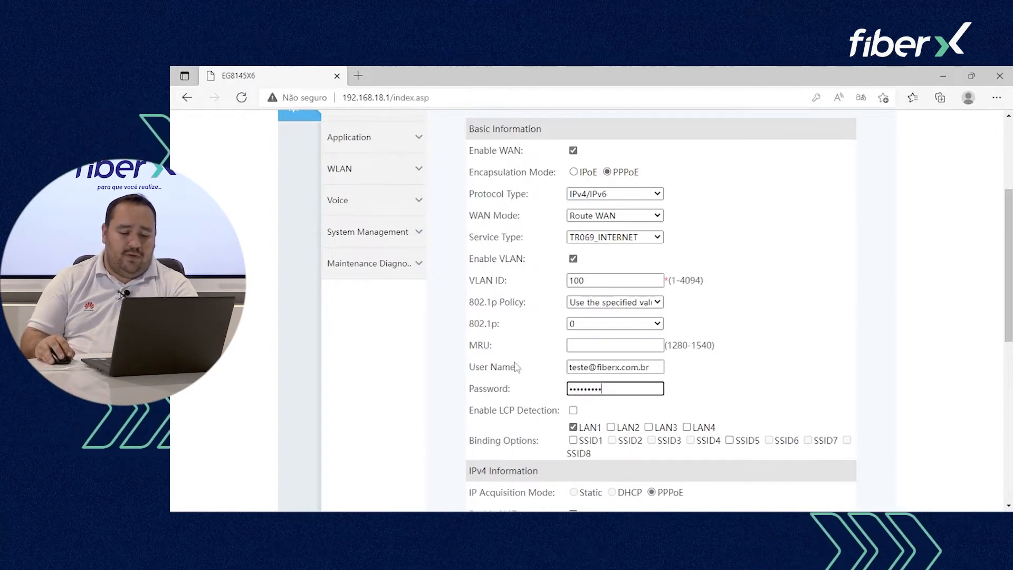
{"action": "left_click", "coordinate": [611, 427]}
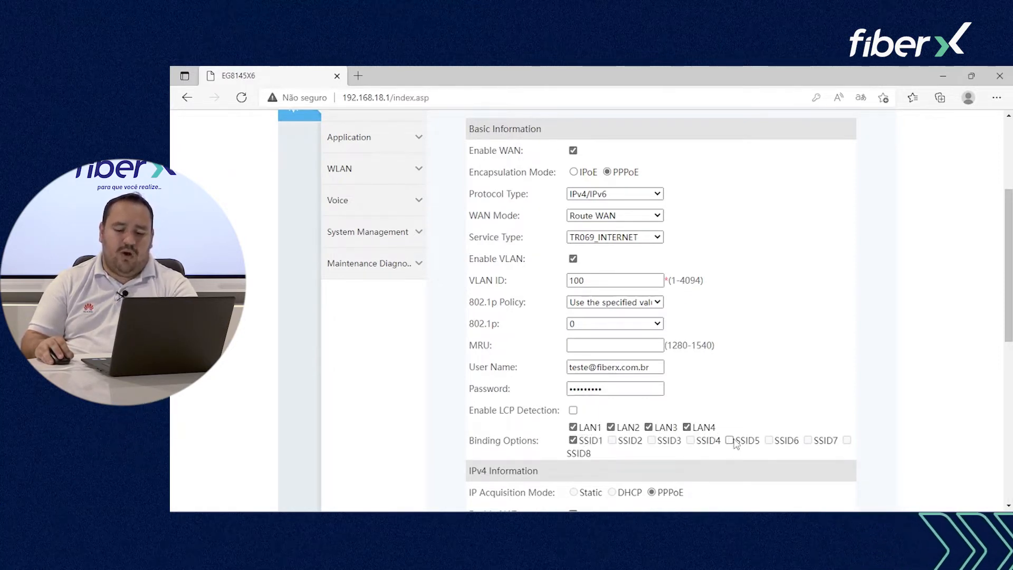
{"action": "scroll", "coordinate": [725, 382], "scroll_direction": "down", "scroll_amount": 3}
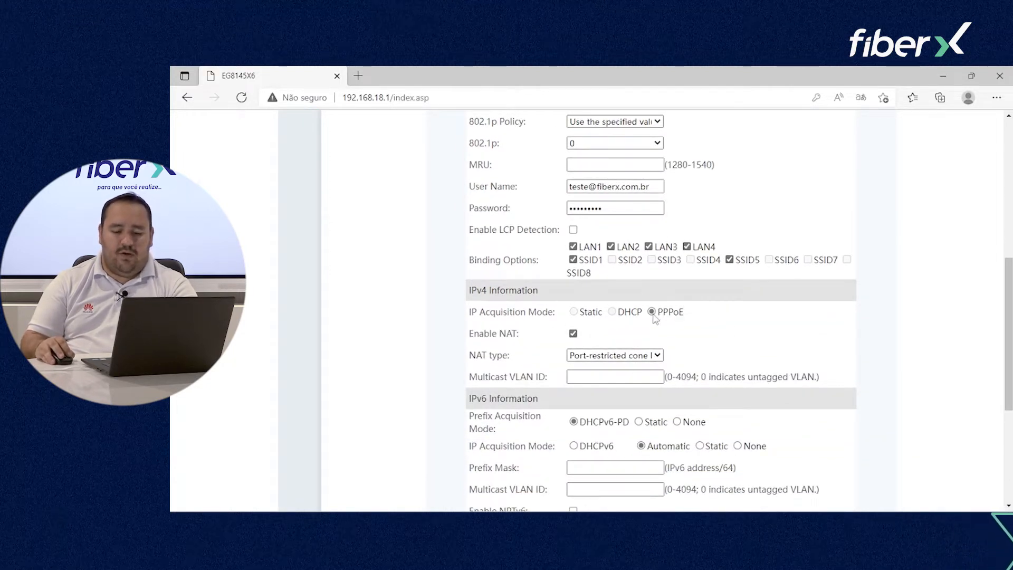
{"action": "scroll", "coordinate": [656, 344], "scroll_direction": "down", "scroll_amount": 2}
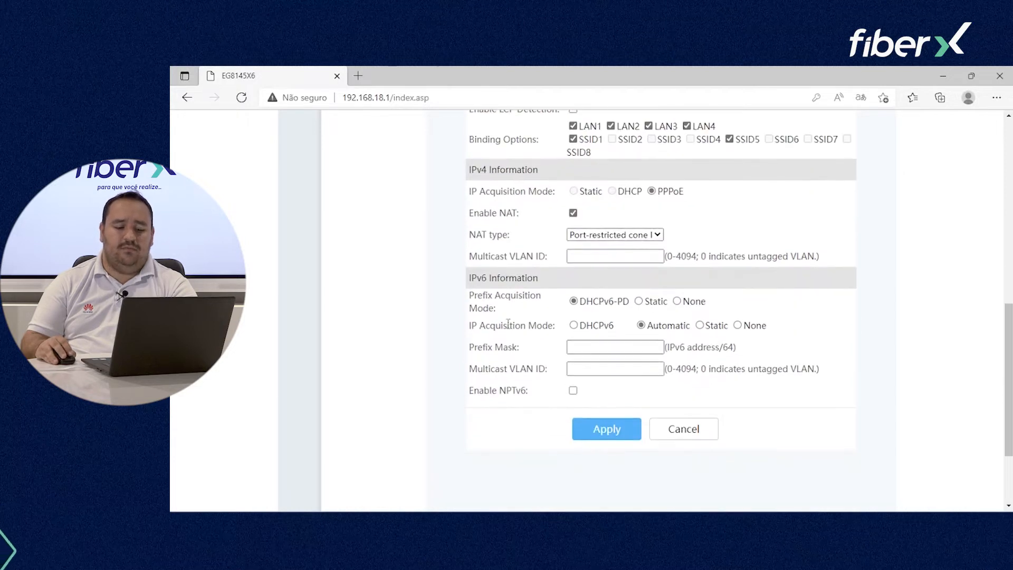
{"action": "left_click", "coordinate": [616, 432]}
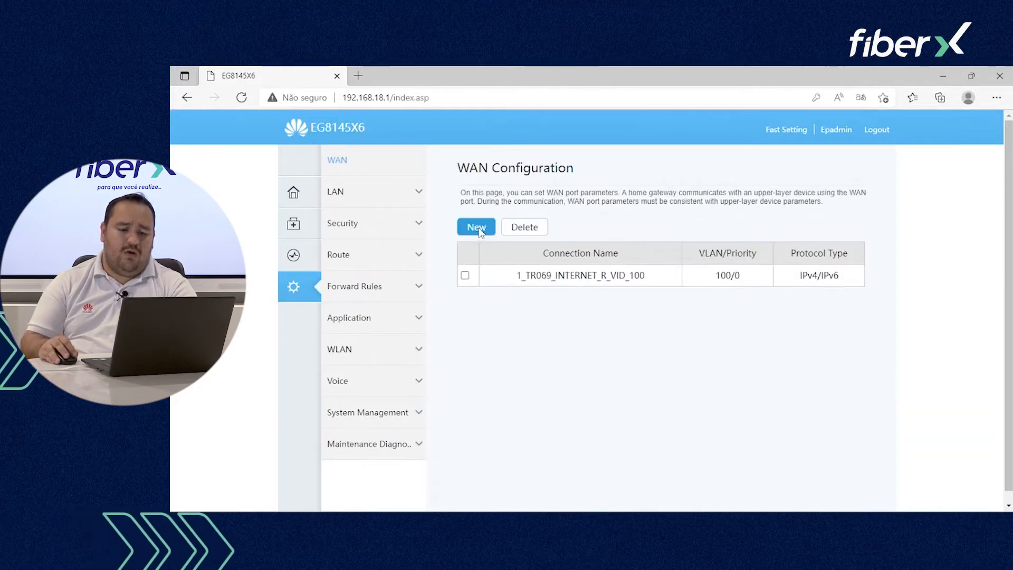
Step: Add a dual-stack IPv4/IPv6 VOIP WAN connection on VLAN 200, dismissing the browser password prompt
{"action": "left_click", "coordinate": [479, 229]}
{"action": "scroll", "coordinate": [503, 221], "scroll_direction": "down", "scroll_amount": 1}
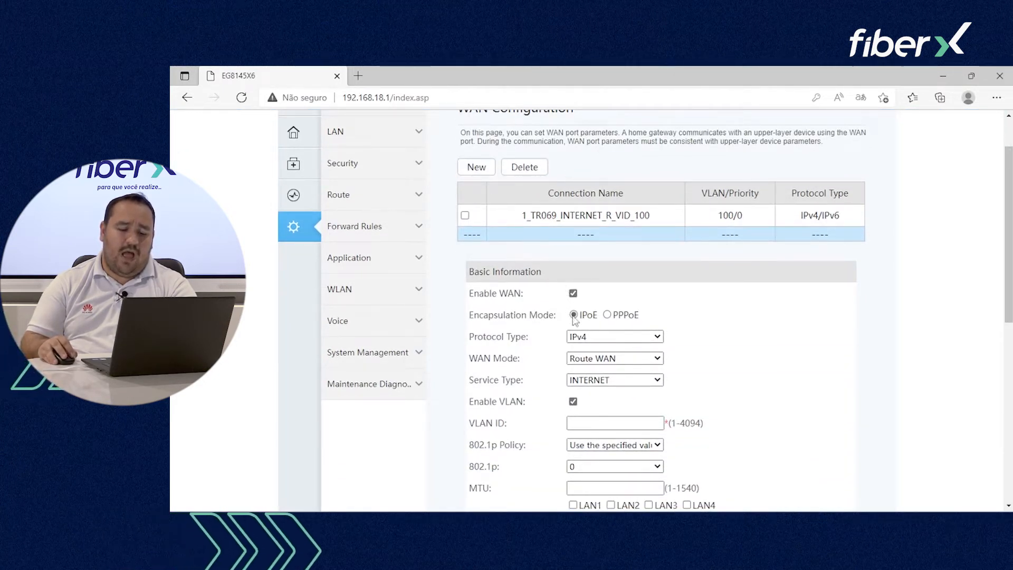
{"action": "left_click", "coordinate": [596, 338]}
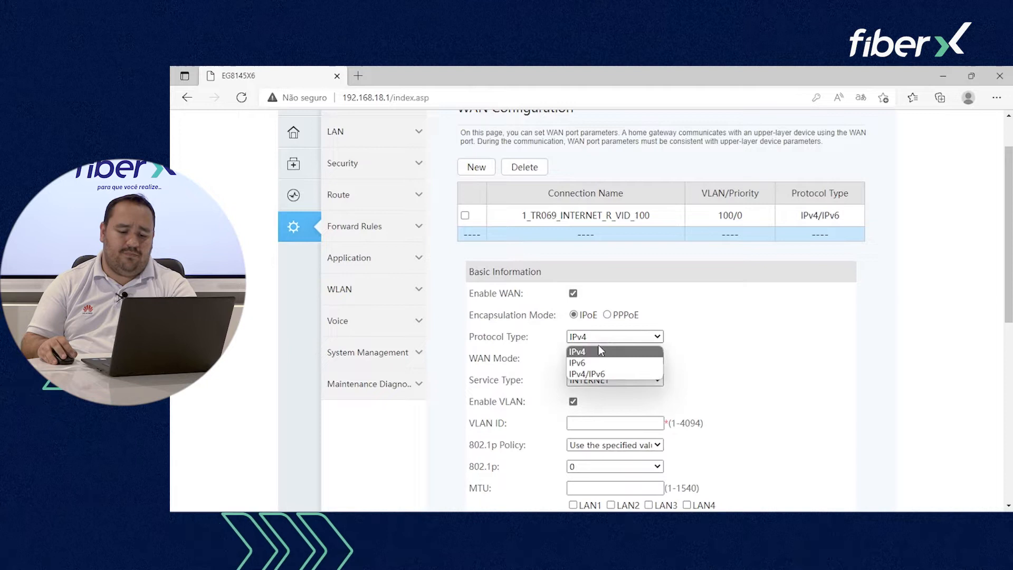
{"action": "left_click", "coordinate": [605, 375]}
{"action": "left_click", "coordinate": [600, 384]}
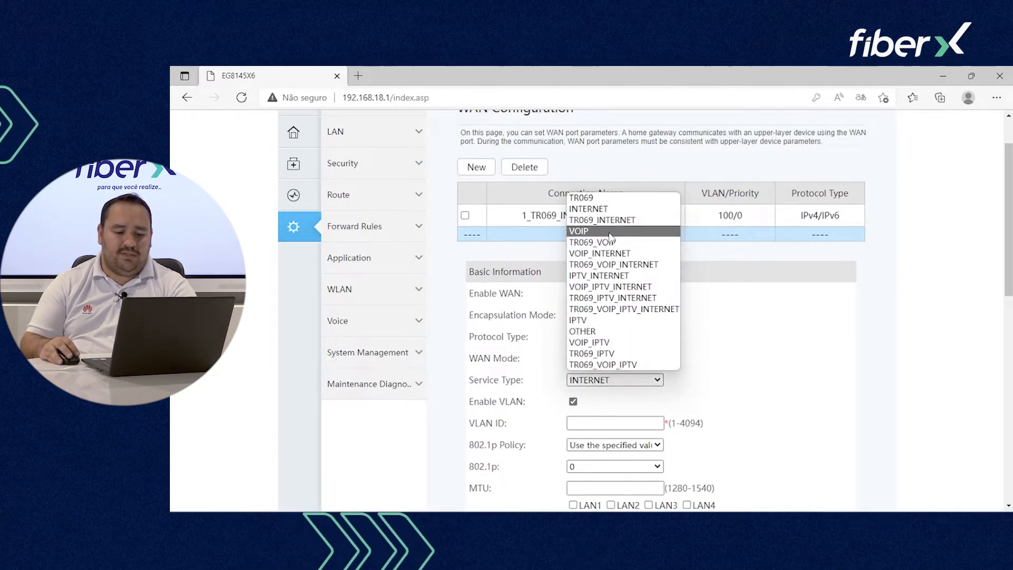
{"action": "left_click", "coordinate": [581, 231]}
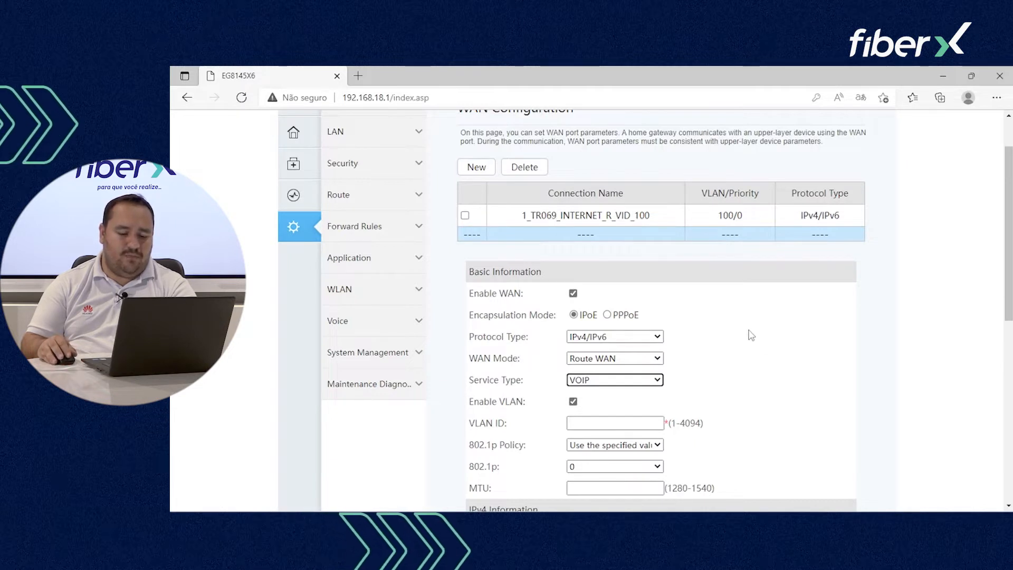
{"action": "scroll", "coordinate": [752, 333], "scroll_direction": "down", "scroll_amount": 1}
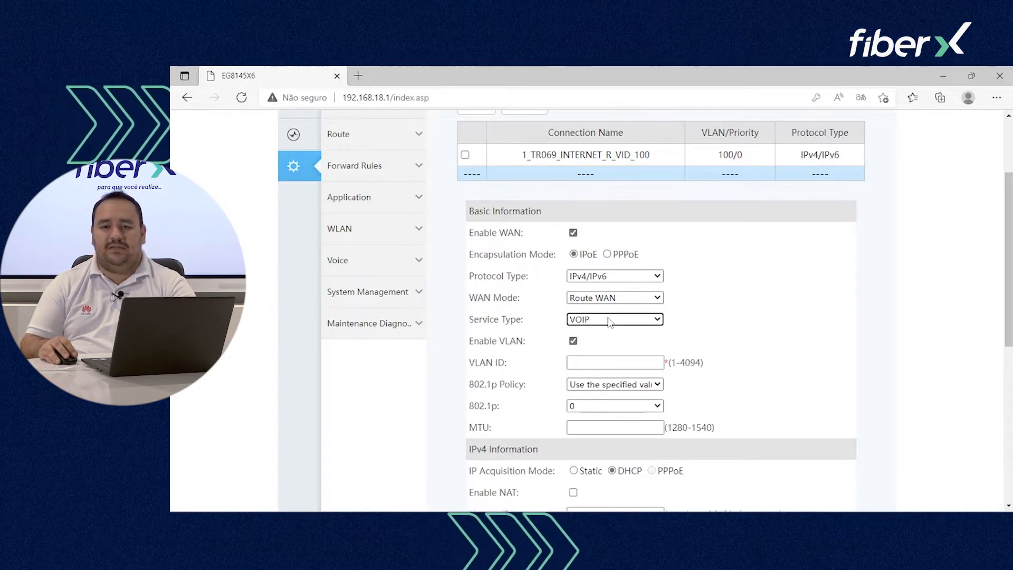
{"action": "left_click", "coordinate": [605, 361]}
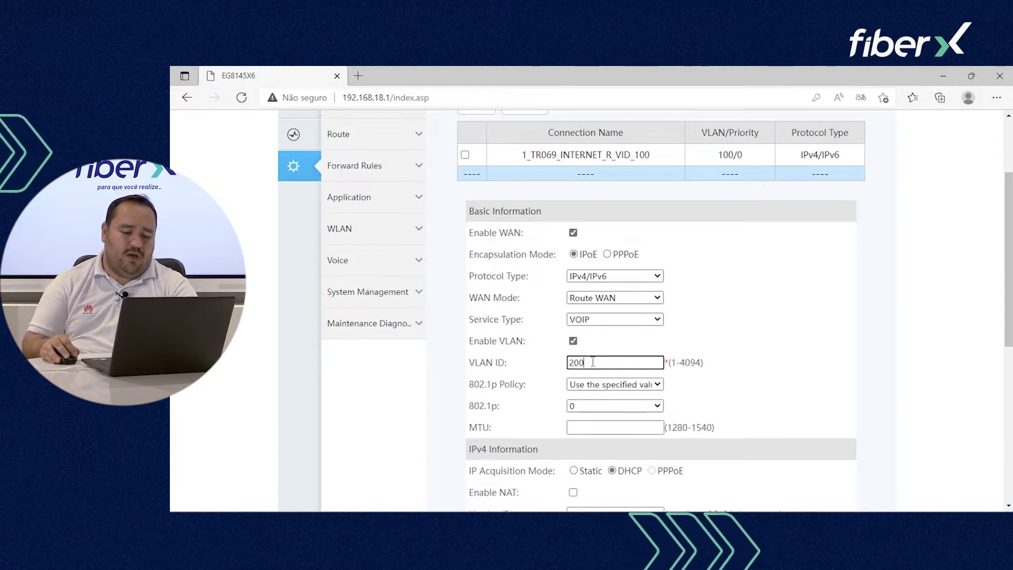
{"action": "scroll", "coordinate": [589, 433], "scroll_direction": "down", "scroll_amount": 2}
{"action": "scroll", "coordinate": [586, 304], "scroll_direction": "down", "scroll_amount": 2}
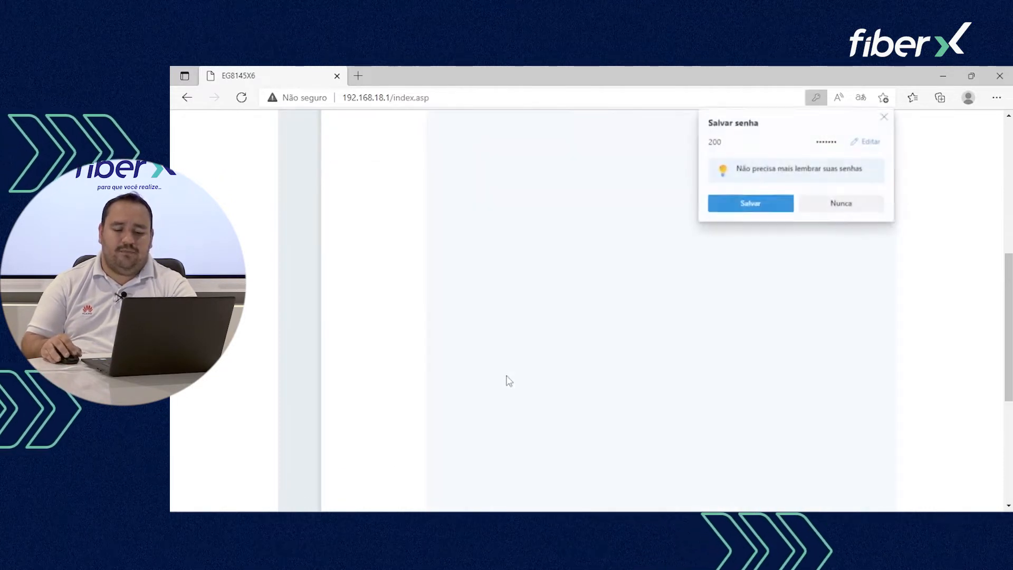
{"action": "left_click", "coordinate": [885, 118]}
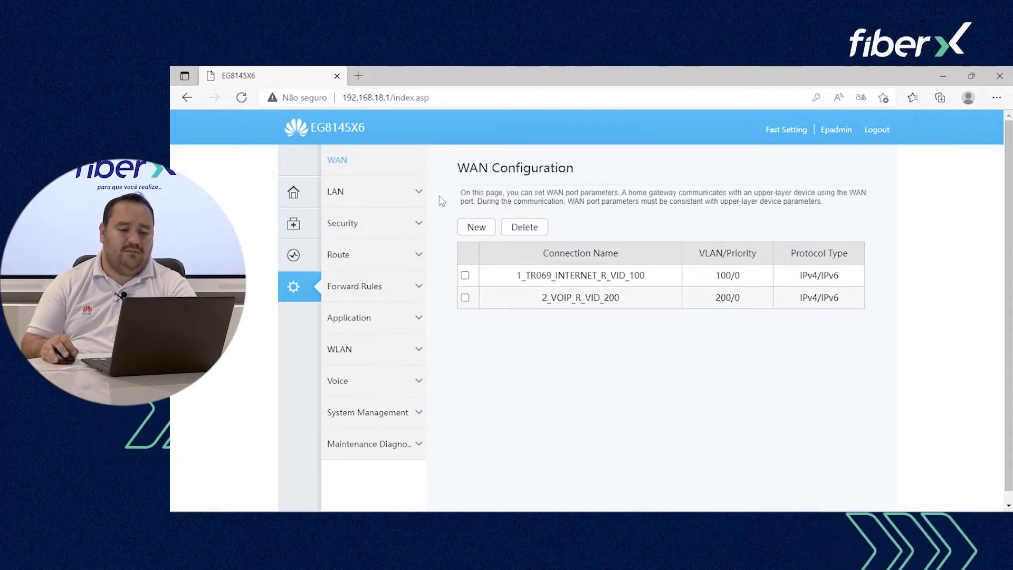
Step: View LAN Layer 2/3 Port and LAN Host settings, then the DHCP Server Configuration
{"action": "left_click", "coordinate": [407, 195]}
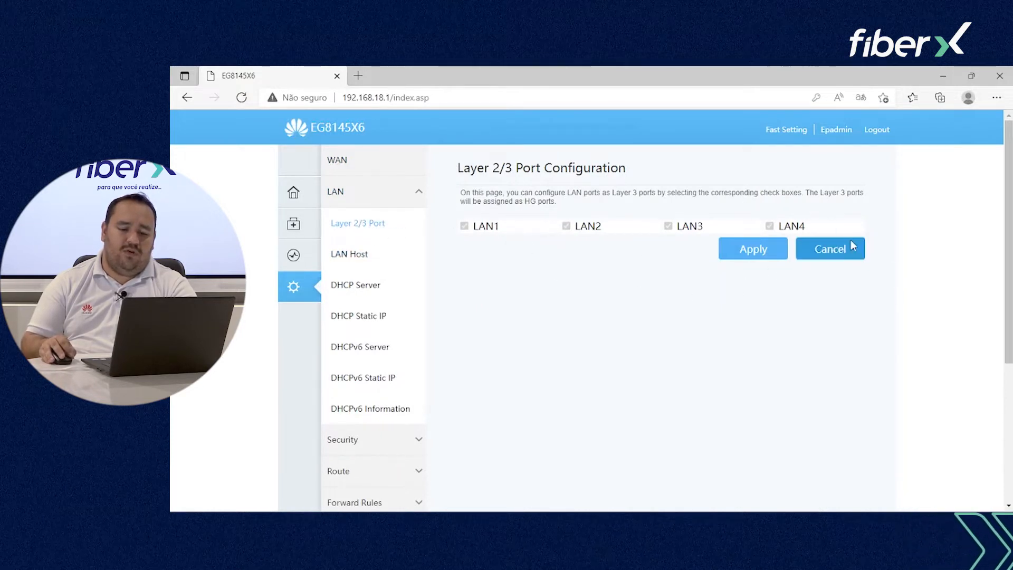
{"action": "left_click", "coordinate": [360, 255]}
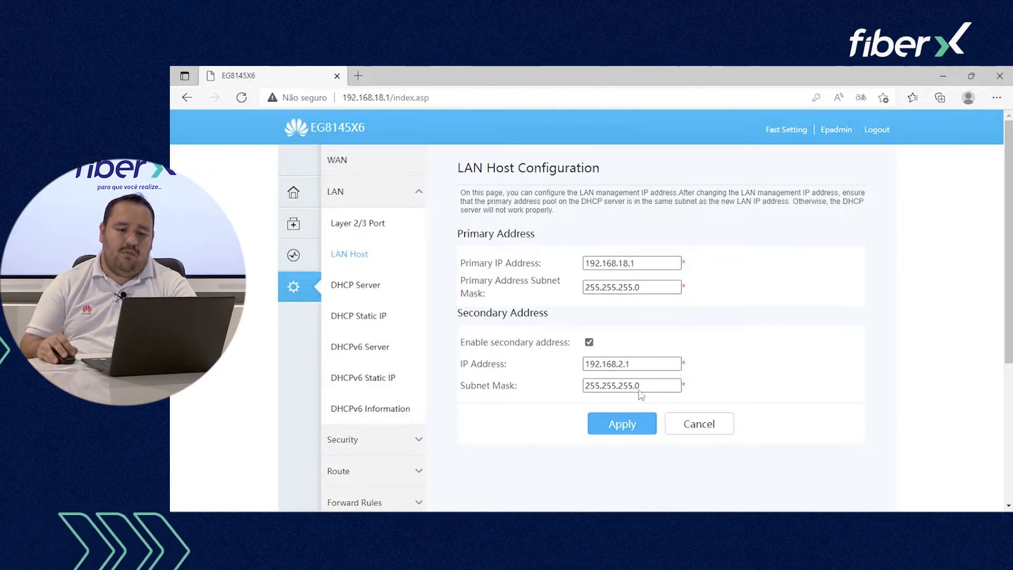
{"action": "left_click", "coordinate": [369, 286]}
Step: View the DHCP static IP reservations page
{"action": "scroll", "coordinate": [707, 302], "scroll_direction": "down", "scroll_amount": 1}
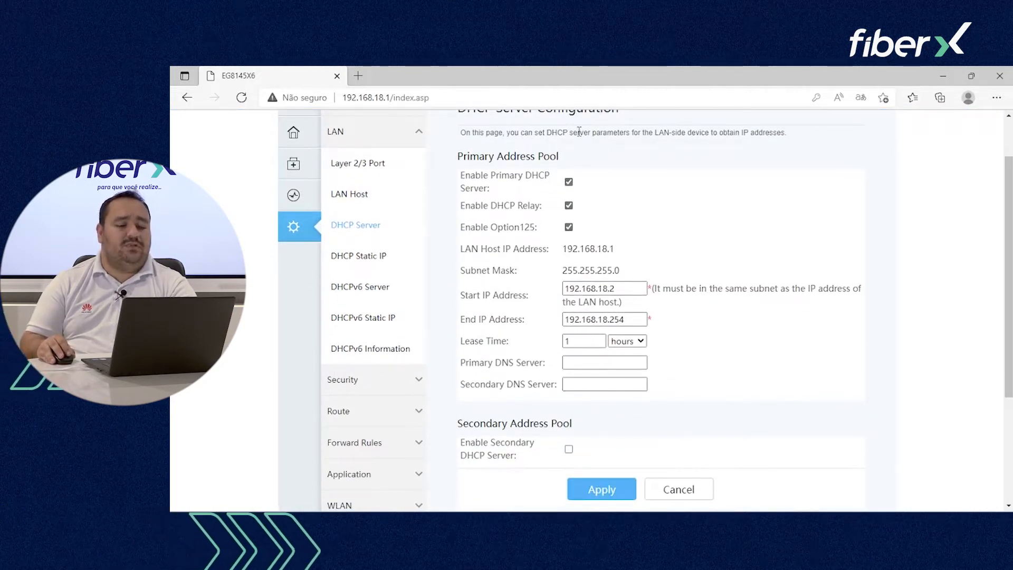
{"action": "scroll", "coordinate": [525, 363], "scroll_direction": "down", "scroll_amount": 2}
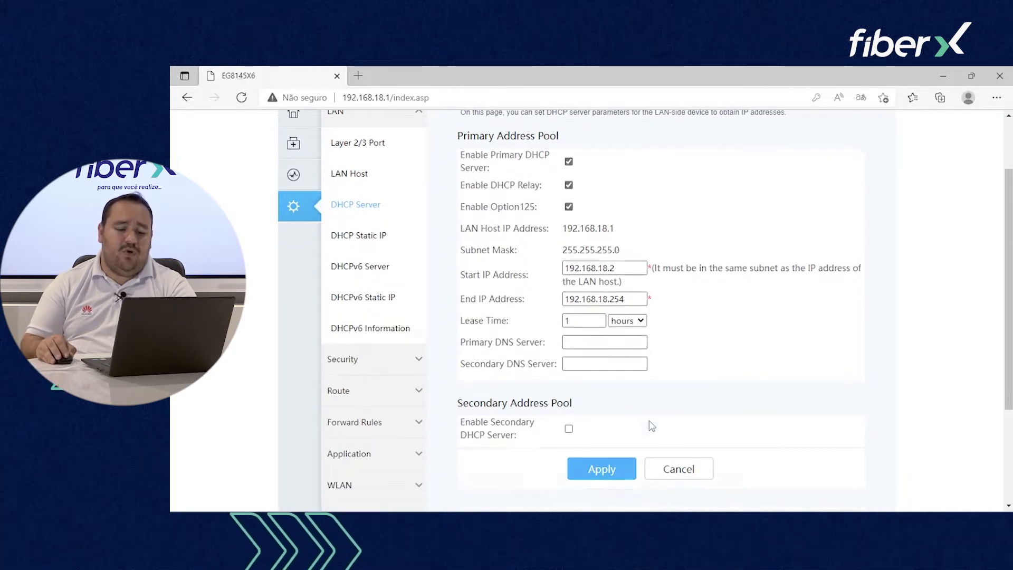
{"action": "scroll", "coordinate": [551, 360], "scroll_direction": "up", "scroll_amount": 2}
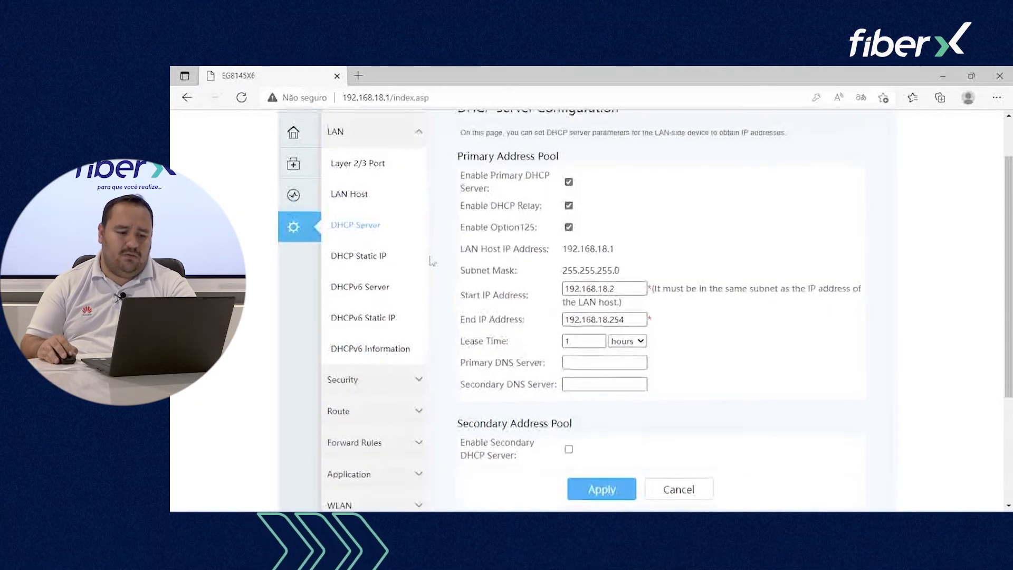
{"action": "left_click", "coordinate": [378, 256]}
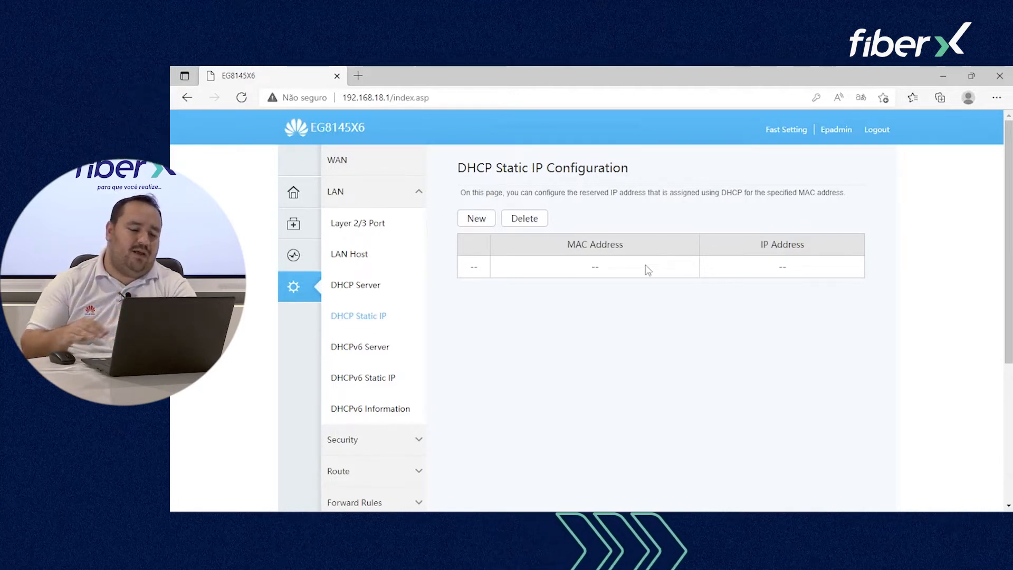
Step: Browse the DHCPv6 server, DHCPv6 Static IP and DHCPv6 Information pages, which show 256 total and 256 remaining addresses
{"action": "left_click", "coordinate": [379, 348]}
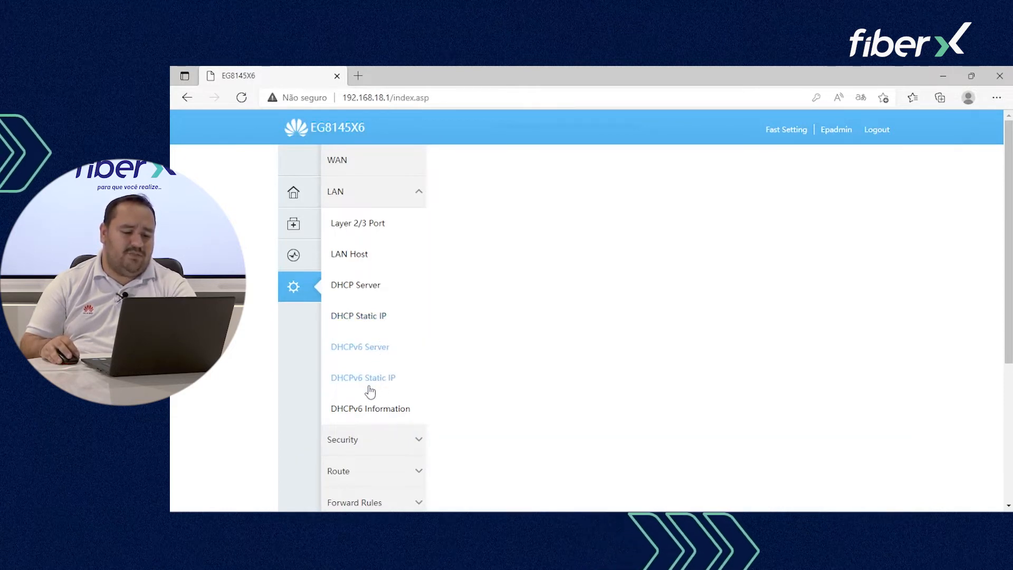
{"action": "left_click", "coordinate": [367, 387]}
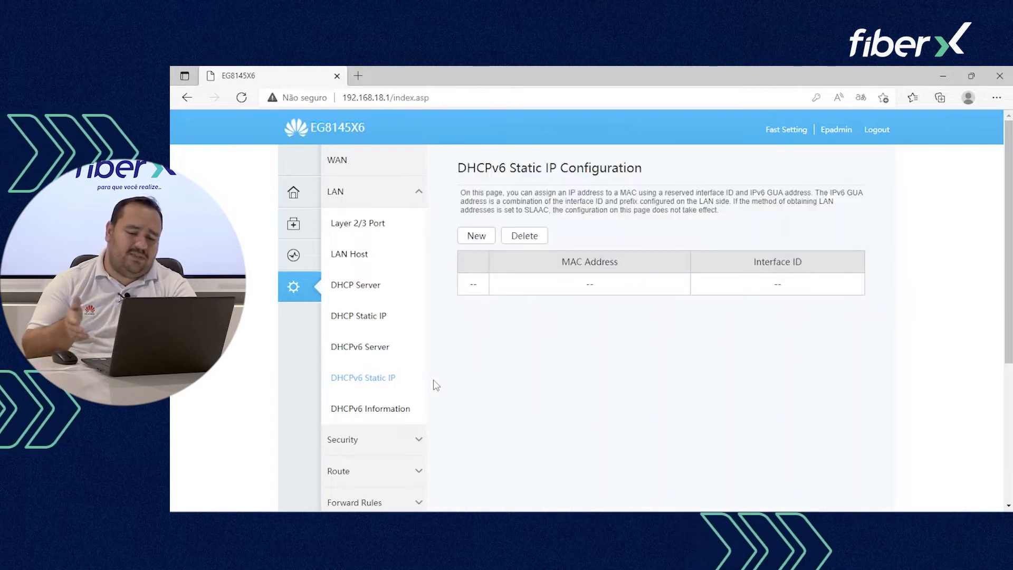
{"action": "left_click", "coordinate": [400, 409]}
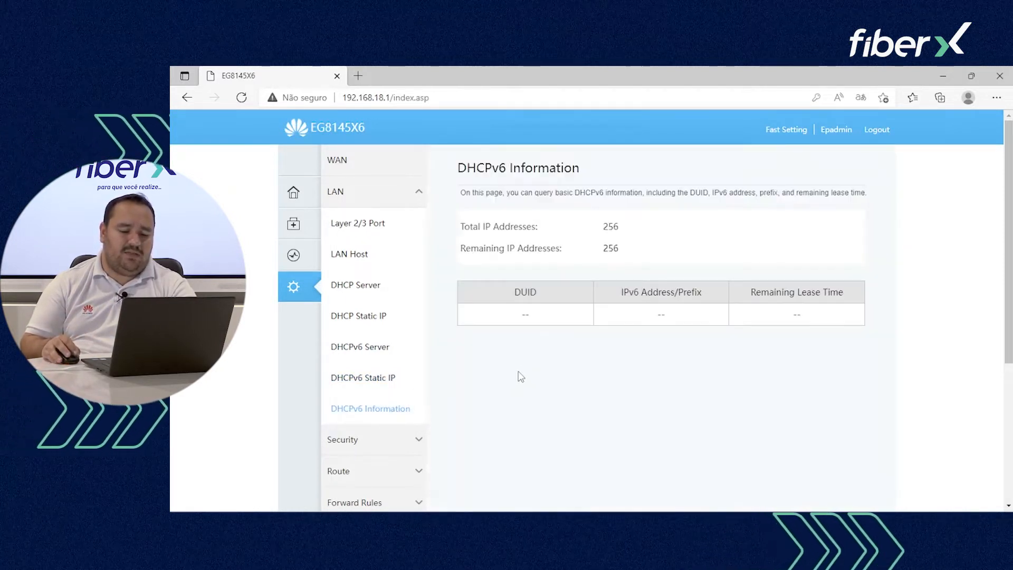
{"action": "scroll", "coordinate": [510, 372], "scroll_direction": "down", "scroll_amount": 1}
{"action": "scroll", "coordinate": [510, 371], "scroll_direction": "down", "scroll_amount": 2}
Step: Review the firewall level options, leaving Standard, and the IPv4 Address Filtering modes, leaving them unchanged
{"action": "left_click", "coordinate": [393, 382]}
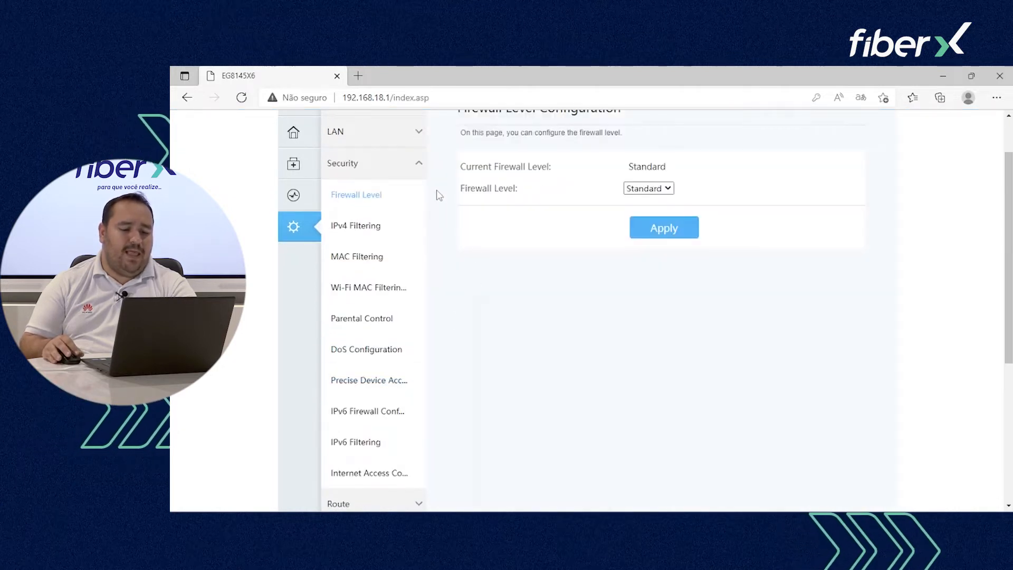
{"action": "scroll", "coordinate": [608, 323], "scroll_direction": "up", "scroll_amount": 3}
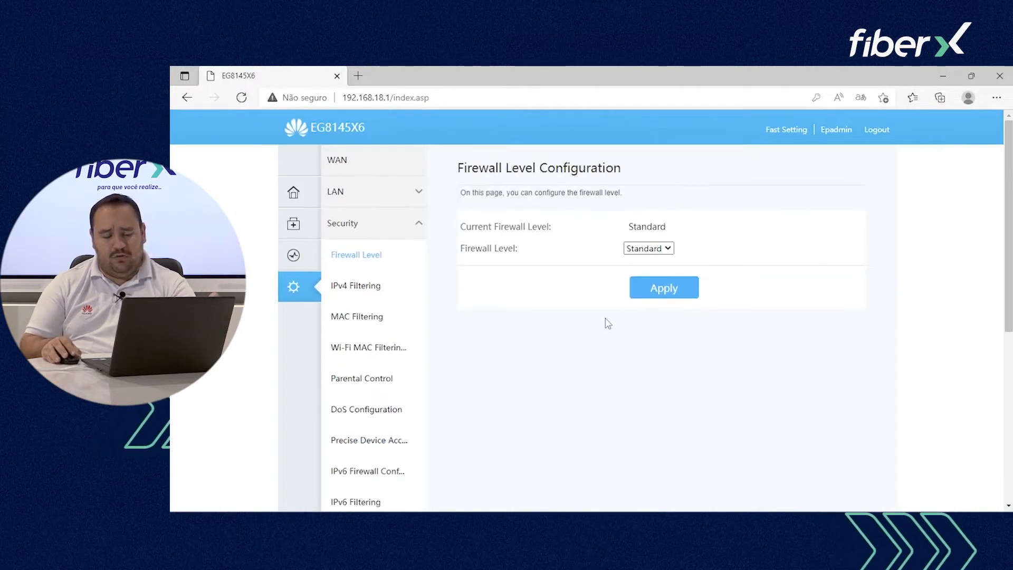
{"action": "left_click", "coordinate": [664, 249]}
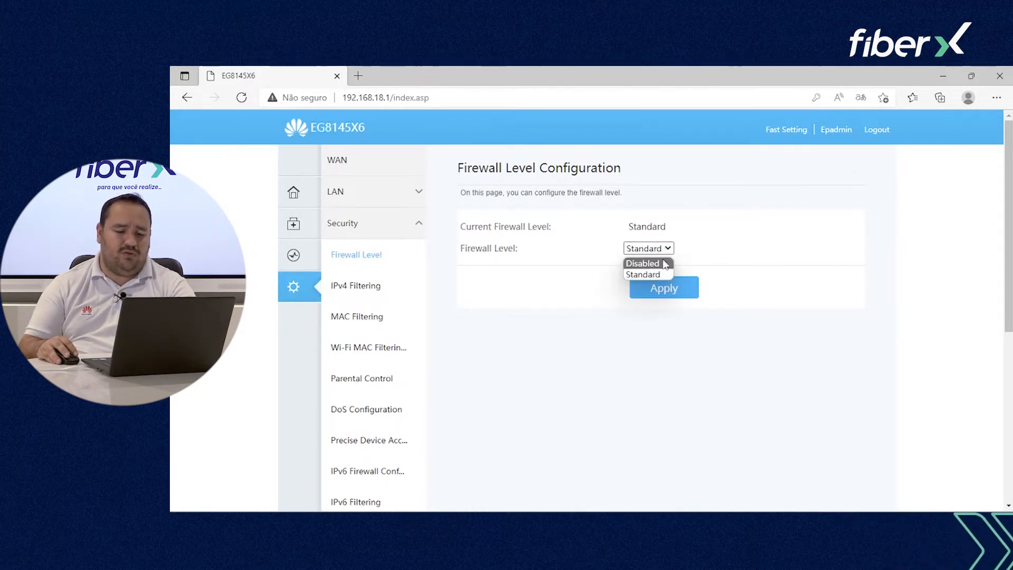
{"action": "left_click", "coordinate": [484, 264]}
{"action": "left_click", "coordinate": [381, 287]}
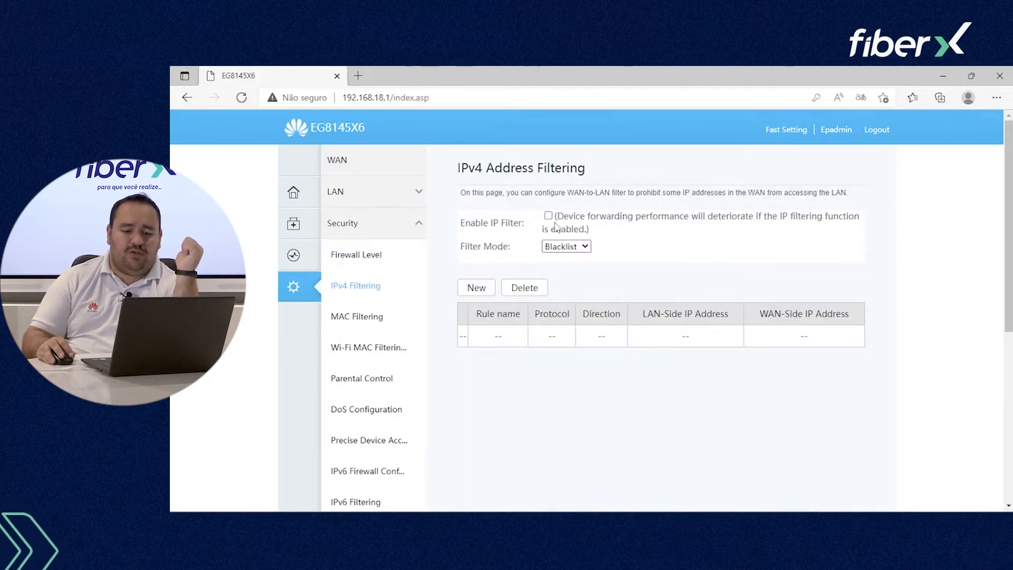
{"action": "left_click", "coordinate": [580, 246]}
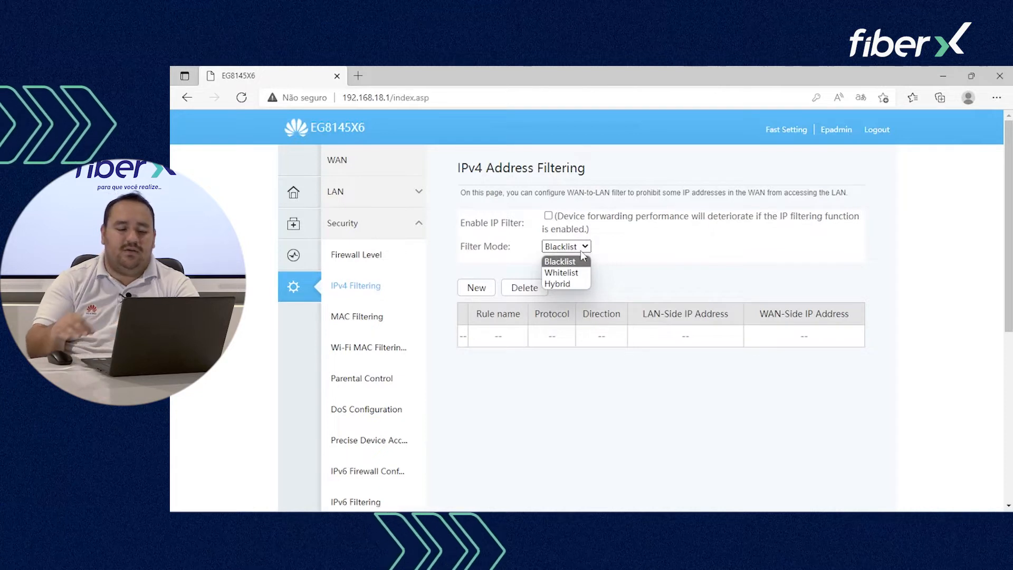
{"action": "left_click", "coordinate": [598, 368]}
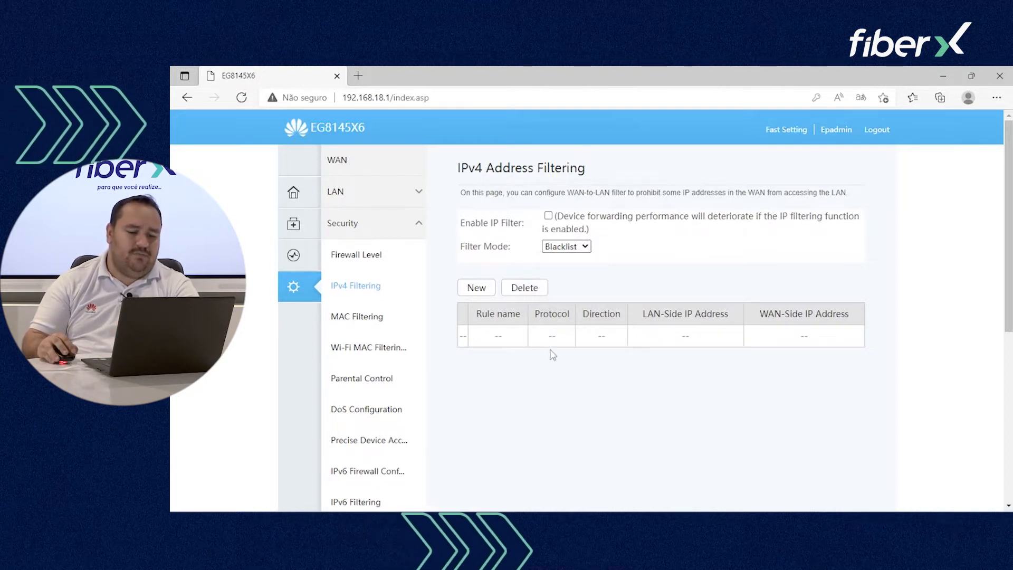
Step: Check the MAC and Wi-Fi MAC filter mode options, keeping both on Blacklist
{"action": "left_click", "coordinate": [379, 319]}
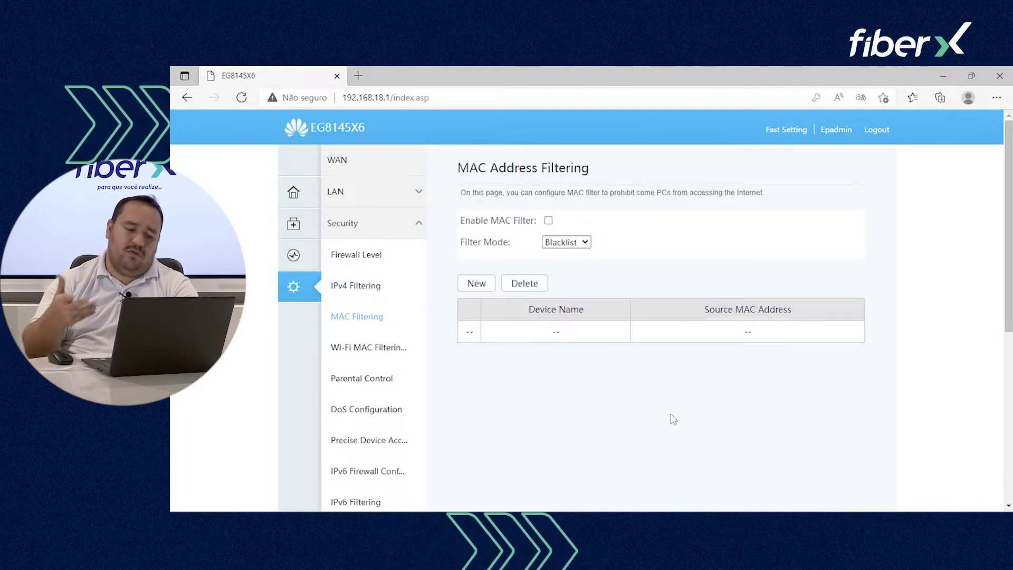
{"action": "left_click", "coordinate": [584, 243]}
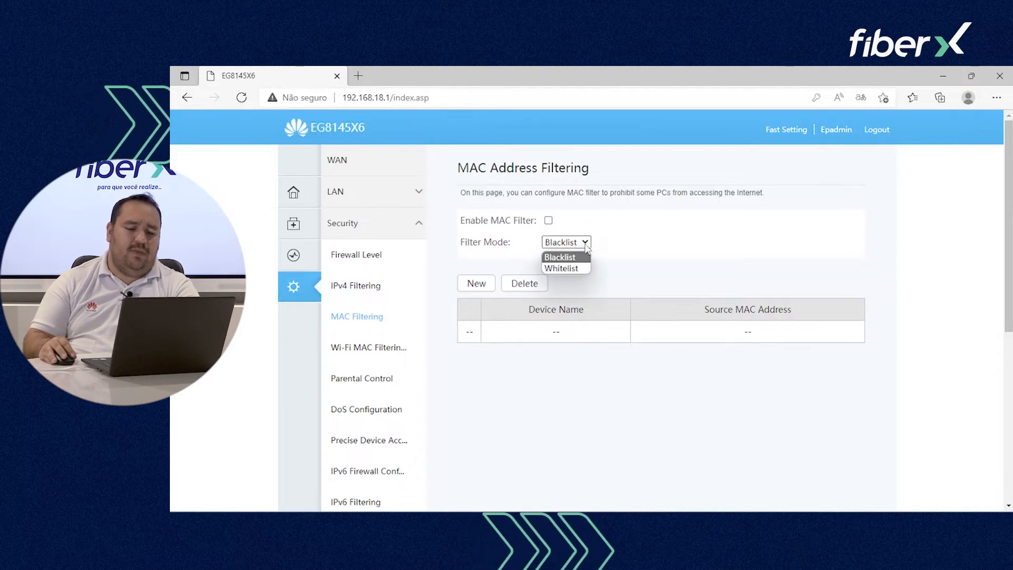
{"action": "left_click", "coordinate": [586, 244]}
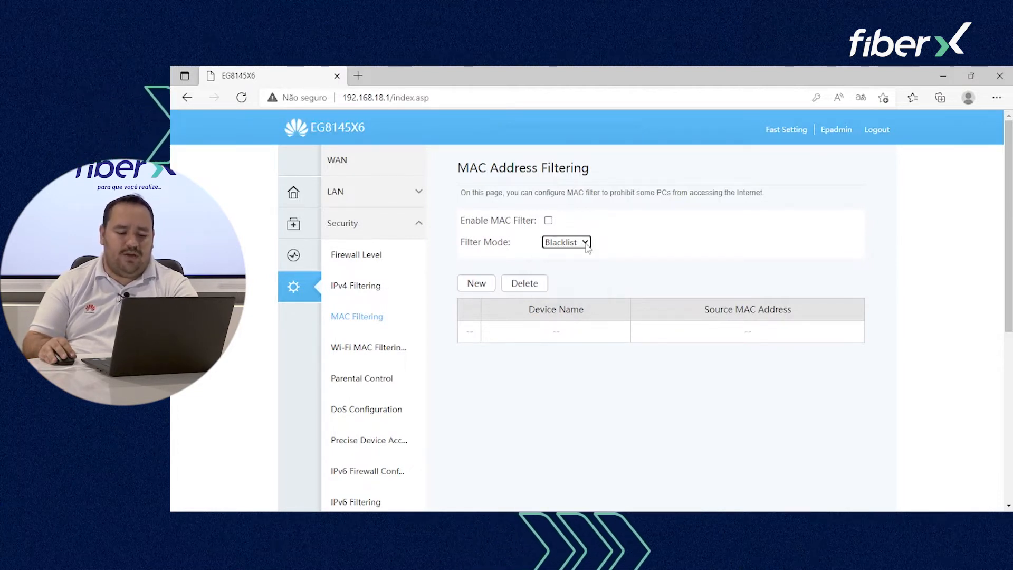
{"action": "left_click", "coordinate": [392, 350]}
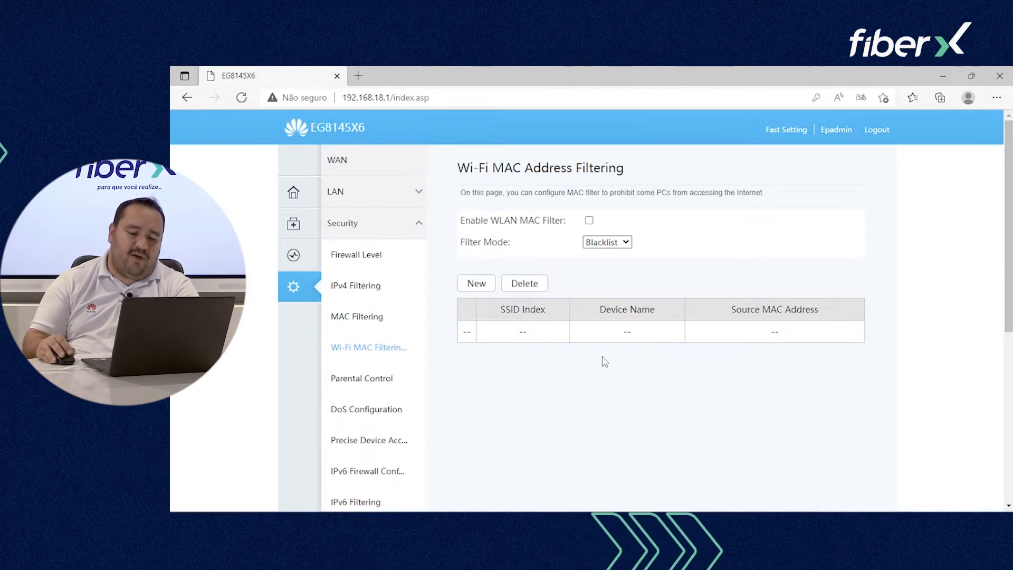
{"action": "left_click", "coordinate": [623, 243]}
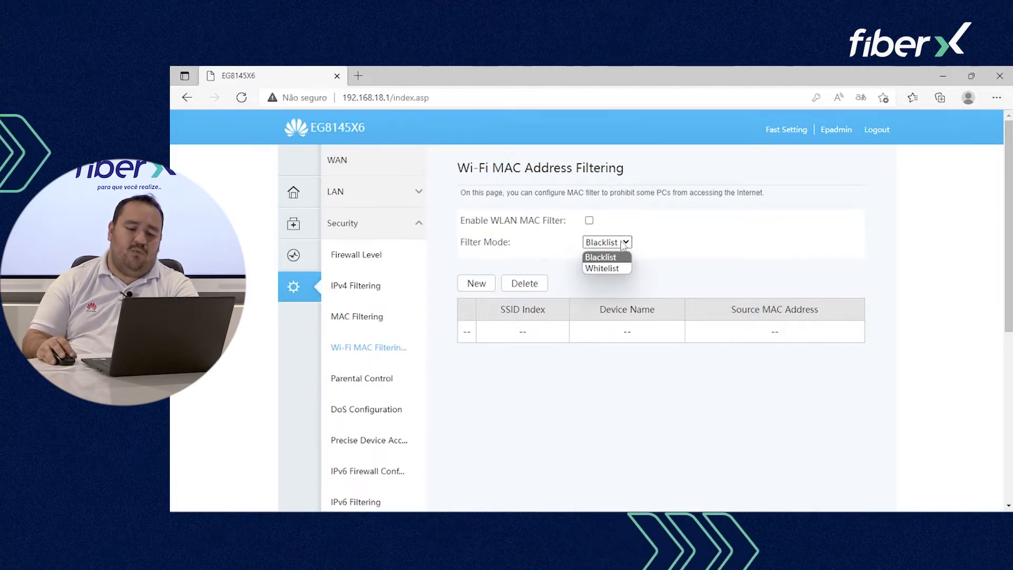
{"action": "left_click", "coordinate": [623, 244]}
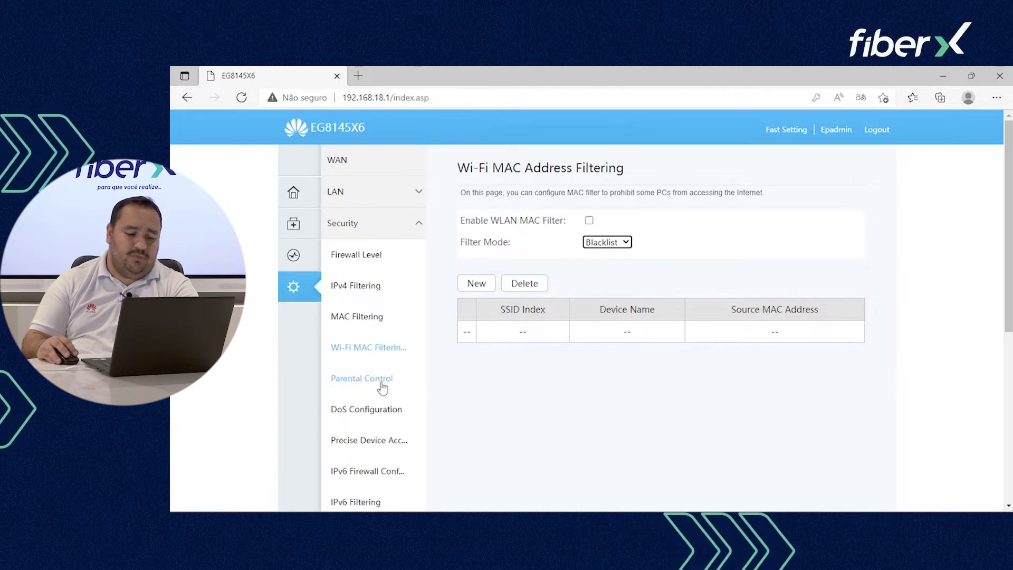
Step: Apply parental control to all devices and inspect the template's empty surfing periods and websites
{"action": "left_click", "coordinate": [382, 389]}
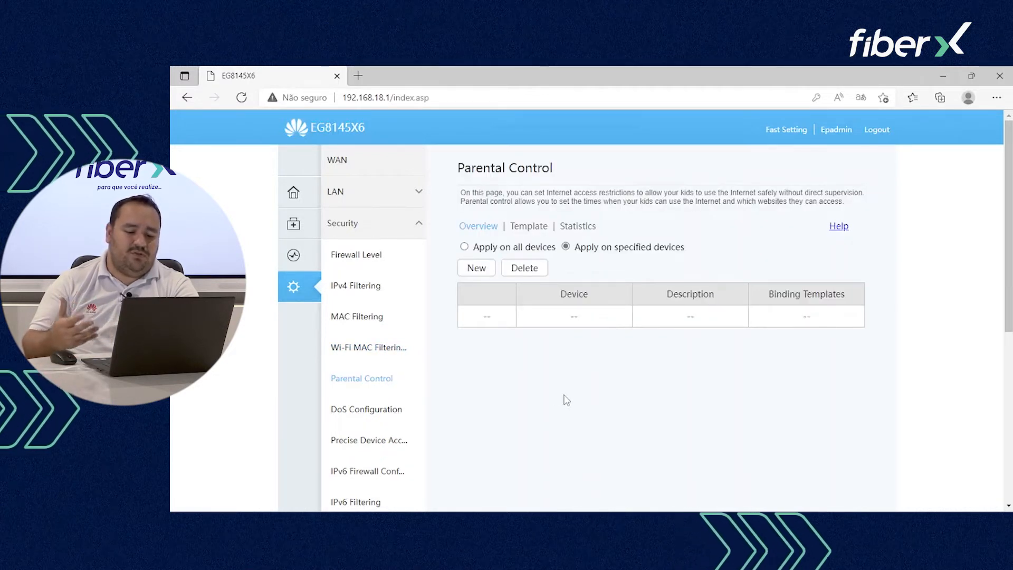
{"action": "left_click", "coordinate": [464, 246]}
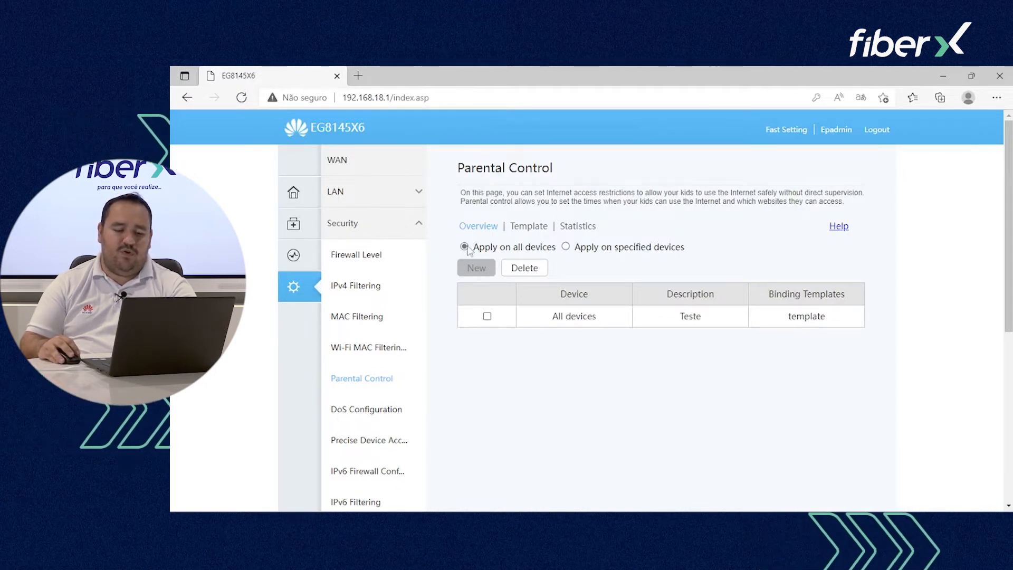
{"action": "left_click", "coordinate": [526, 226]}
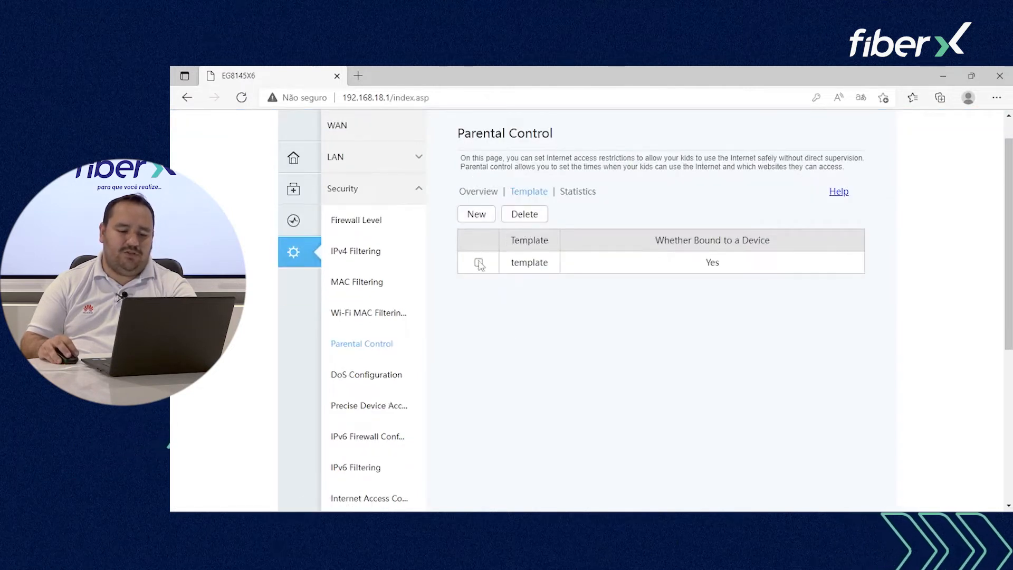
{"action": "left_click", "coordinate": [478, 262]}
{"action": "scroll", "coordinate": [684, 332], "scroll_direction": "down", "scroll_amount": 1}
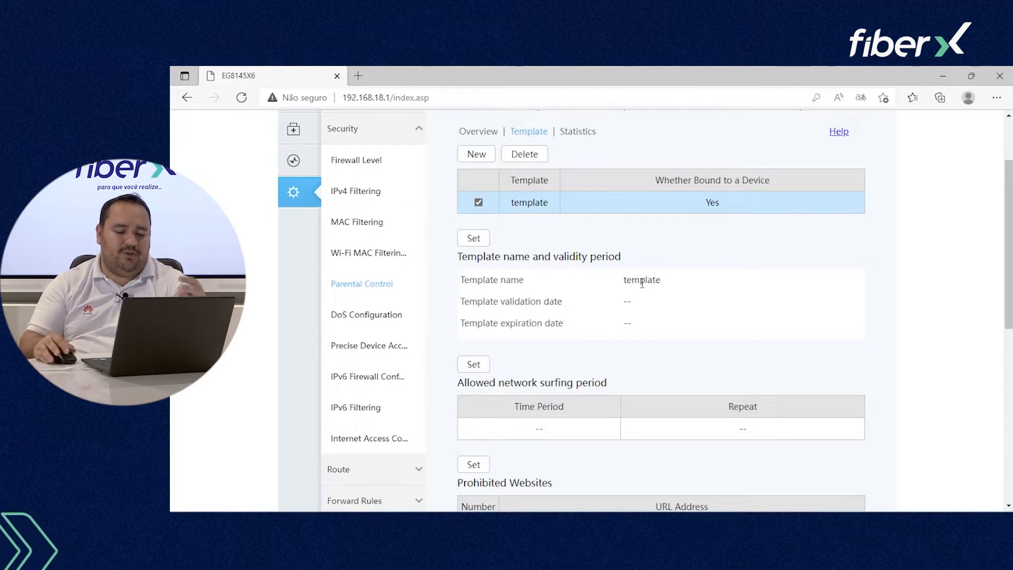
{"action": "scroll", "coordinate": [642, 284], "scroll_direction": "down", "scroll_amount": 3}
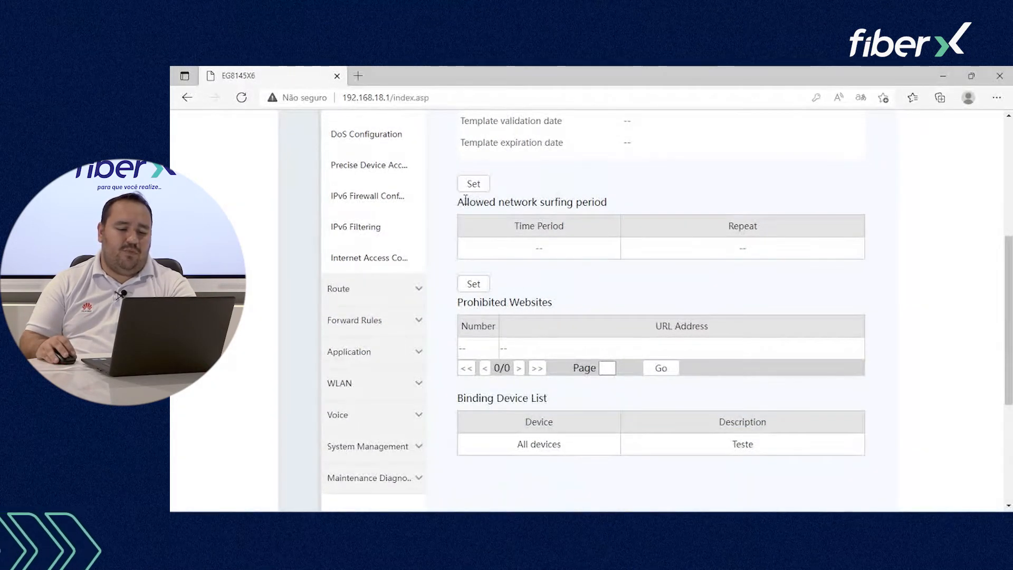
{"action": "left_click_drag", "start_coordinate": [494, 208], "coordinate": [609, 202]}
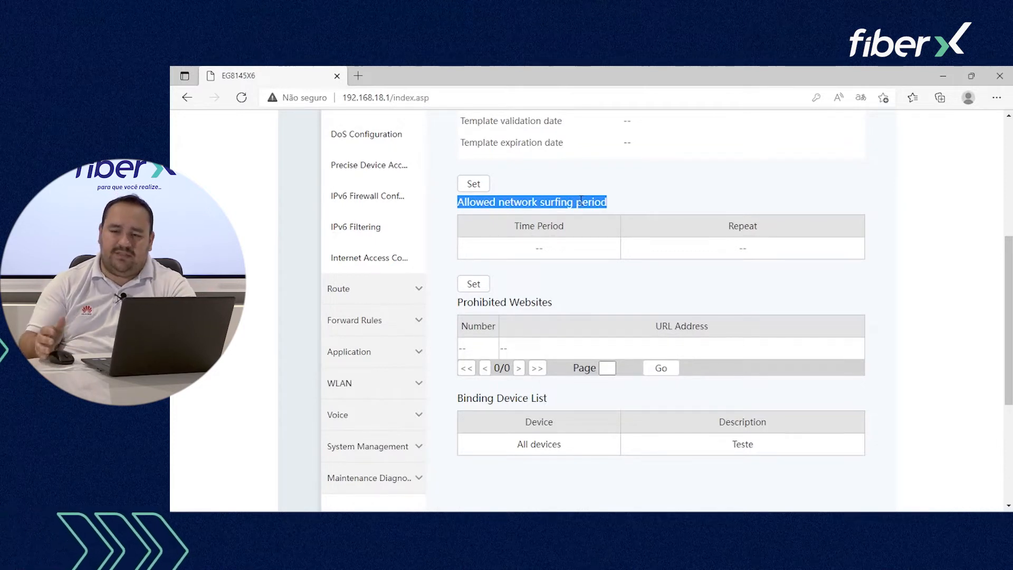
Step: Add a template surfing period with start time 12:00 and end time 23:59
{"action": "left_click", "coordinate": [474, 183]}
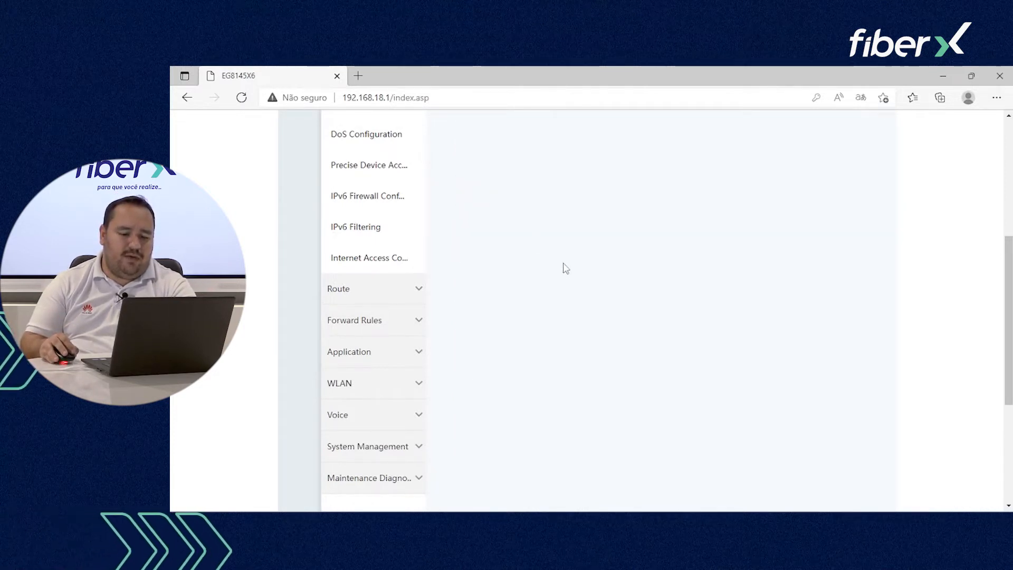
{"action": "scroll", "coordinate": [565, 253], "scroll_direction": "up", "scroll_amount": 2}
{"action": "left_click", "coordinate": [477, 233]}
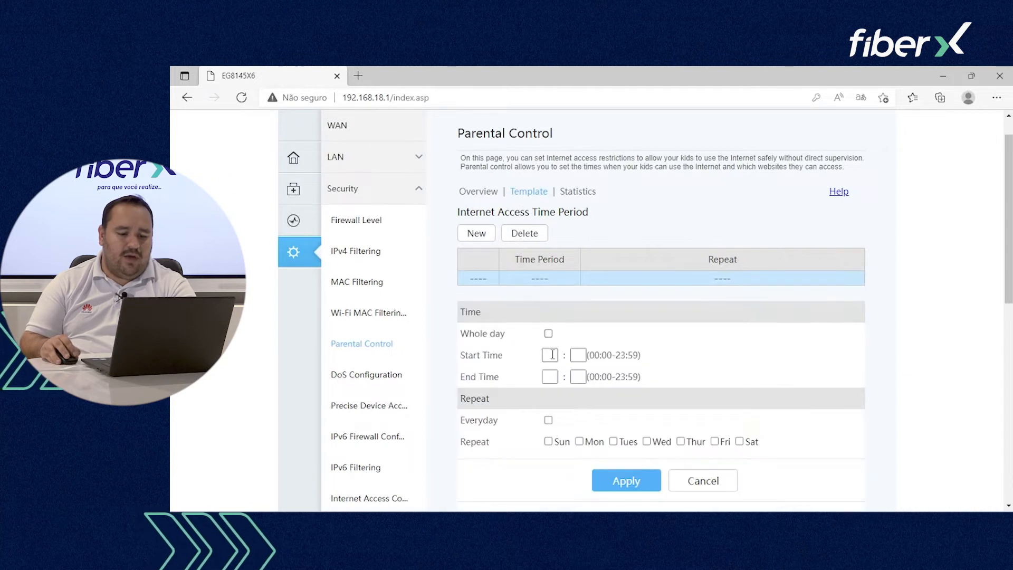
{"action": "left_click", "coordinate": [548, 356]}
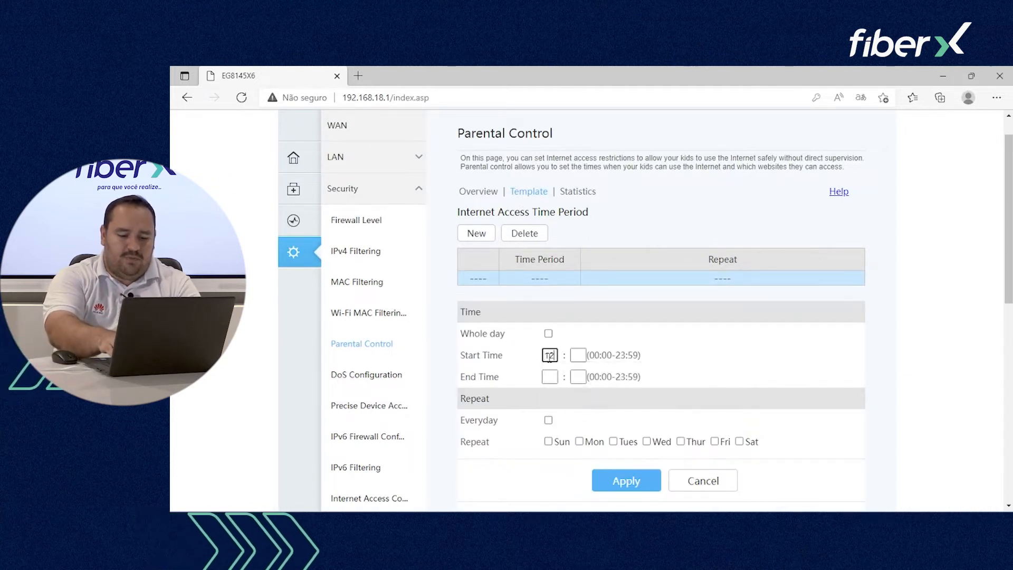
{"action": "type", "text": "00"}
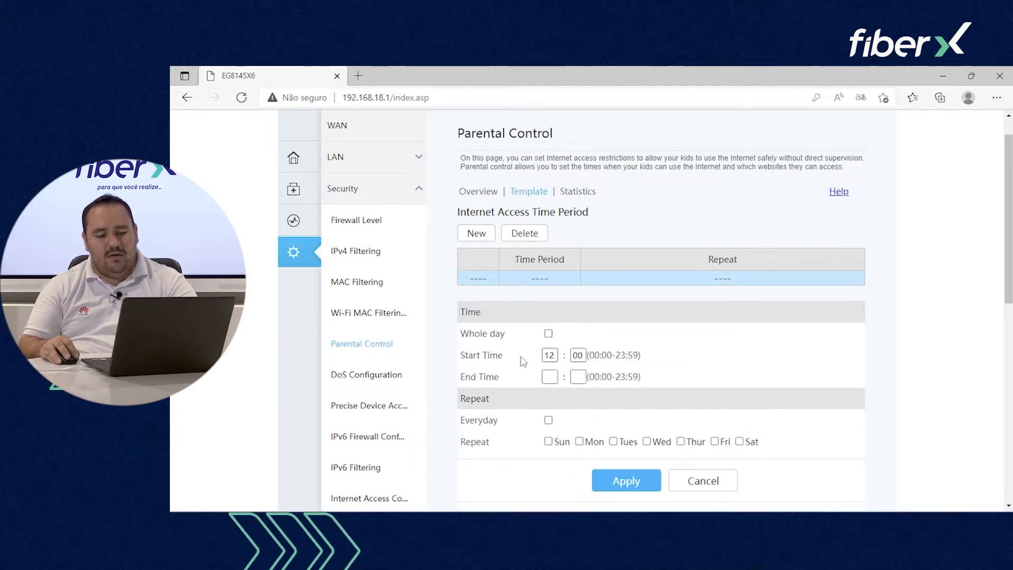
{"action": "left_click", "coordinate": [553, 376]}
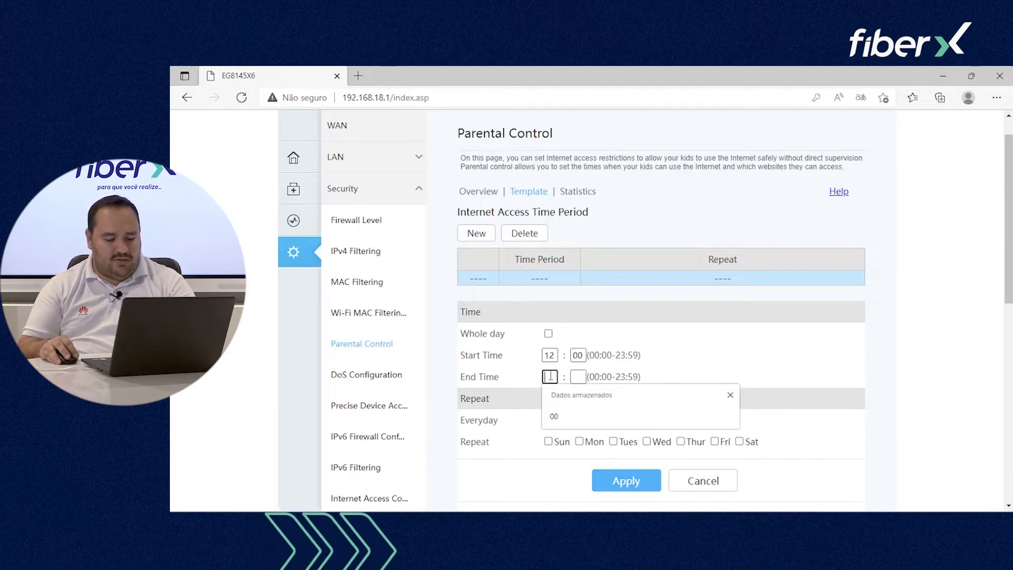
{"action": "type", "text": "23"}
{"action": "left_click", "coordinate": [578, 376]}
{"action": "type", "text": "59"}
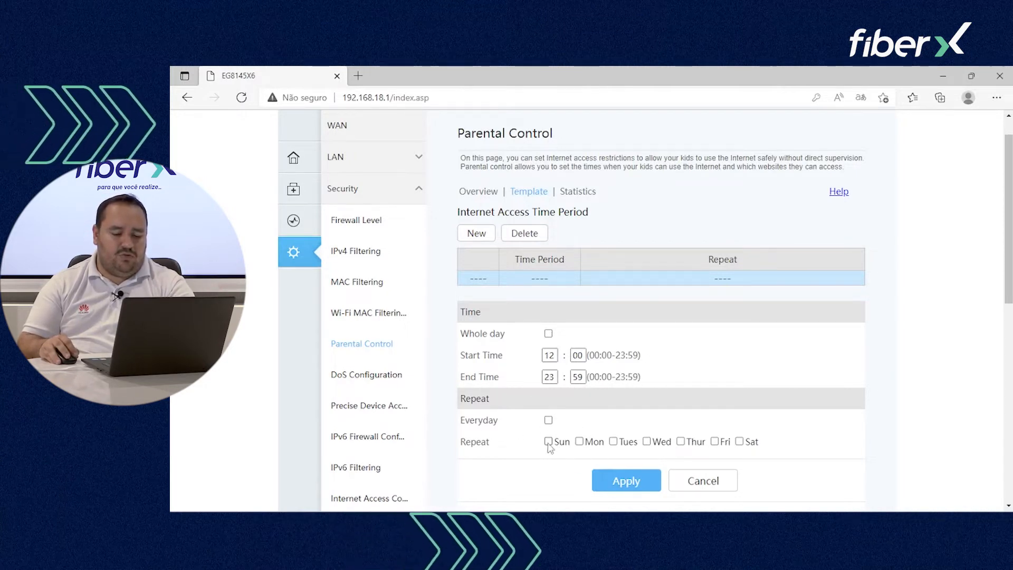
Step: Repeat the period Monday through Friday and apply the 12:00–23:59 weekday period
{"action": "left_click", "coordinate": [579, 441]}
{"action": "left_click", "coordinate": [615, 443]}
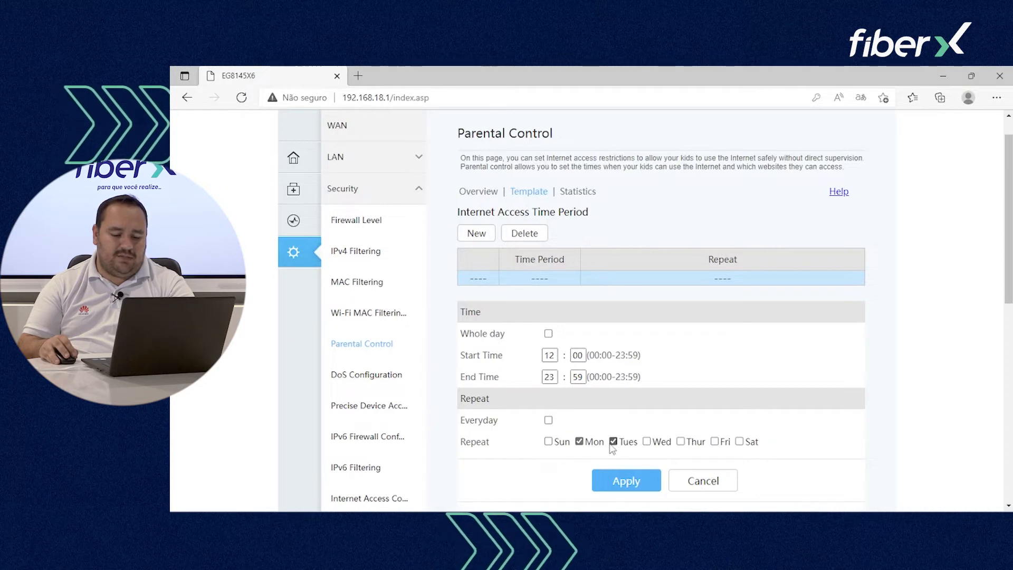
{"action": "left_click", "coordinate": [647, 443]}
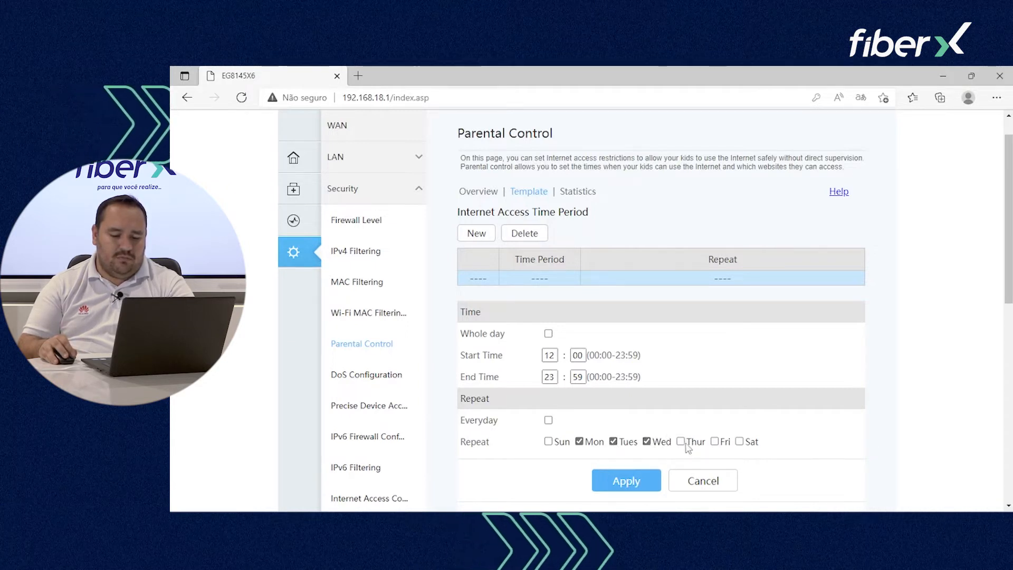
{"action": "left_click", "coordinate": [680, 442]}
{"action": "left_click", "coordinate": [715, 442]}
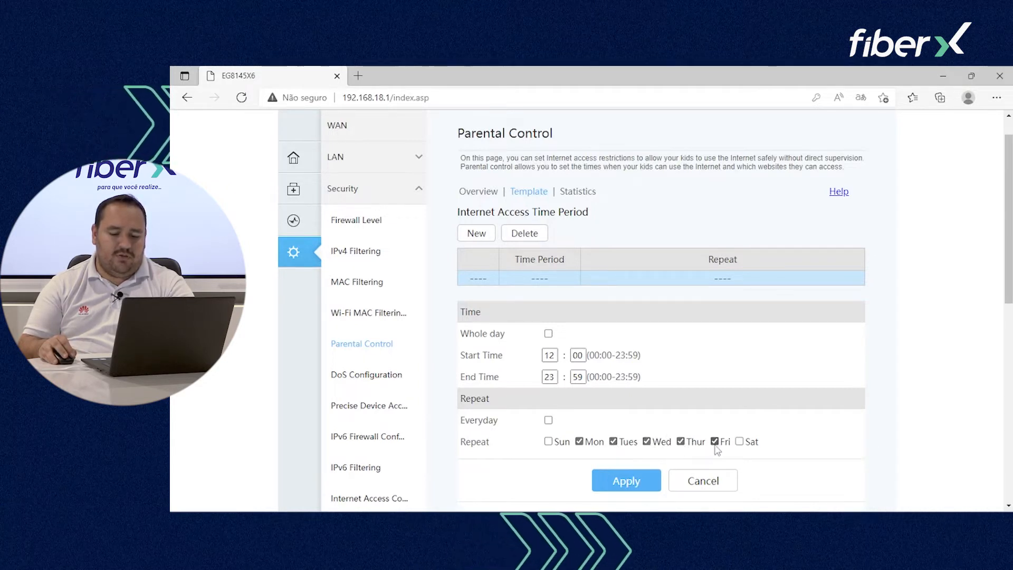
{"action": "left_click", "coordinate": [629, 481]}
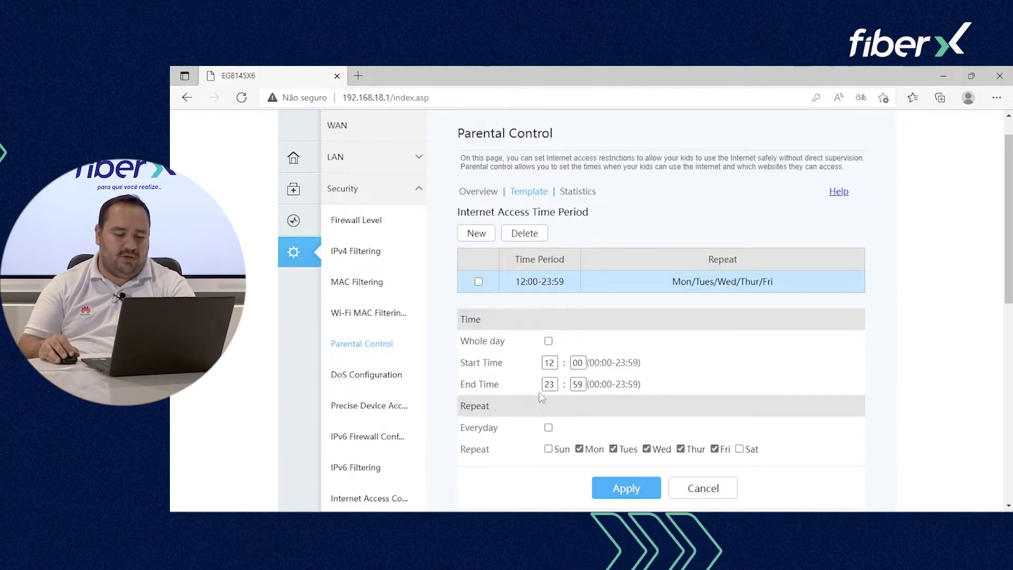
{"action": "scroll", "coordinate": [529, 321], "scroll_direction": "up", "scroll_amount": 1}
{"action": "scroll", "coordinate": [529, 316], "scroll_direction": "up", "scroll_amount": 1}
{"action": "scroll", "coordinate": [528, 275], "scroll_direction": "down", "scroll_amount": 3}
{"action": "scroll", "coordinate": [527, 242], "scroll_direction": "up", "scroll_amount": 4}
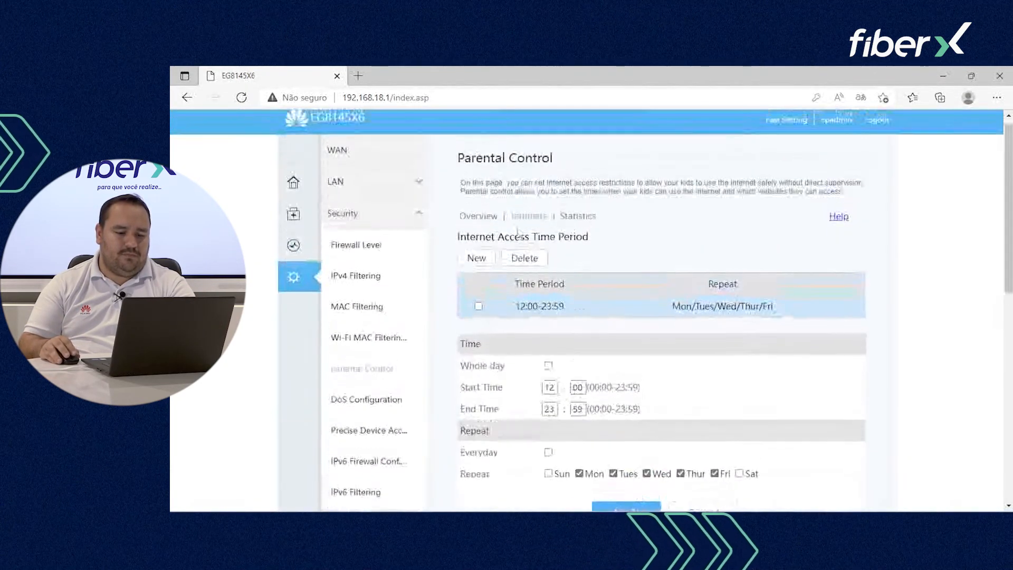
Step: Select the parental control template to show its details
{"action": "left_click", "coordinate": [526, 227]}
{"action": "scroll", "coordinate": [528, 238], "scroll_direction": "down", "scroll_amount": 1}
{"action": "scroll", "coordinate": [611, 278], "scroll_direction": "down", "scroll_amount": 3}
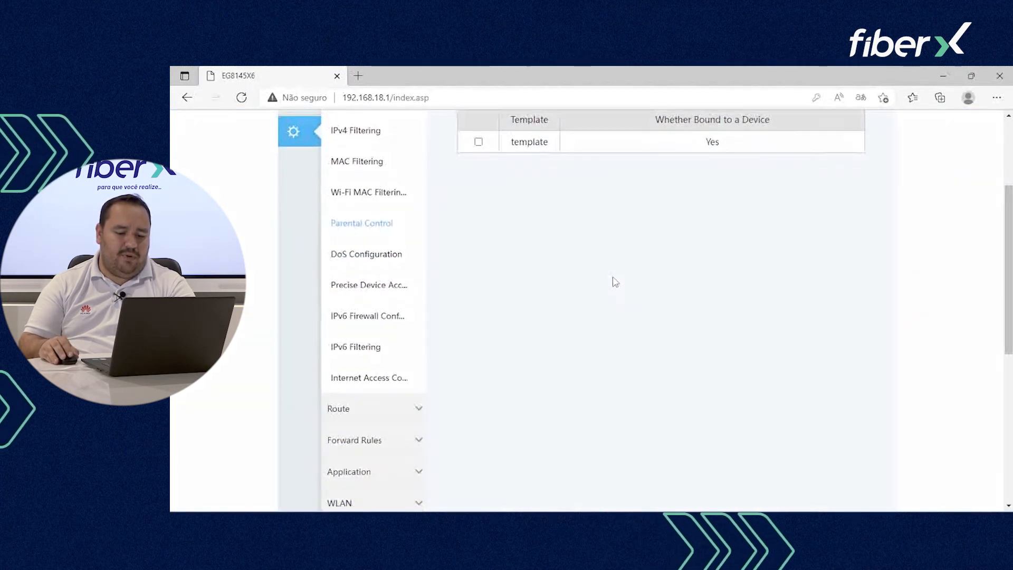
{"action": "scroll", "coordinate": [527, 238], "scroll_direction": "up", "scroll_amount": 1}
{"action": "left_click", "coordinate": [477, 201]}
{"action": "scroll", "coordinate": [527, 317], "scroll_direction": "down", "scroll_amount": 4}
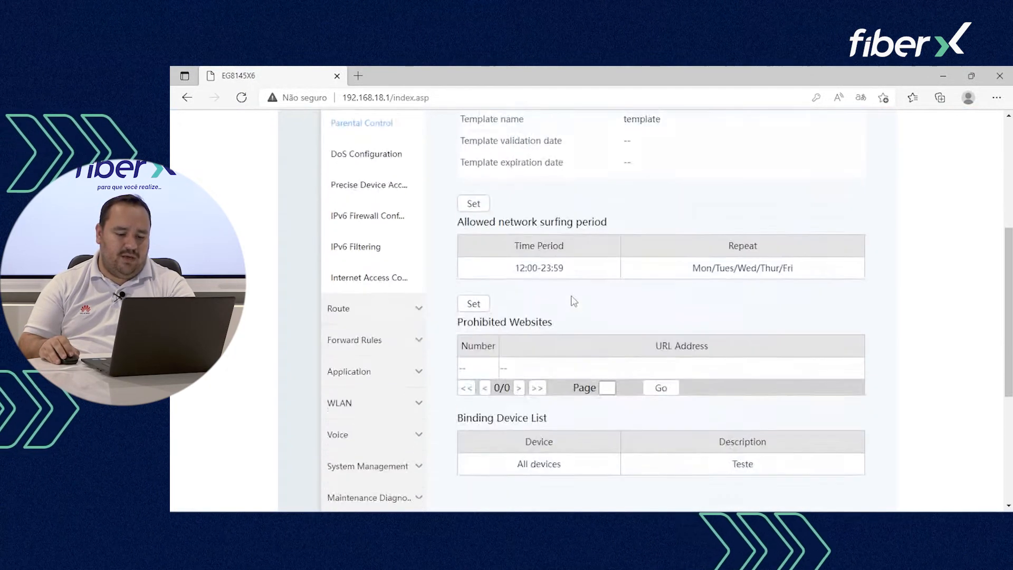
{"action": "scroll", "coordinate": [523, 324], "scroll_direction": "down", "scroll_amount": 1}
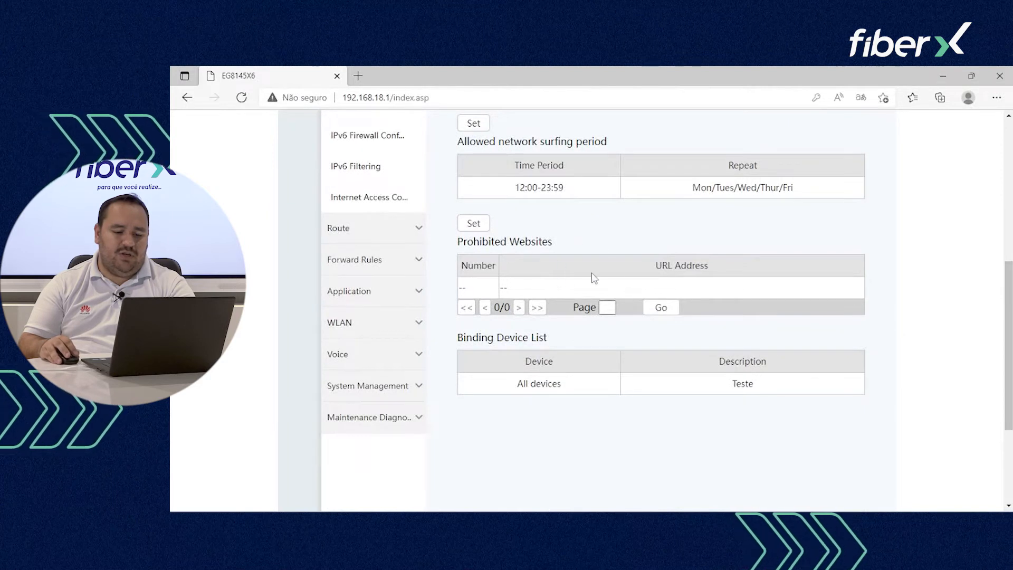
{"action": "left_click", "coordinate": [473, 223]}
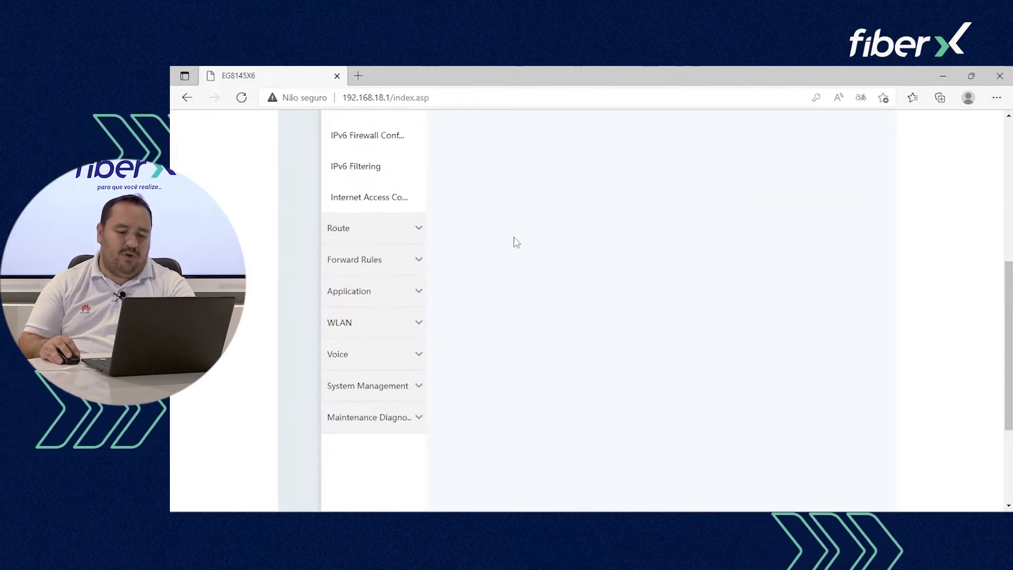
{"action": "scroll", "coordinate": [527, 241], "scroll_direction": "up", "scroll_amount": 3}
{"action": "scroll", "coordinate": [554, 237], "scroll_direction": "up", "scroll_amount": 1}
{"action": "scroll", "coordinate": [554, 221], "scroll_direction": "up", "scroll_amount": 1}
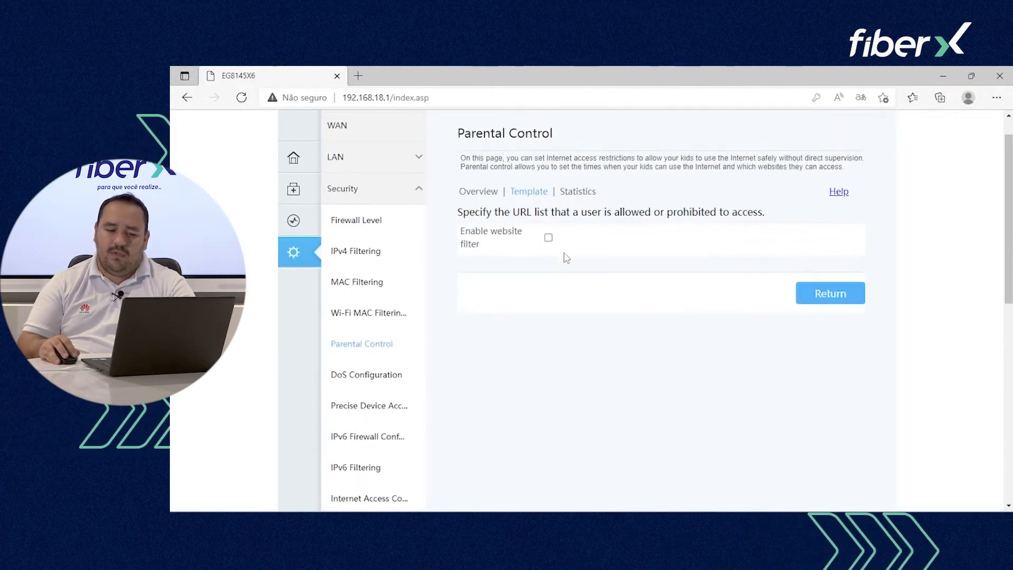
{"action": "left_click", "coordinate": [549, 239]}
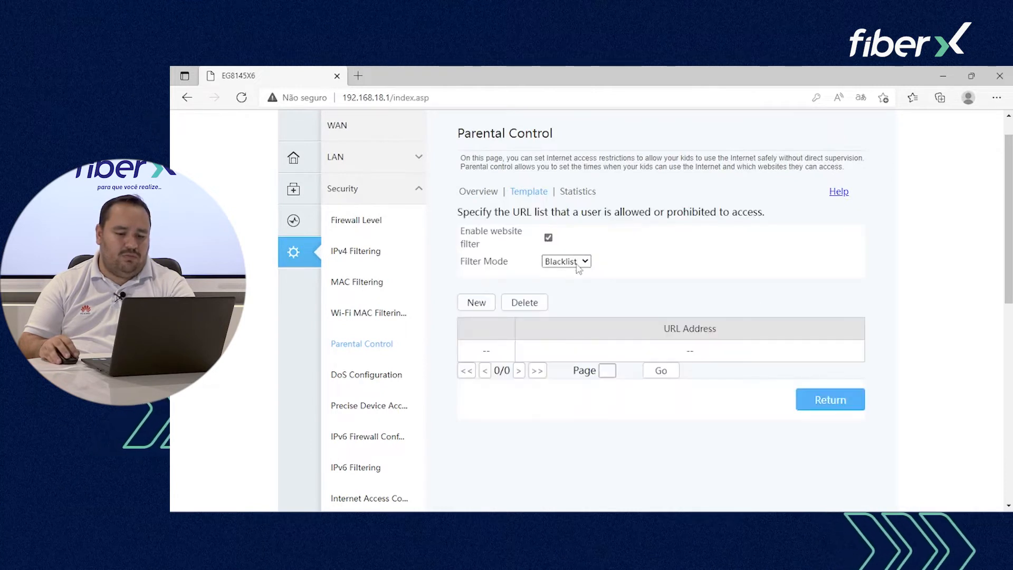
{"action": "left_click", "coordinate": [581, 262]}
{"action": "left_click", "coordinate": [579, 267]}
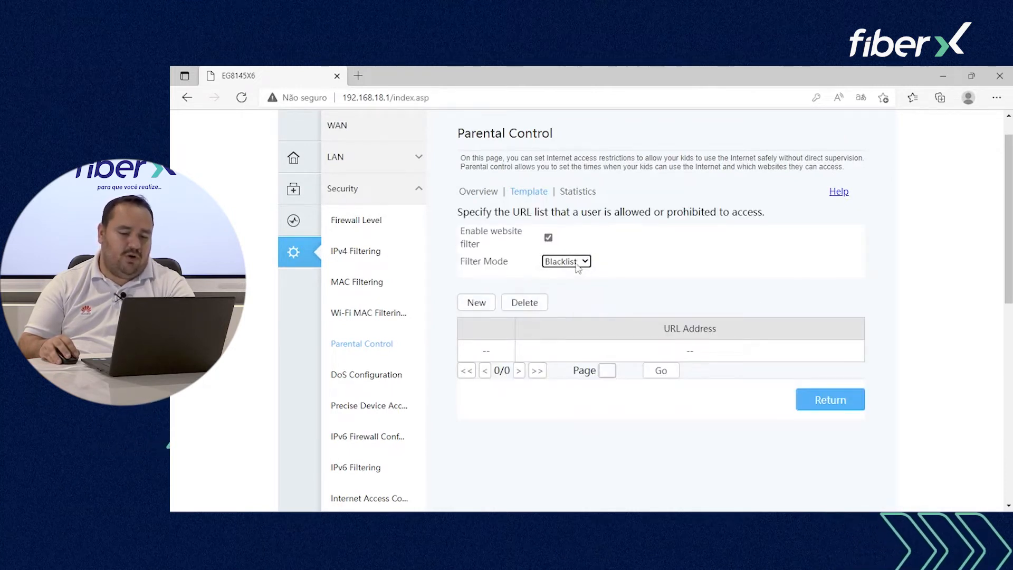
{"action": "left_click", "coordinate": [477, 304]}
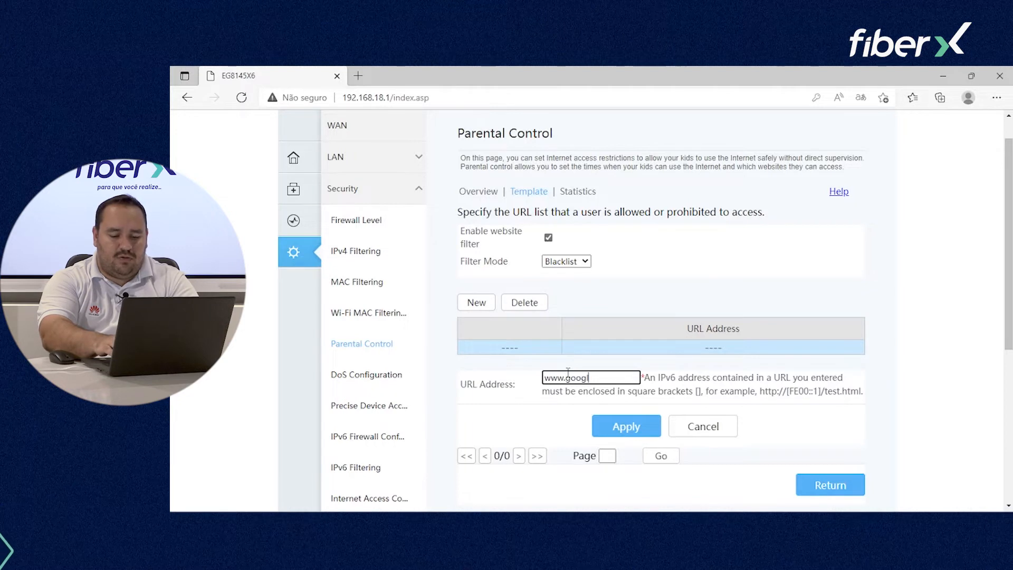
{"action": "left_click", "coordinate": [628, 425]}
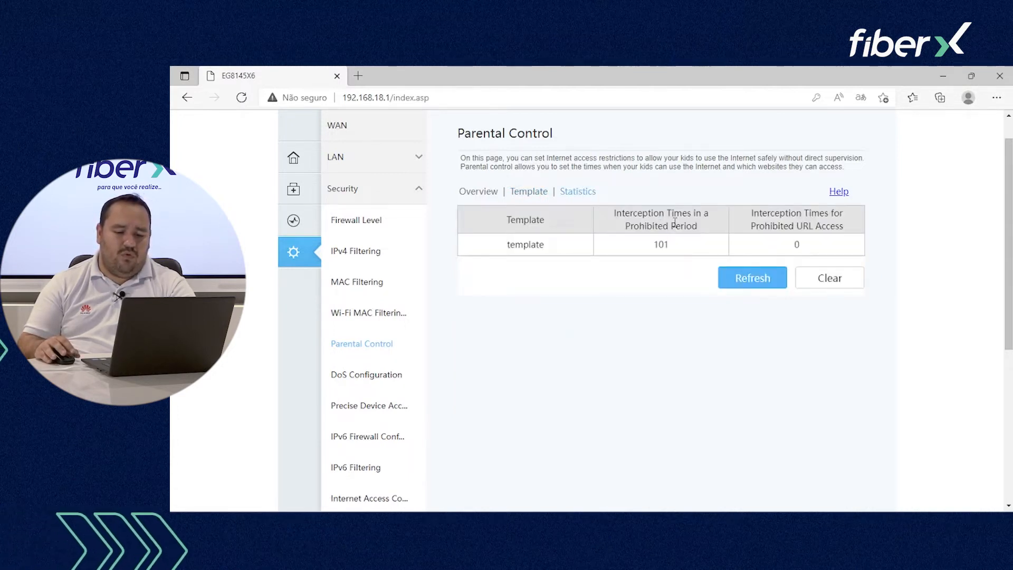
{"action": "scroll", "coordinate": [581, 258], "scroll_direction": "up", "scroll_amount": 1}
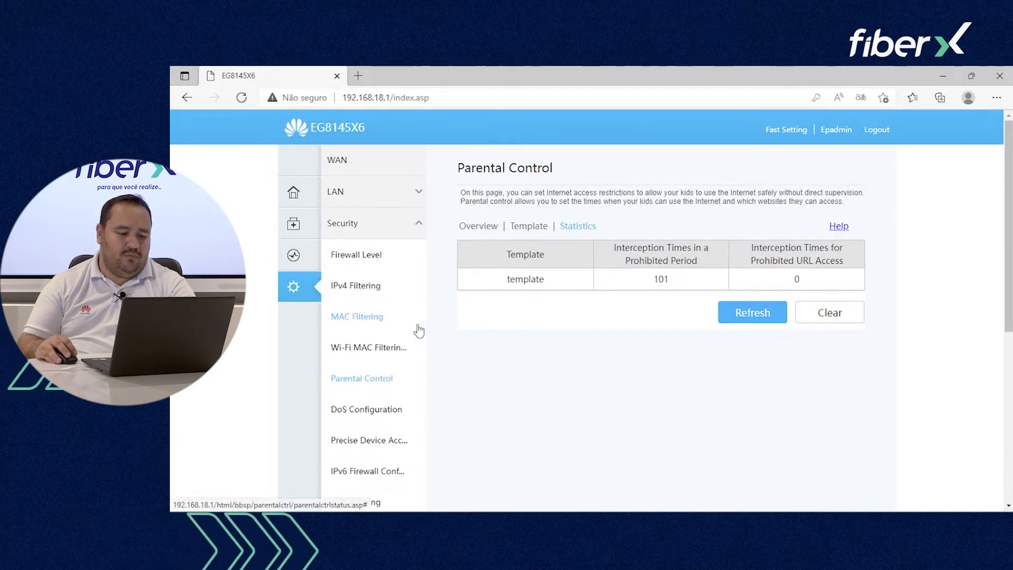
Step: Visit DoS Configuration, then the Precise Device Access Control page with no rules
{"action": "left_click", "coordinate": [366, 412]}
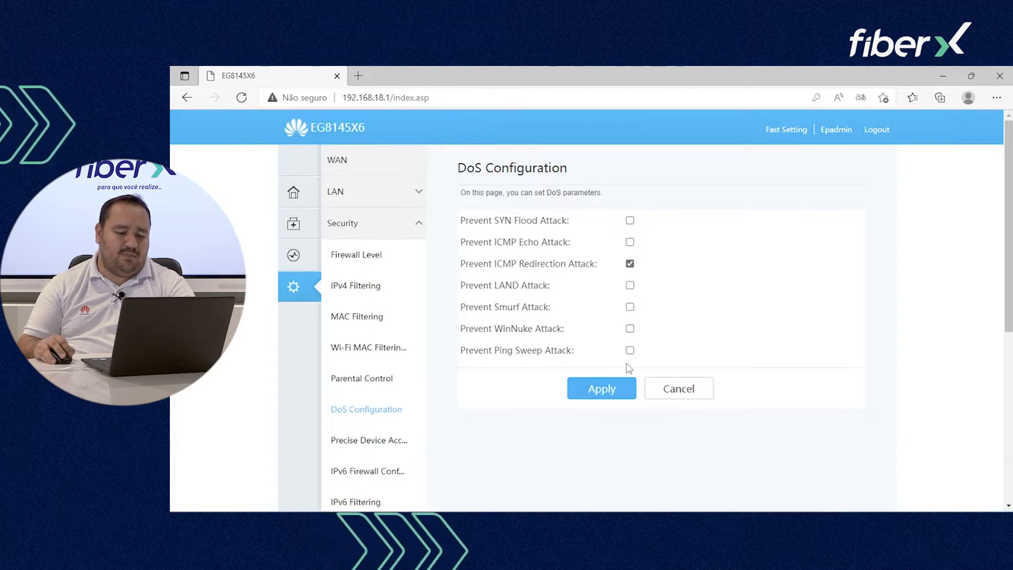
{"action": "left_click", "coordinate": [363, 446]}
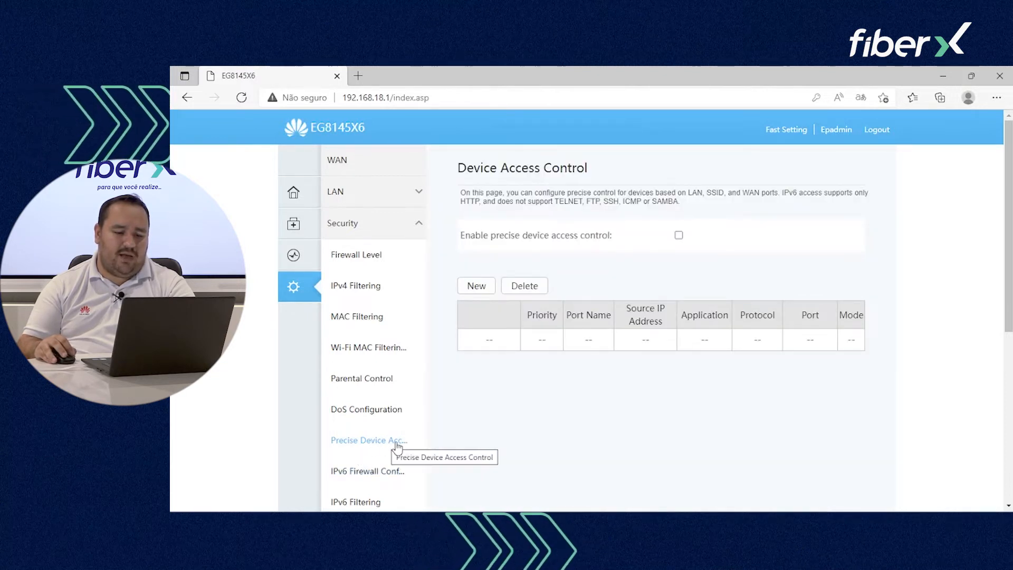
Step: Enable precise device access control and add a permit rule for HTTP on all WAN ports
{"action": "left_click", "coordinate": [679, 235]}
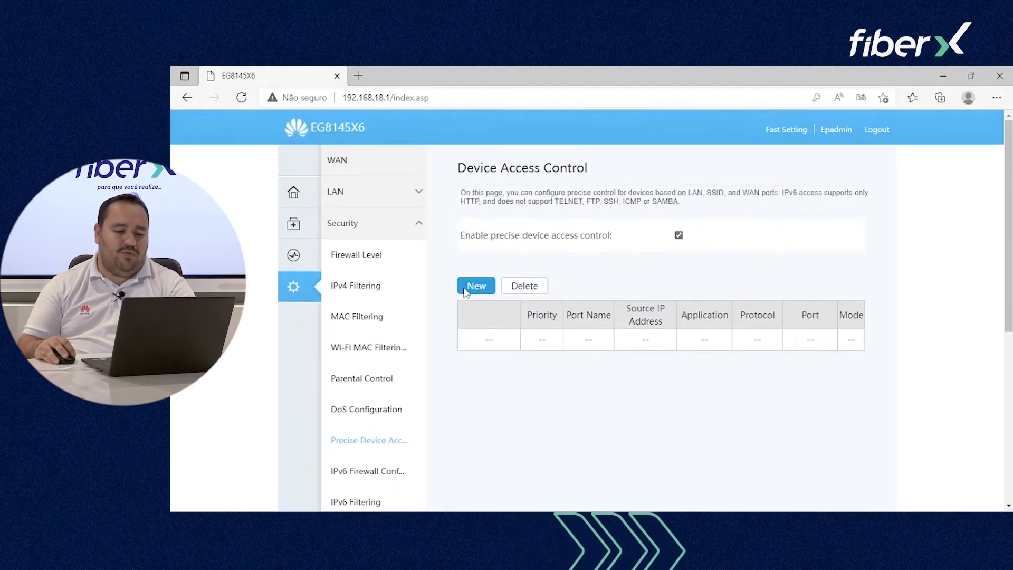
{"action": "left_click", "coordinate": [475, 285]}
{"action": "scroll", "coordinate": [601, 306], "scroll_direction": "down", "scroll_amount": 2}
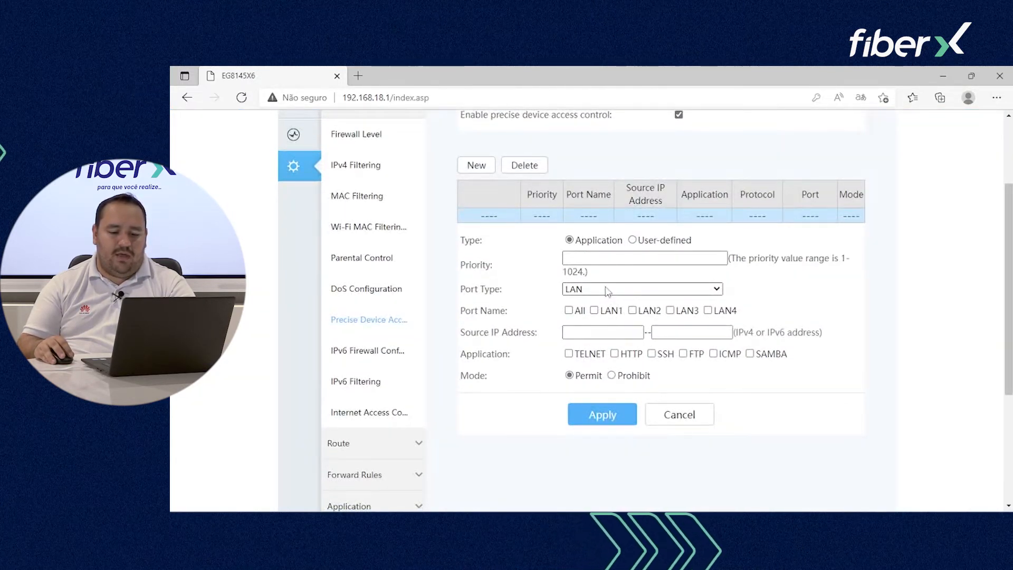
{"action": "left_click", "coordinate": [607, 291]}
{"action": "left_click", "coordinate": [600, 324]}
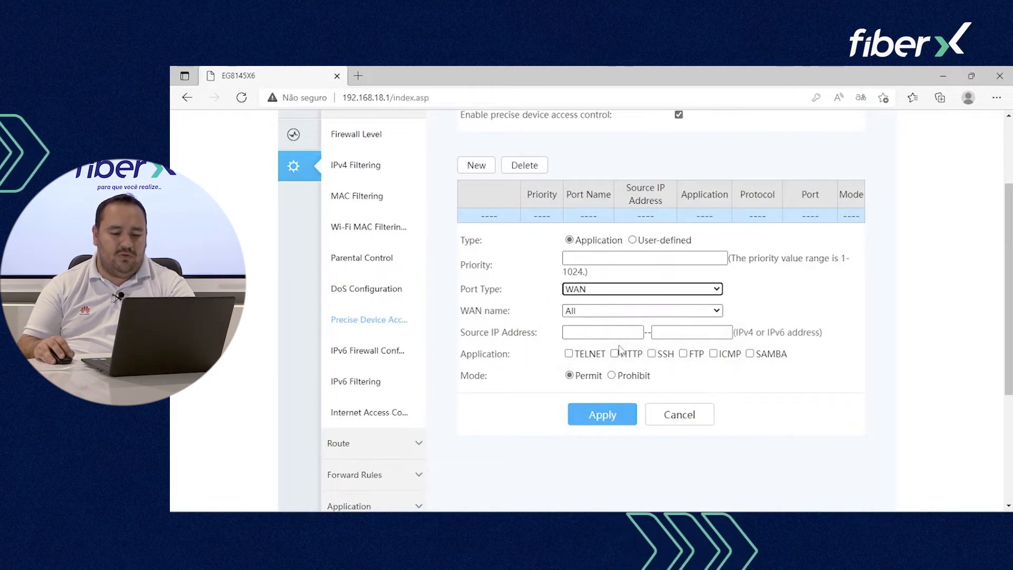
{"action": "left_click", "coordinate": [615, 353]}
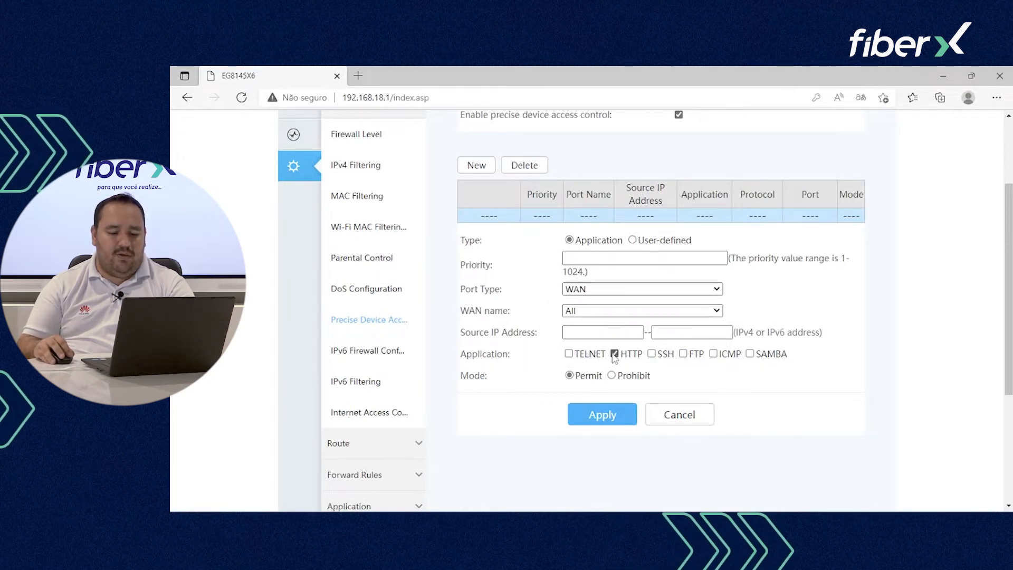
{"action": "left_click", "coordinate": [599, 260]}
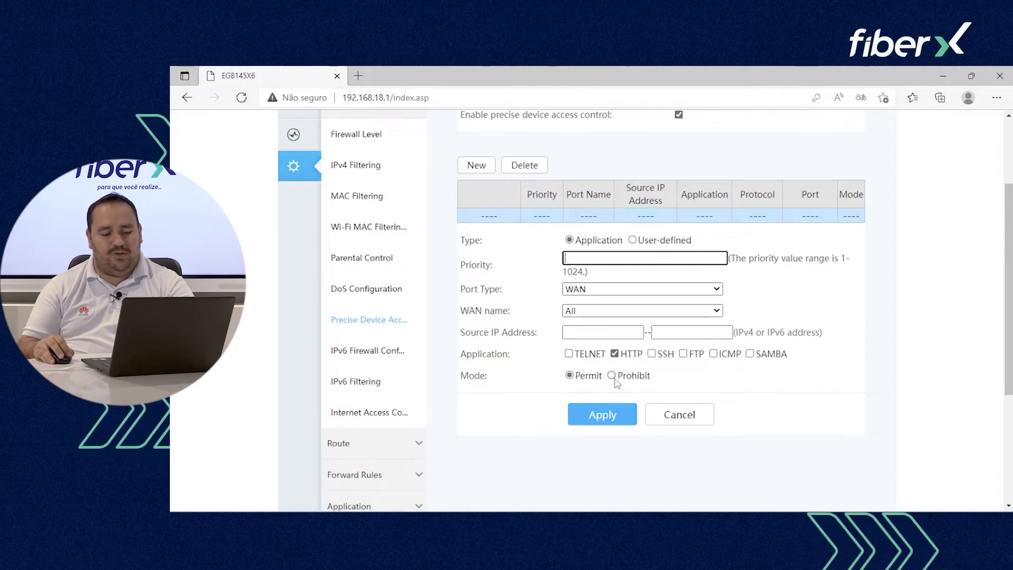
{"action": "left_click", "coordinate": [602, 414]}
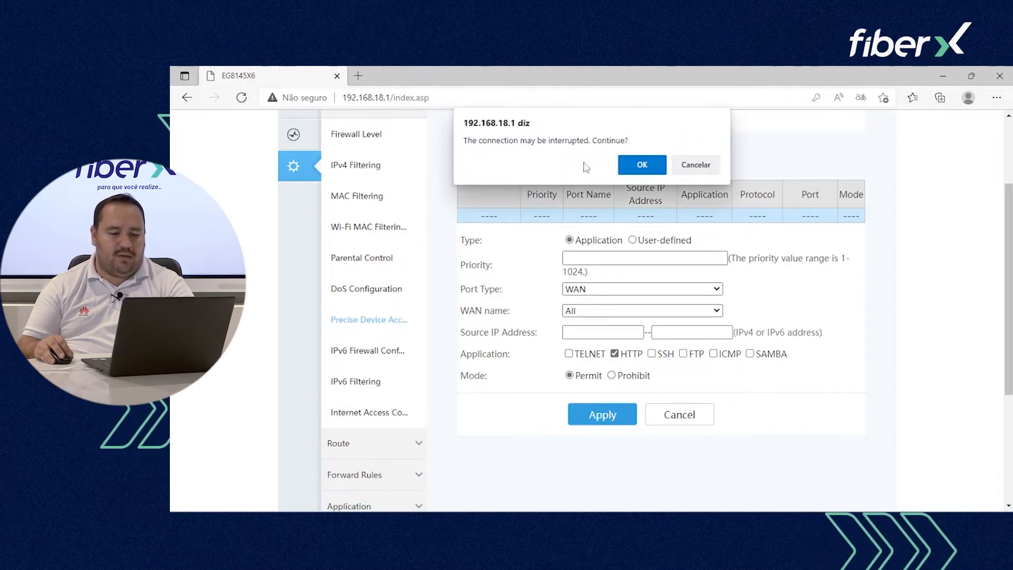
{"action": "left_click", "coordinate": [633, 165]}
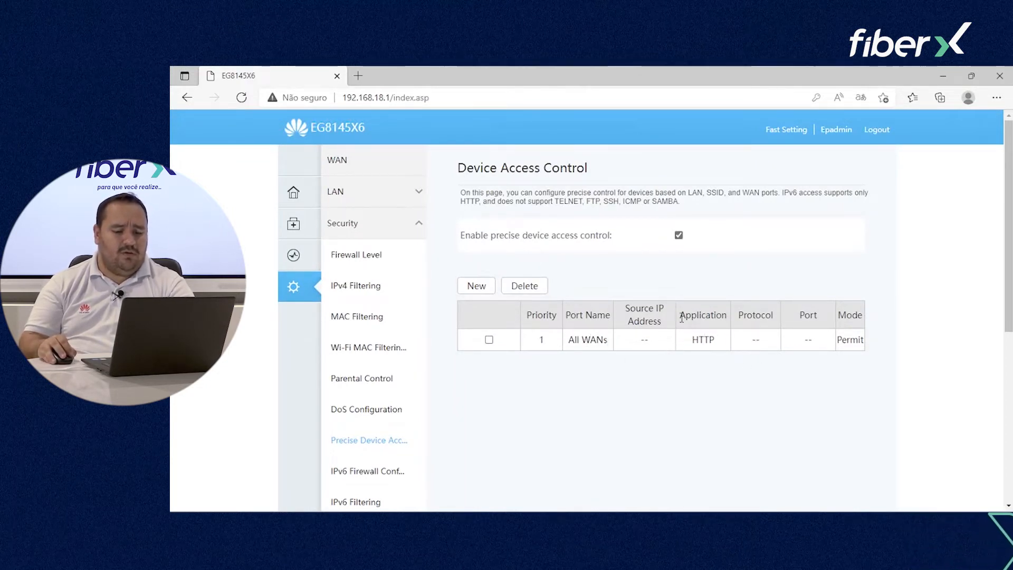
Step: Add a second rule permitting TELNET and SSH on all LAN ports
{"action": "left_click", "coordinate": [477, 286]}
{"action": "scroll", "coordinate": [629, 465], "scroll_direction": "down", "scroll_amount": 3}
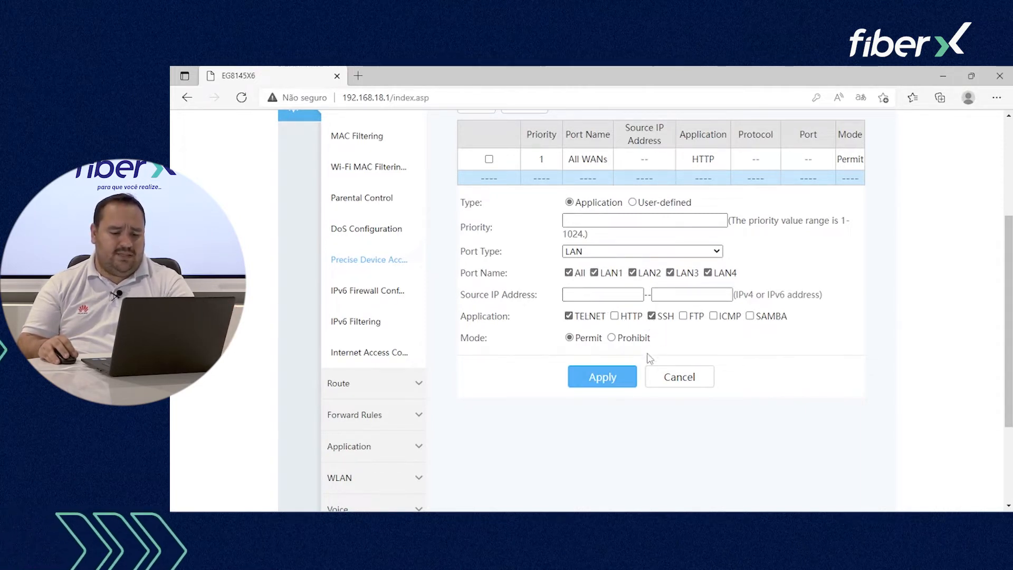
{"action": "left_click", "coordinate": [612, 381]}
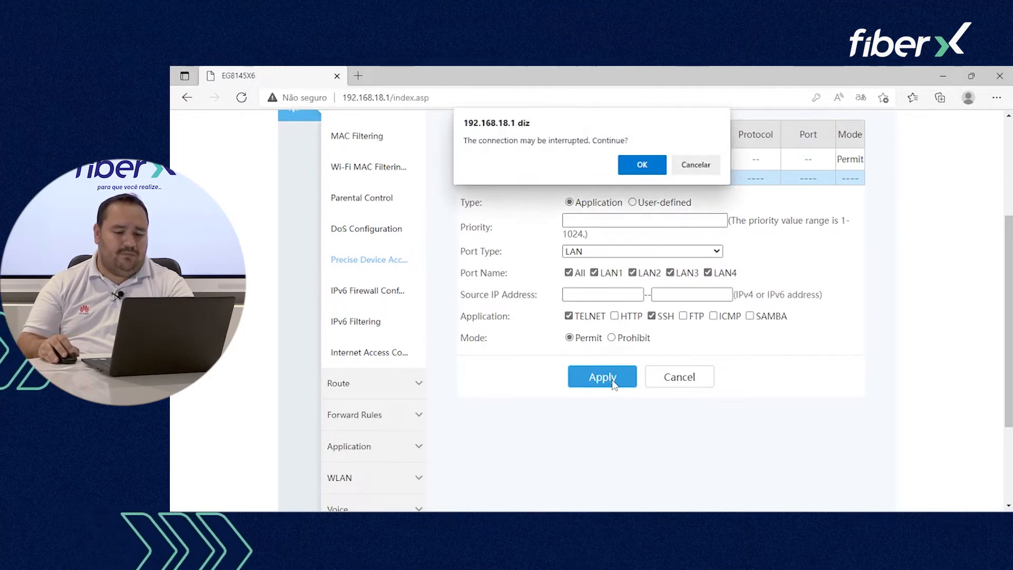
{"action": "left_click", "coordinate": [642, 165]}
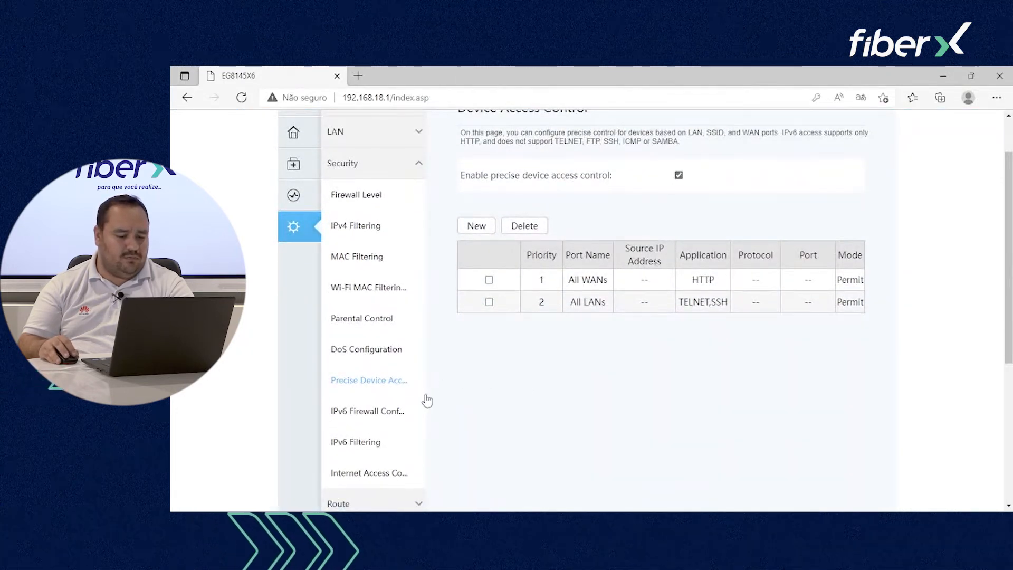
Step: Browse IPv6 Firewall and IPv6 Filtering, leaving Blacklist mode, then reach Internet Access Control, set Off
{"action": "left_click", "coordinate": [364, 412]}
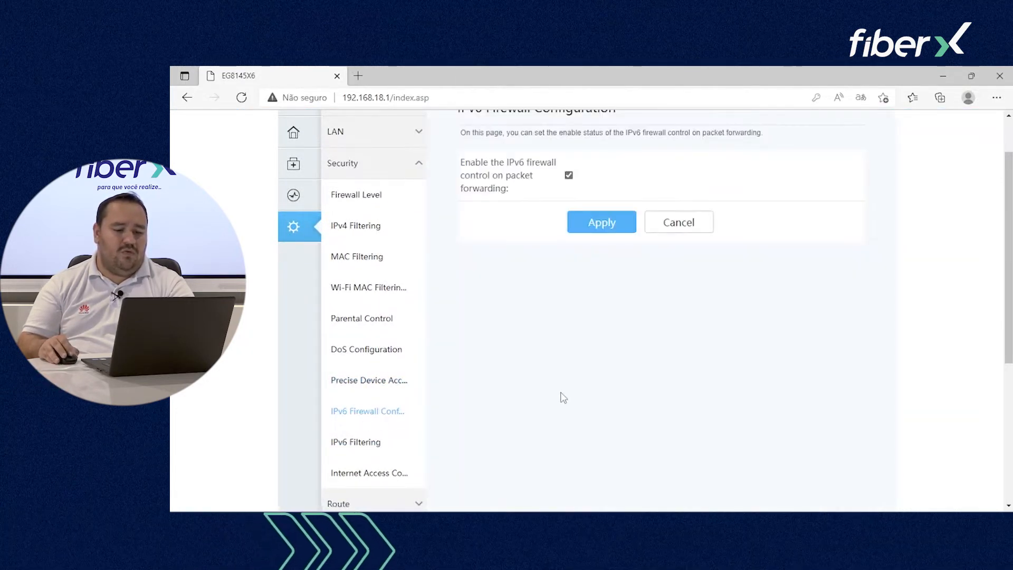
{"action": "scroll", "coordinate": [533, 364], "scroll_direction": "up", "scroll_amount": 2}
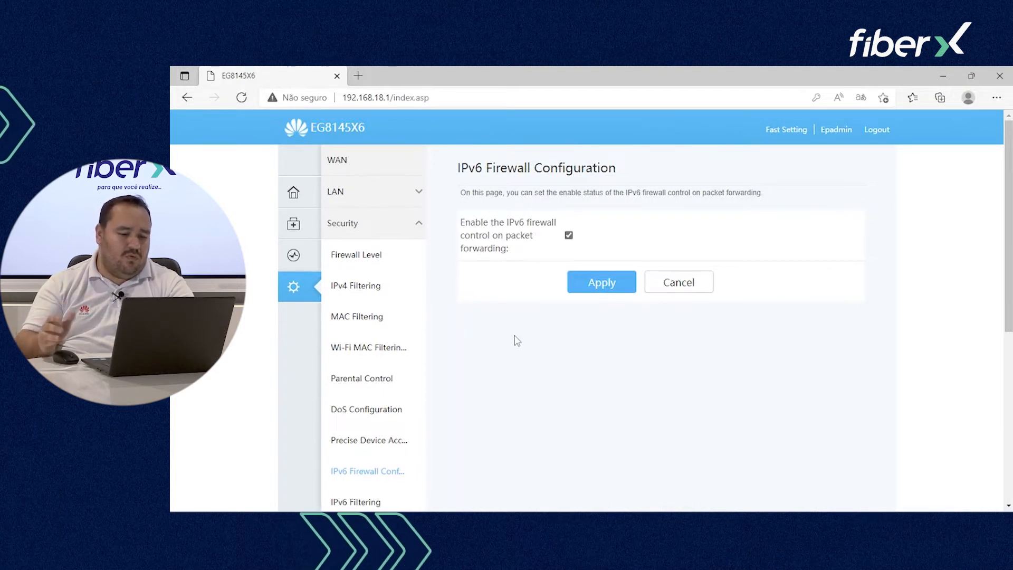
{"action": "scroll", "coordinate": [507, 344], "scroll_direction": "down", "scroll_amount": 2}
{"action": "left_click", "coordinate": [364, 384]}
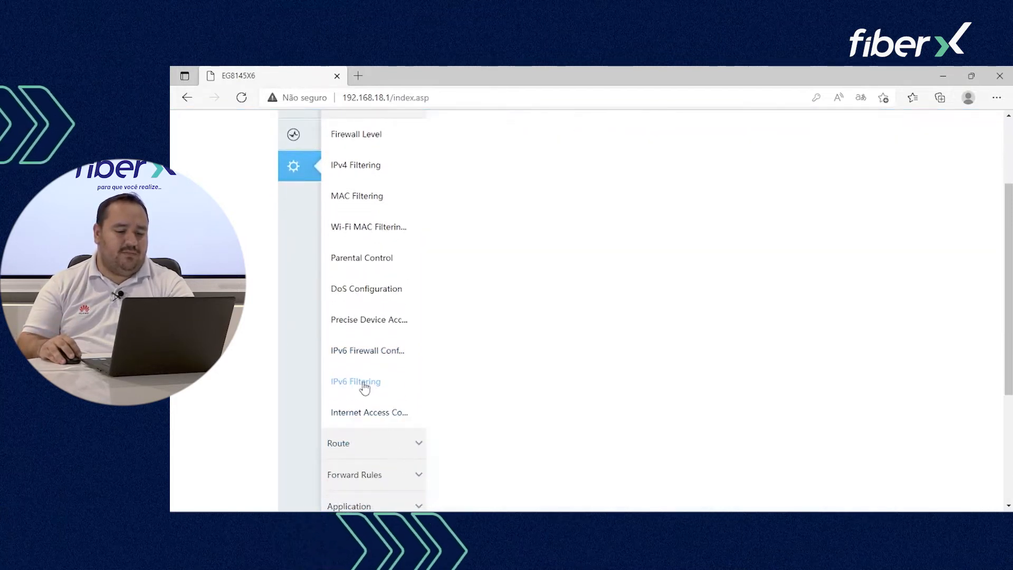
{"action": "scroll", "coordinate": [528, 404], "scroll_direction": "up", "scroll_amount": 2}
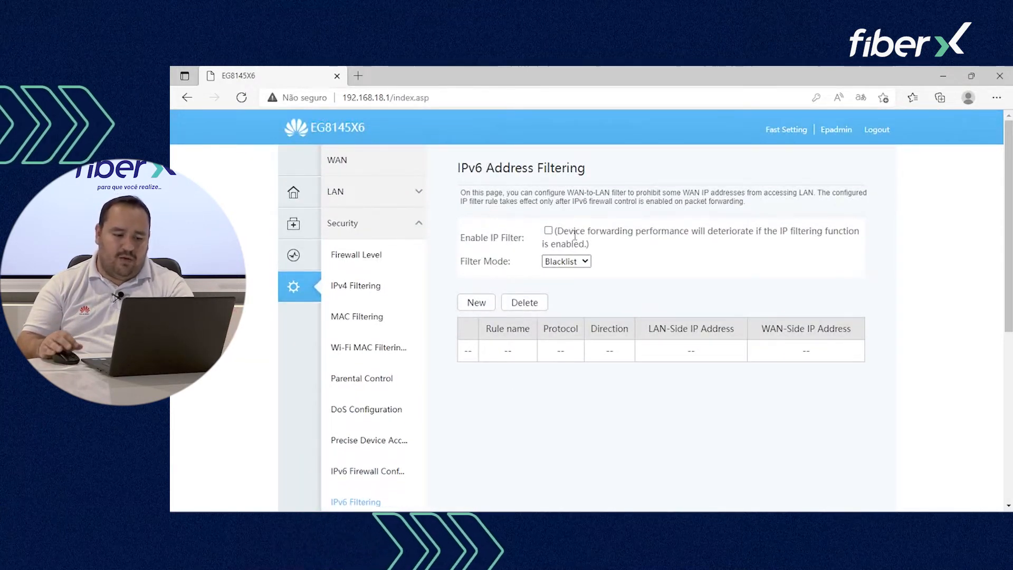
{"action": "scroll", "coordinate": [575, 236], "scroll_direction": "down", "scroll_amount": 1}
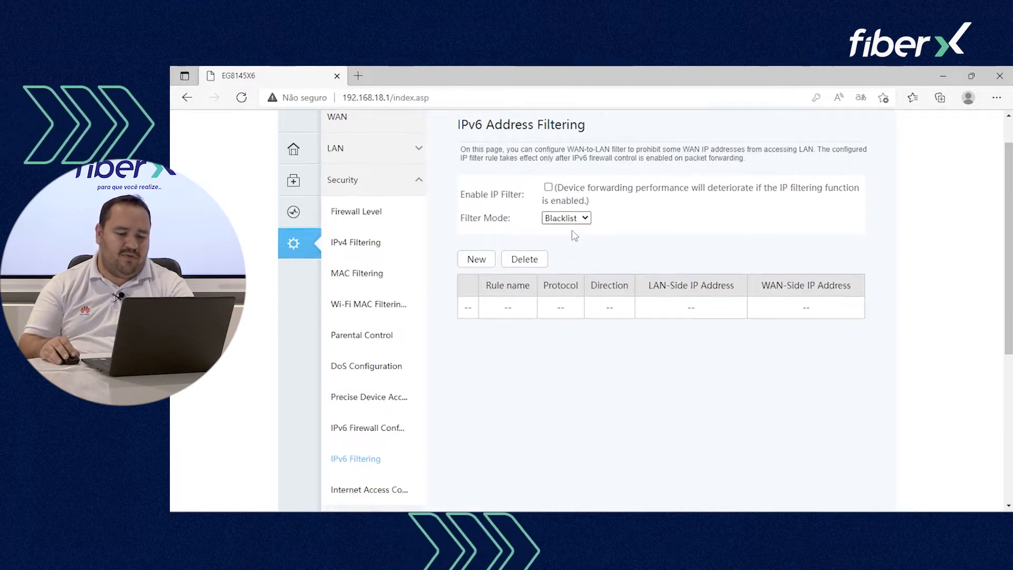
{"action": "left_click", "coordinate": [578, 203]}
{"action": "left_click", "coordinate": [581, 205]}
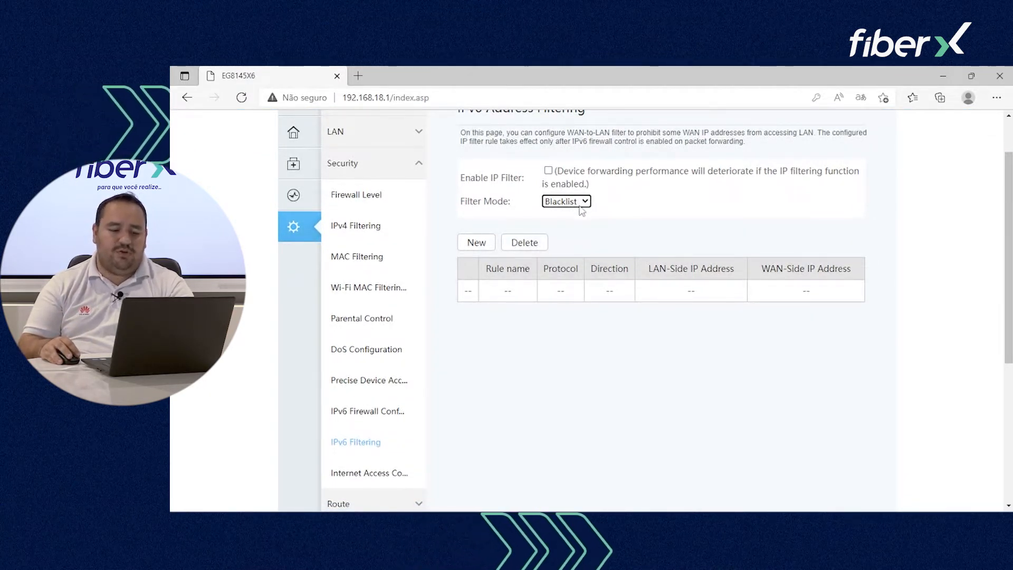
{"action": "scroll", "coordinate": [554, 253], "scroll_direction": "down", "scroll_amount": 3}
{"action": "left_click", "coordinate": [369, 352]}
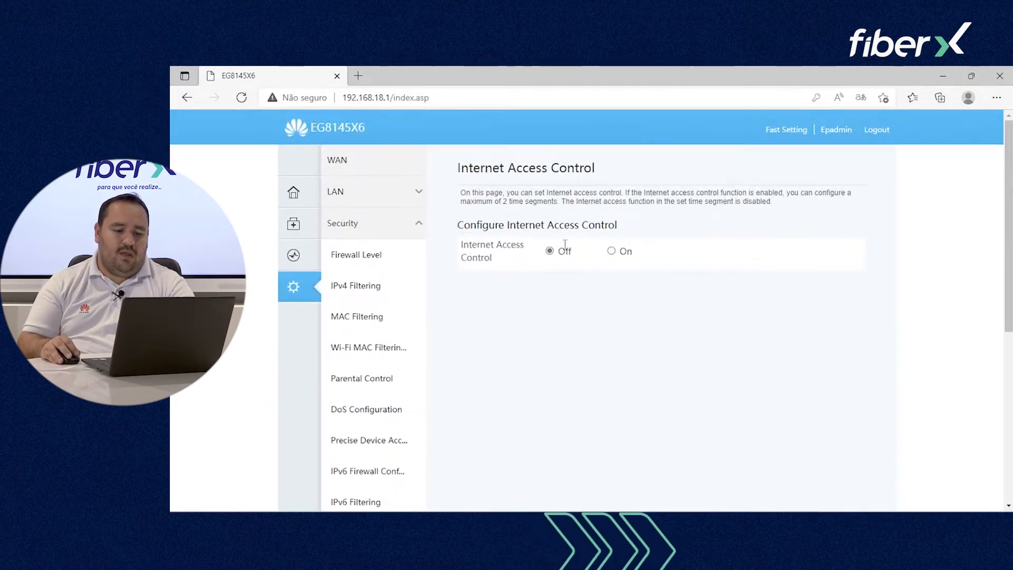
Step: Switch Internet Access Control On, add an empty time segment, and expand Route
{"action": "left_click", "coordinate": [611, 251]}
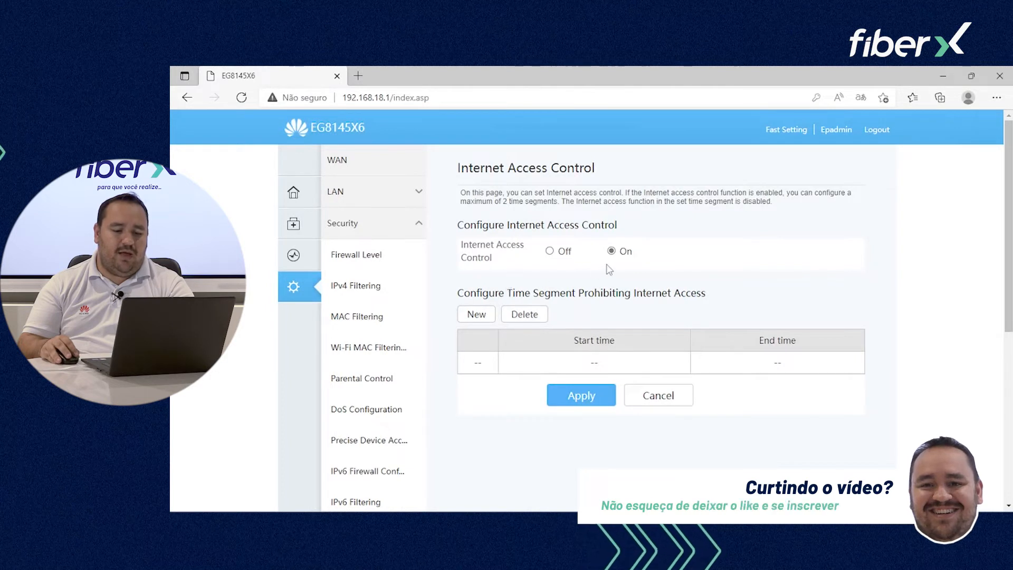
{"action": "left_click", "coordinate": [476, 314]}
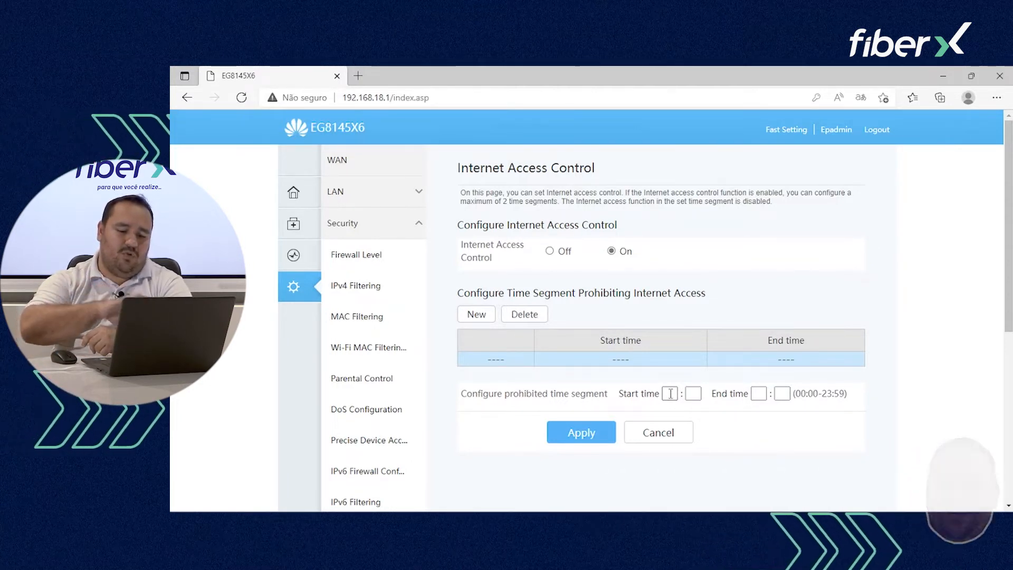
{"action": "scroll", "coordinate": [642, 382], "scroll_direction": "down", "scroll_amount": 3}
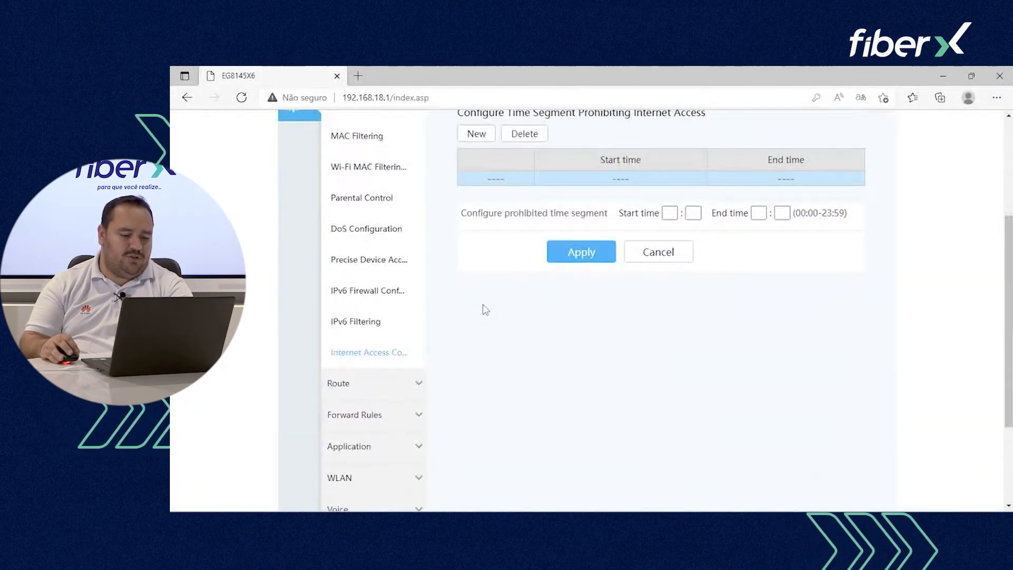
{"action": "scroll", "coordinate": [475, 349], "scroll_direction": "up", "scroll_amount": 1}
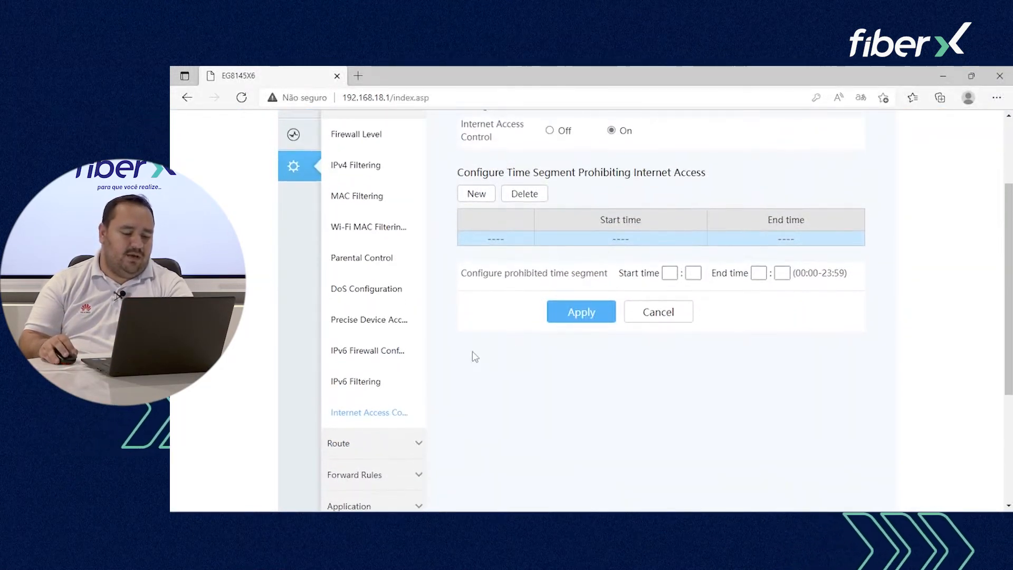
{"action": "left_click", "coordinate": [385, 438]}
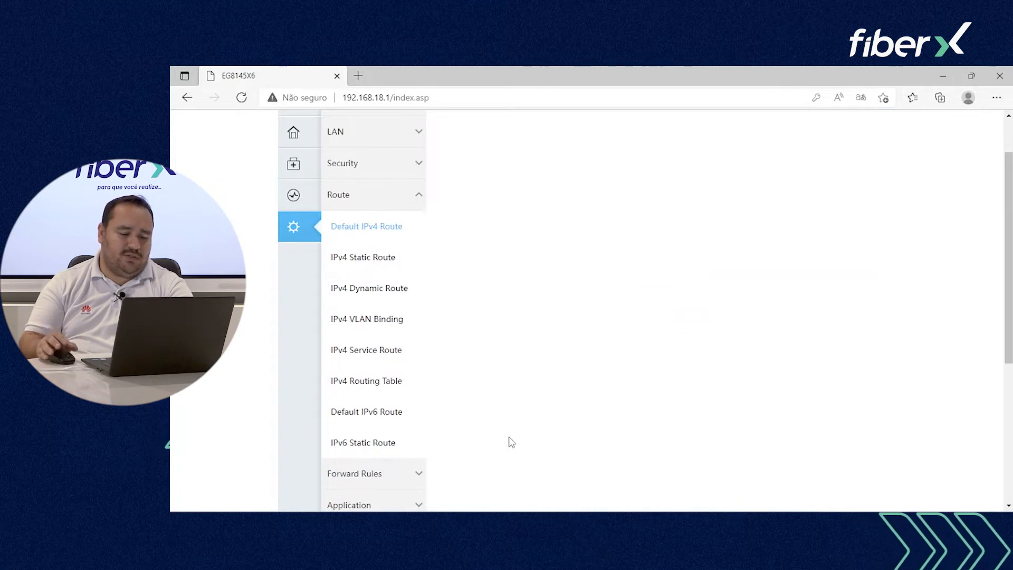
Step: Set the default IPv4 route to WAN 1_TR069_INTERNET_R_VID_100 and apply it
{"action": "left_click", "coordinate": [624, 253]}
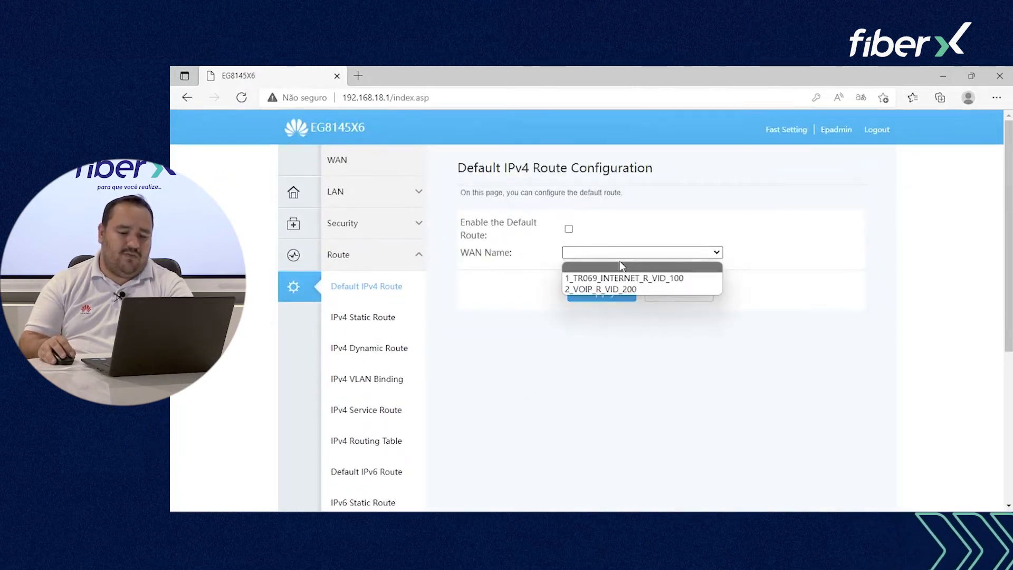
{"action": "left_click", "coordinate": [592, 278]}
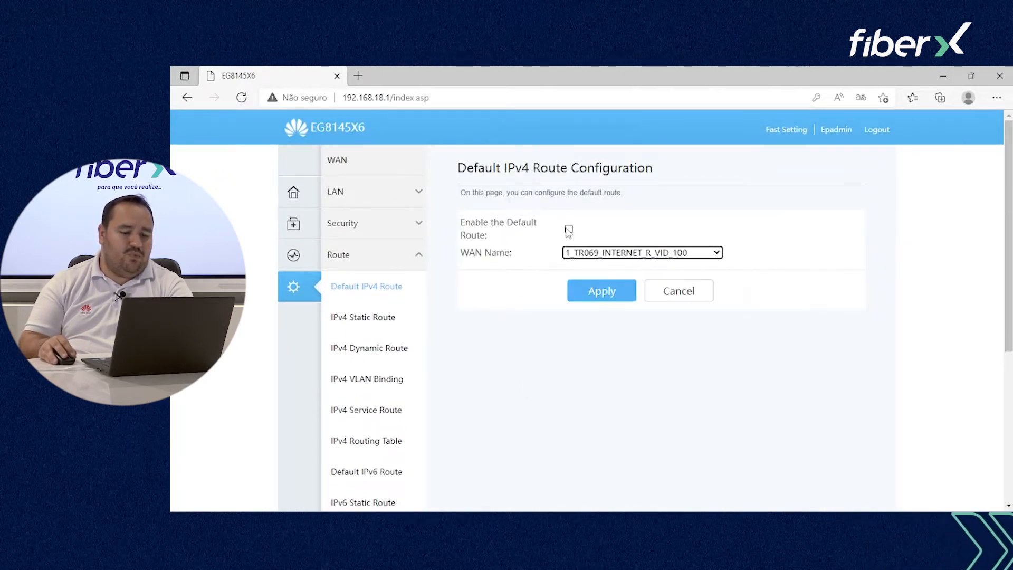
{"action": "left_click", "coordinate": [610, 290]}
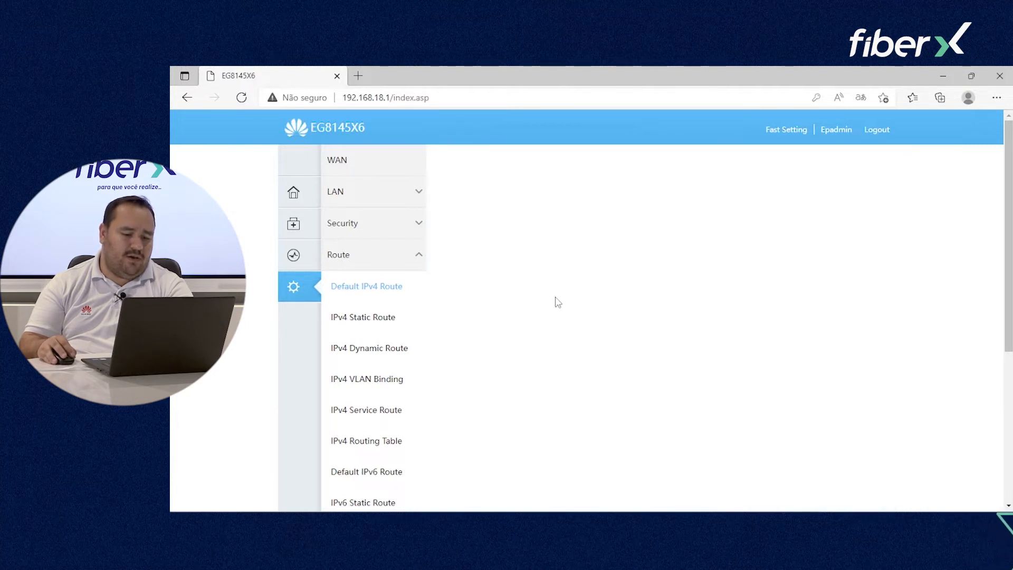
Step: Browse IPv4 static, dynamic, routing table and IPv6 static route pages, ending on DMZ
{"action": "left_click", "coordinate": [361, 317]}
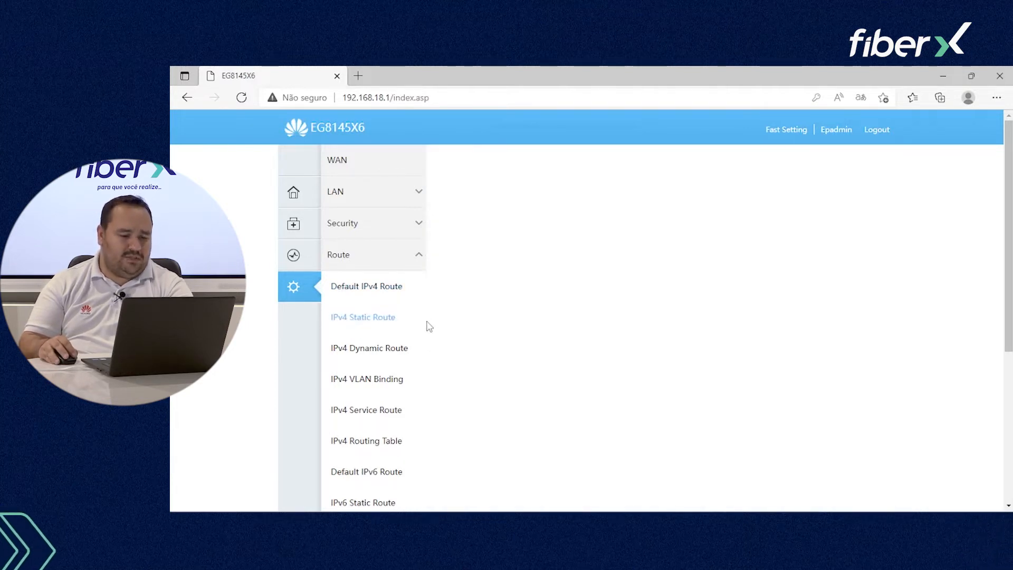
{"action": "left_click", "coordinate": [390, 353]}
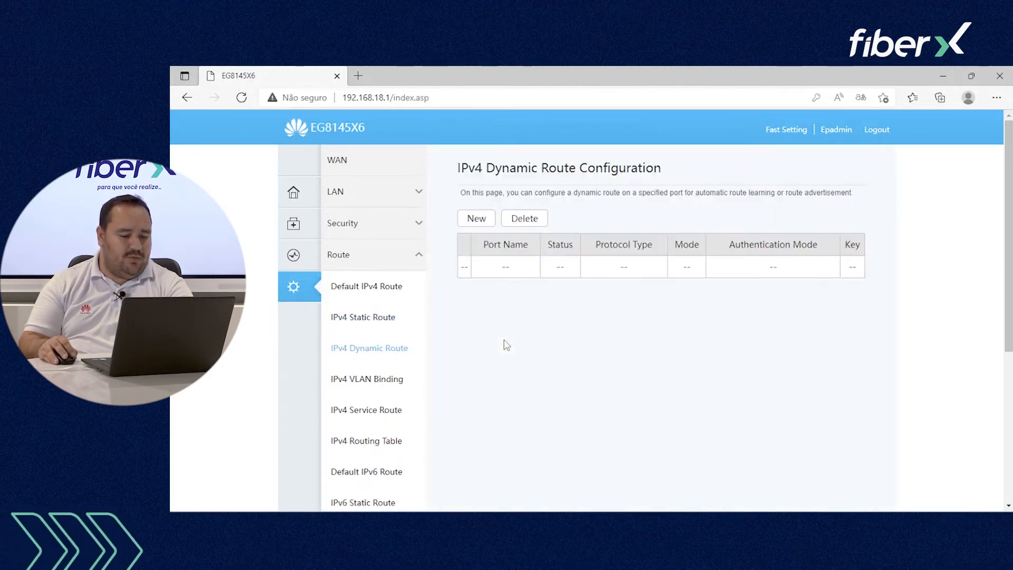
{"action": "scroll", "coordinate": [391, 371], "scroll_direction": "down", "scroll_amount": 1}
{"action": "left_click", "coordinate": [382, 390]}
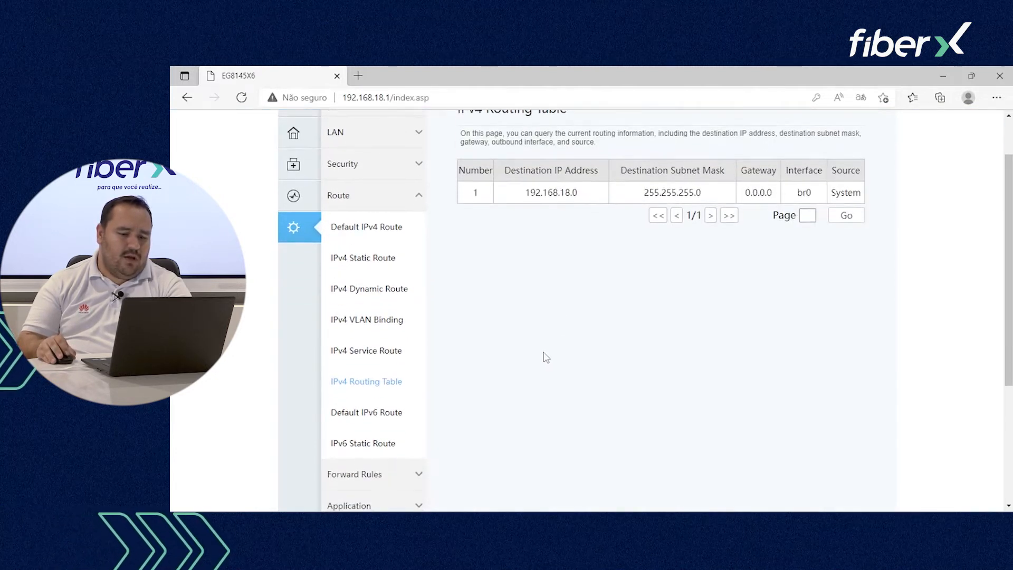
{"action": "left_click", "coordinate": [381, 417]}
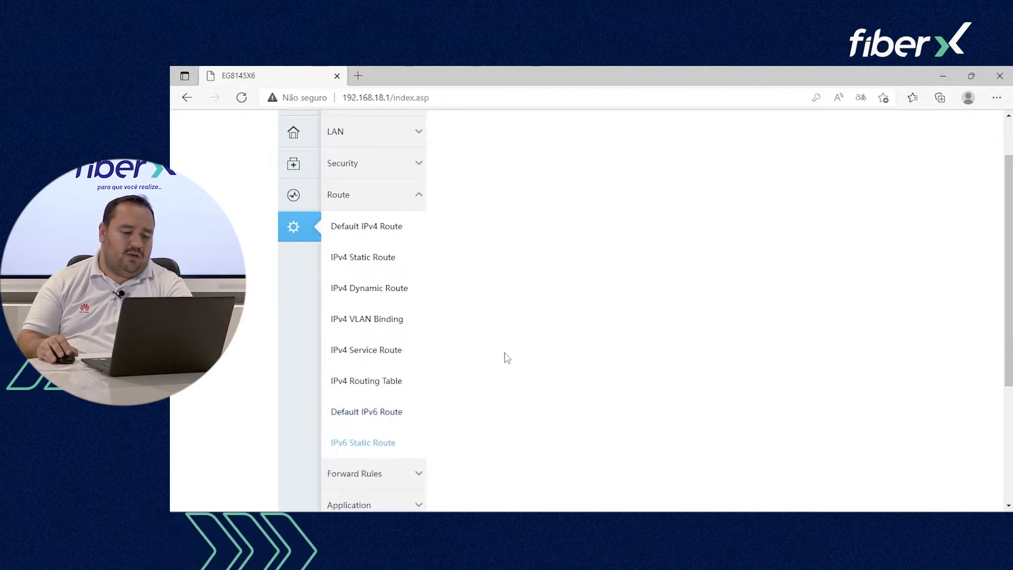
{"action": "scroll", "coordinate": [504, 358], "scroll_direction": "down", "scroll_amount": 5}
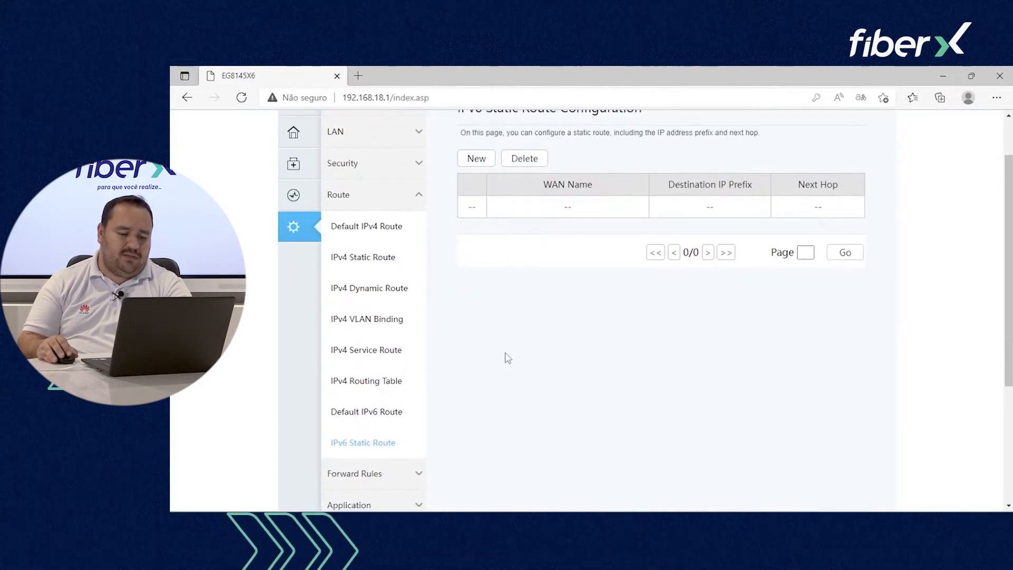
{"action": "left_click", "coordinate": [389, 296]}
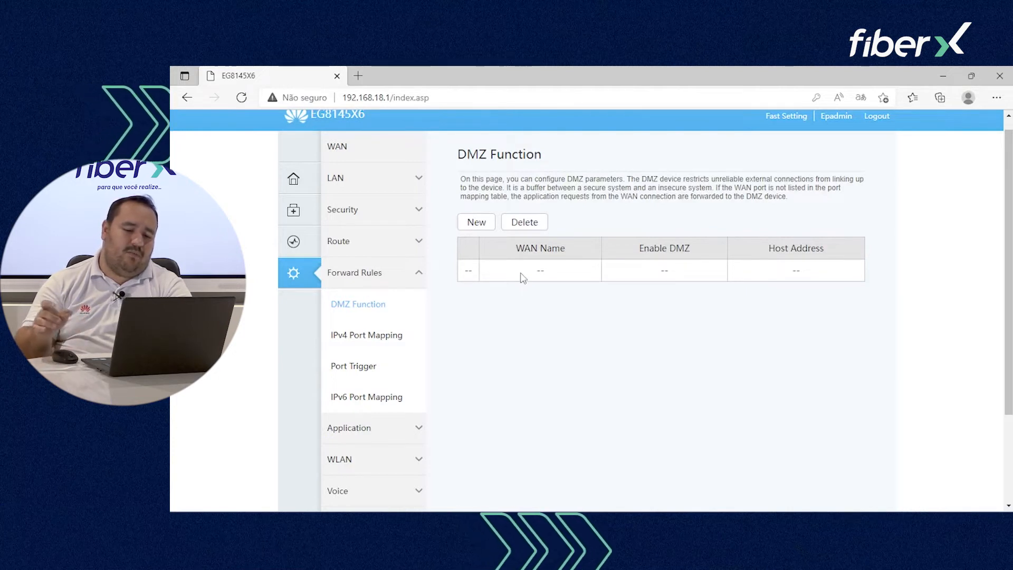
Step: Browse IPv4 Port Mapping and Port Trigger, ending on the USB Application FTP configuration page
{"action": "left_click", "coordinate": [384, 341]}
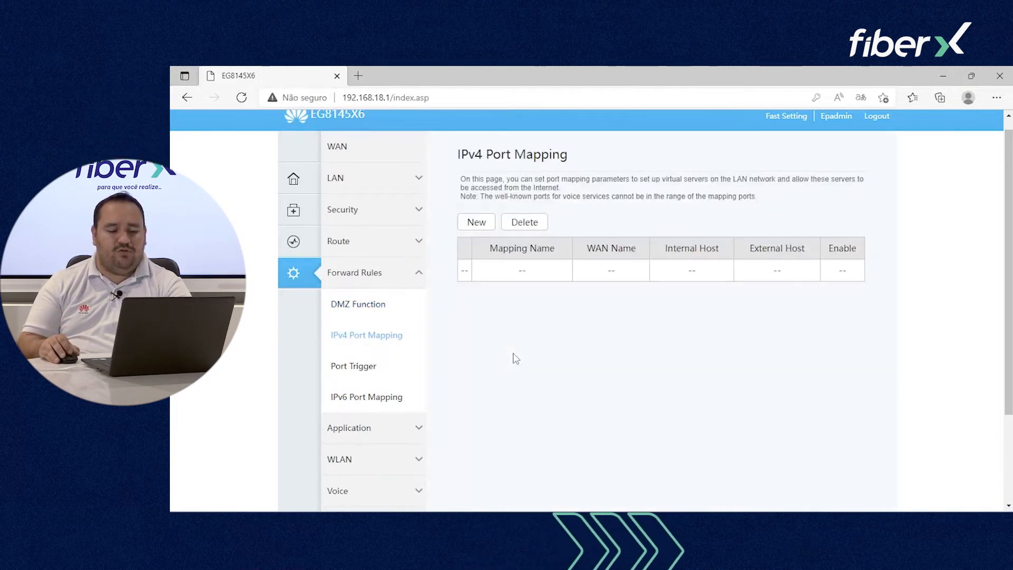
{"action": "scroll", "coordinate": [516, 358], "scroll_direction": "up", "scroll_amount": 1}
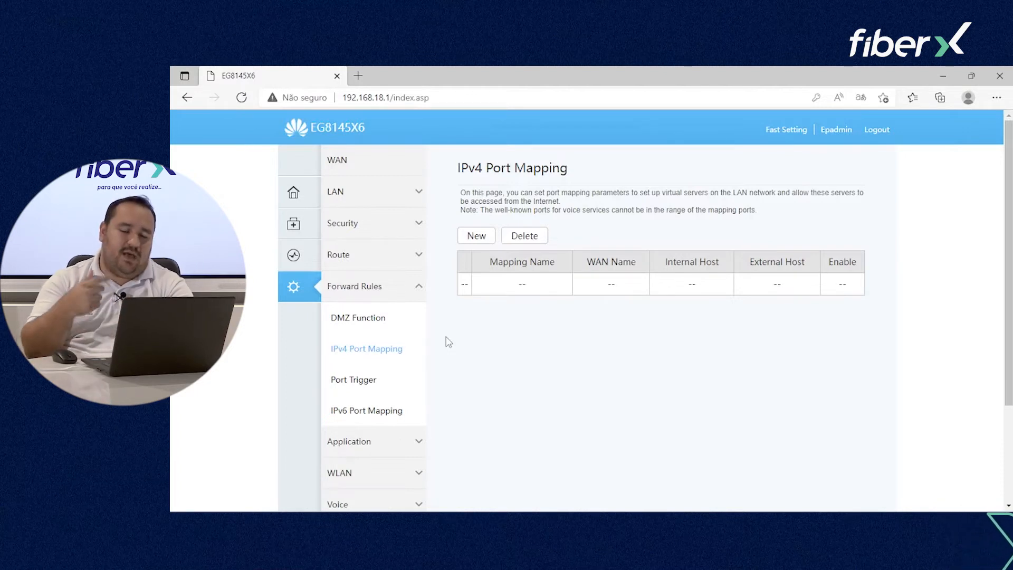
{"action": "left_click", "coordinate": [396, 388]}
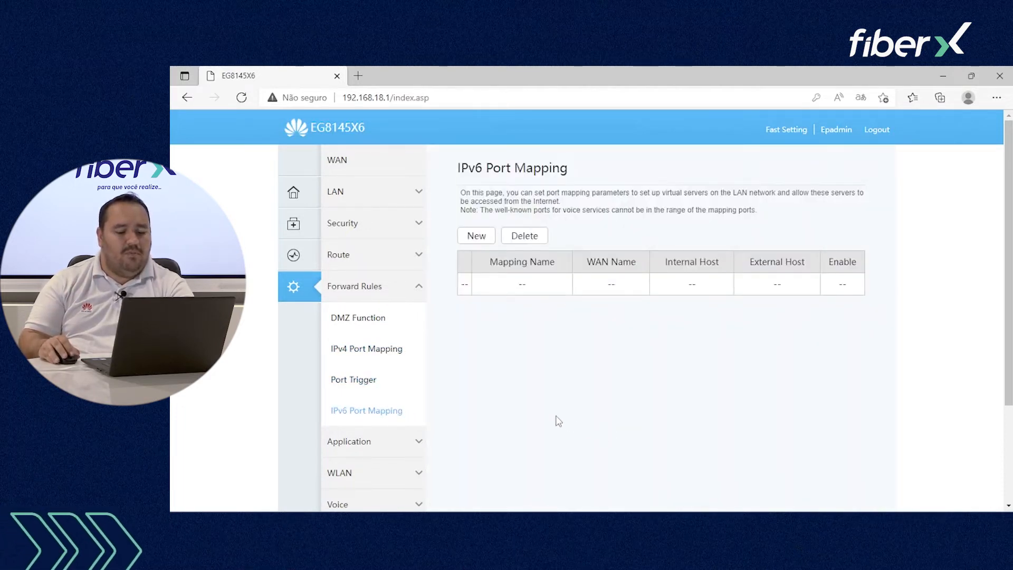
{"action": "scroll", "coordinate": [526, 405], "scroll_direction": "down", "scroll_amount": 2}
{"action": "left_click", "coordinate": [425, 388]}
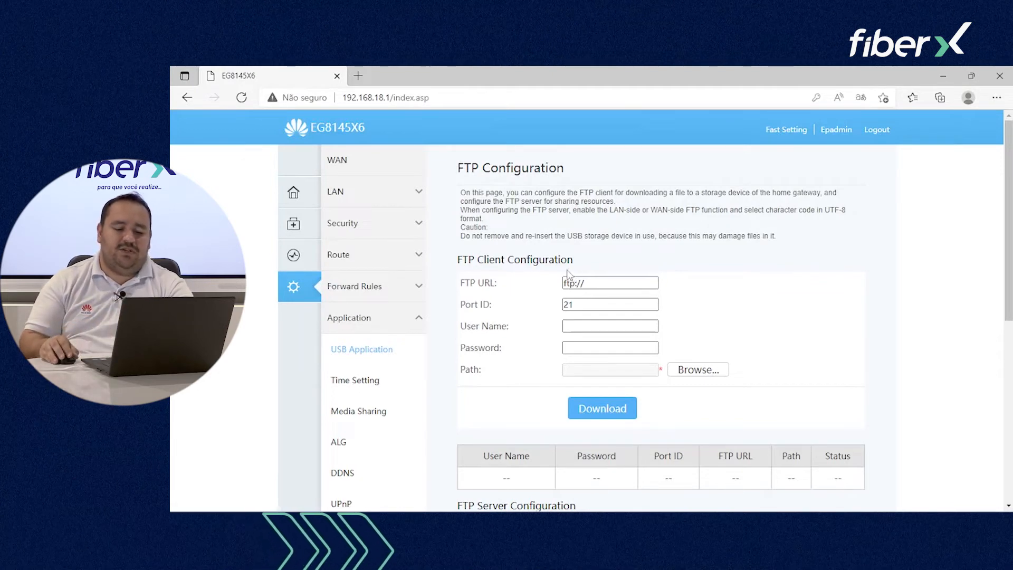
Step: In Time Setting, enable automatic network time sync and change the period from 86400 to 30
{"action": "scroll", "coordinate": [568, 273], "scroll_direction": "down", "scroll_amount": 2}
{"action": "left_click", "coordinate": [369, 259]}
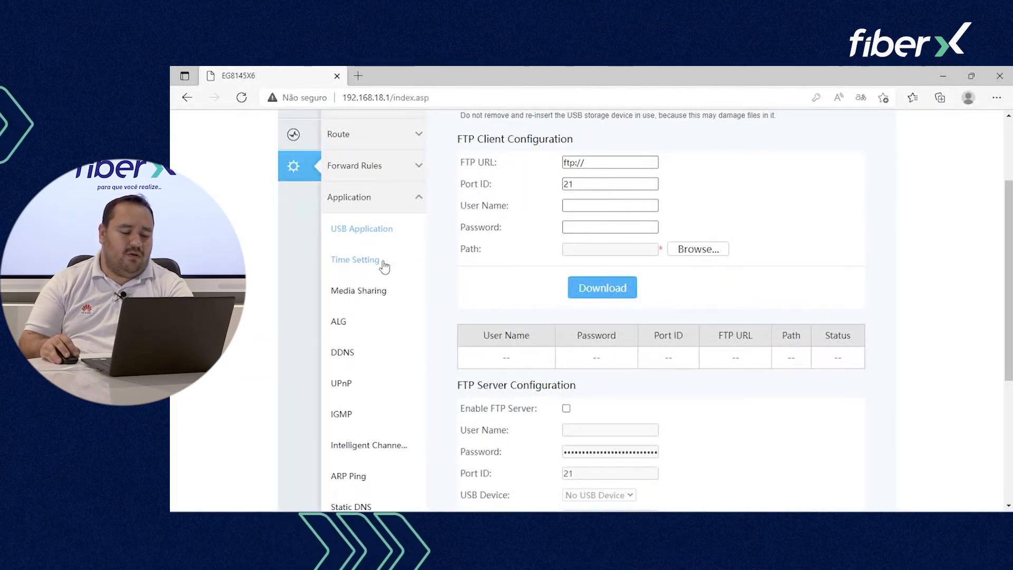
{"action": "scroll", "coordinate": [487, 278], "scroll_direction": "up", "scroll_amount": 2}
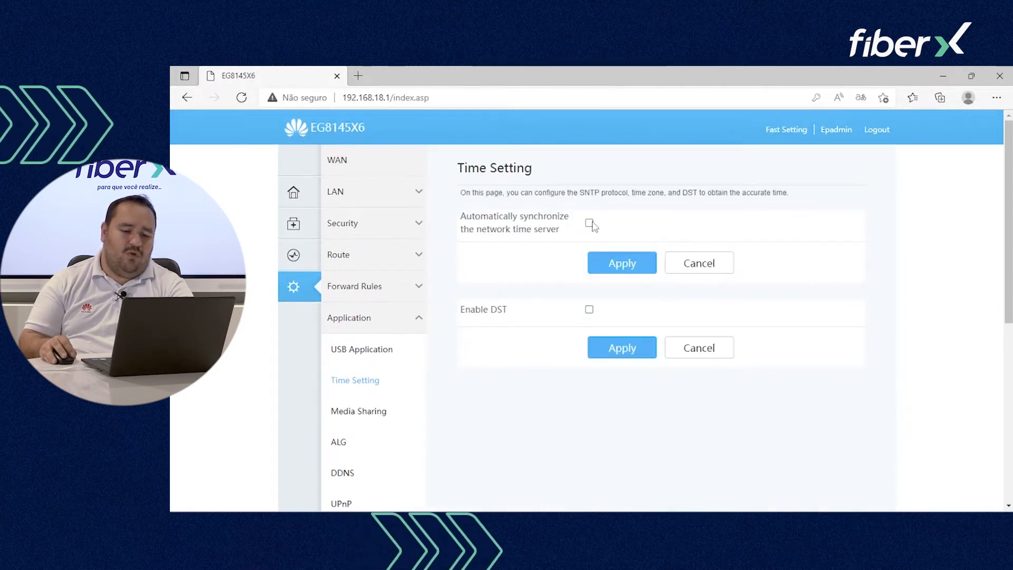
{"action": "left_click", "coordinate": [589, 223]}
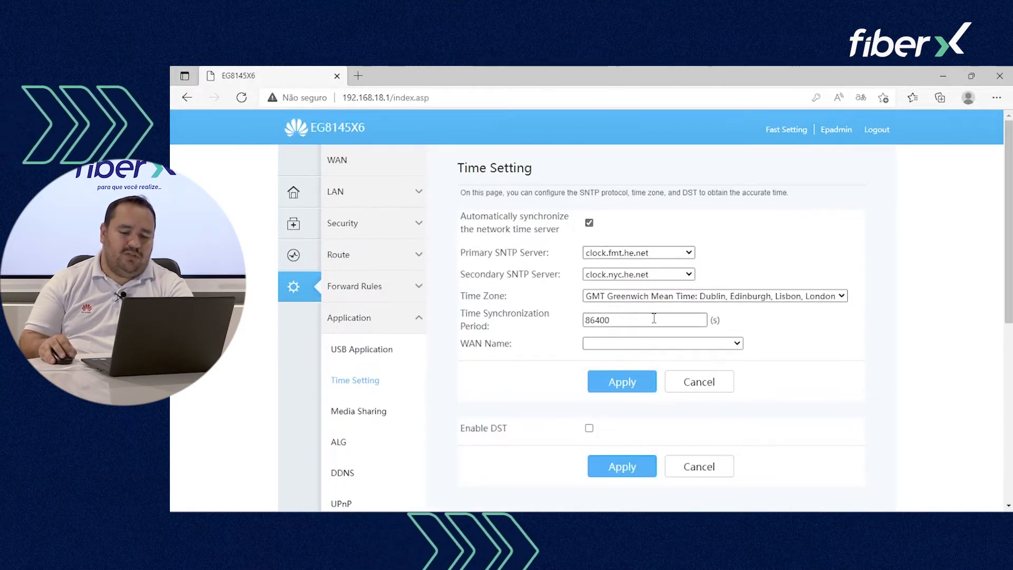
{"action": "left_click", "coordinate": [626, 297]}
{"action": "left_click", "coordinate": [627, 301]}
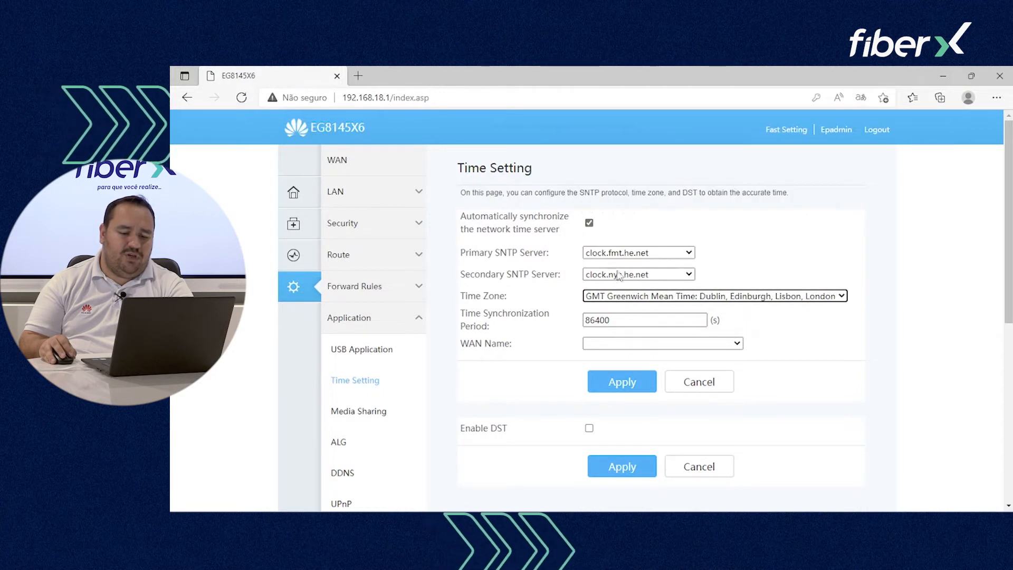
{"action": "left_click_drag", "start_coordinate": [639, 319], "coordinate": [510, 313]}
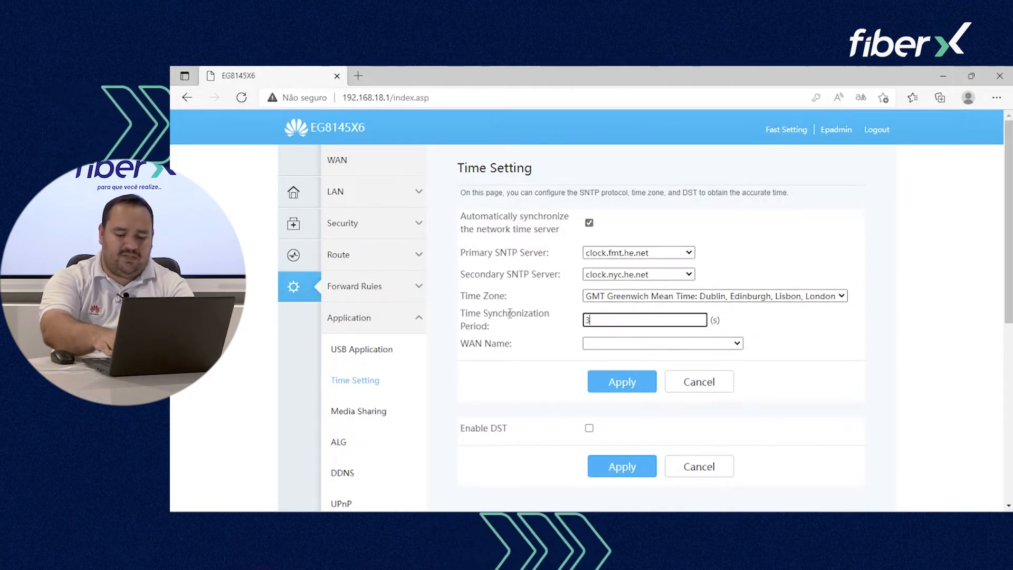
{"action": "type", "text": "30"}
Step: Sync over WAN 1_TR069_INTERNET_R_VID_100 with primary SNTP server time.windows.com, and apply
{"action": "left_click", "coordinate": [633, 343]}
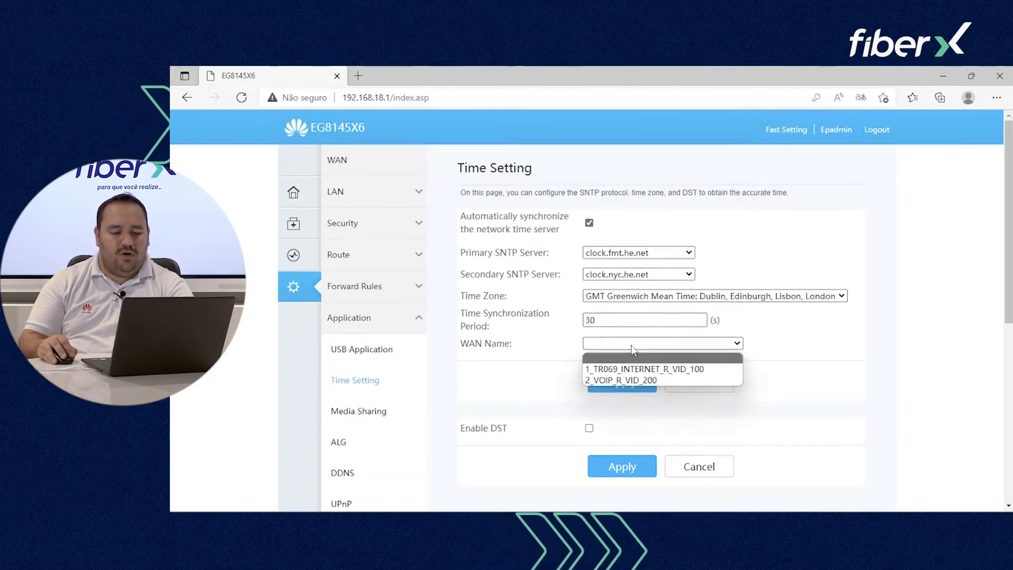
{"action": "left_click", "coordinate": [628, 356]}
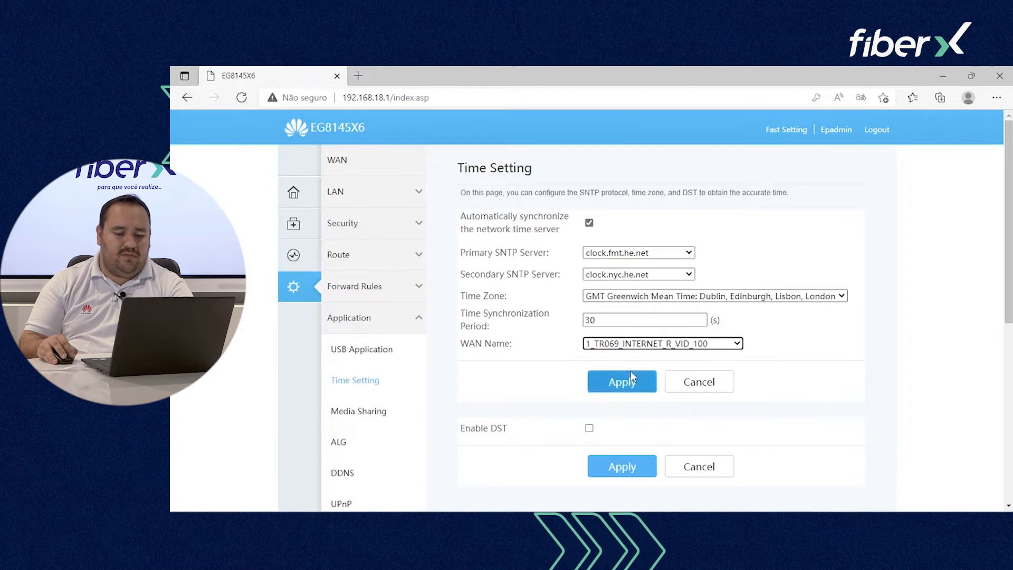
{"action": "left_click", "coordinate": [622, 256]}
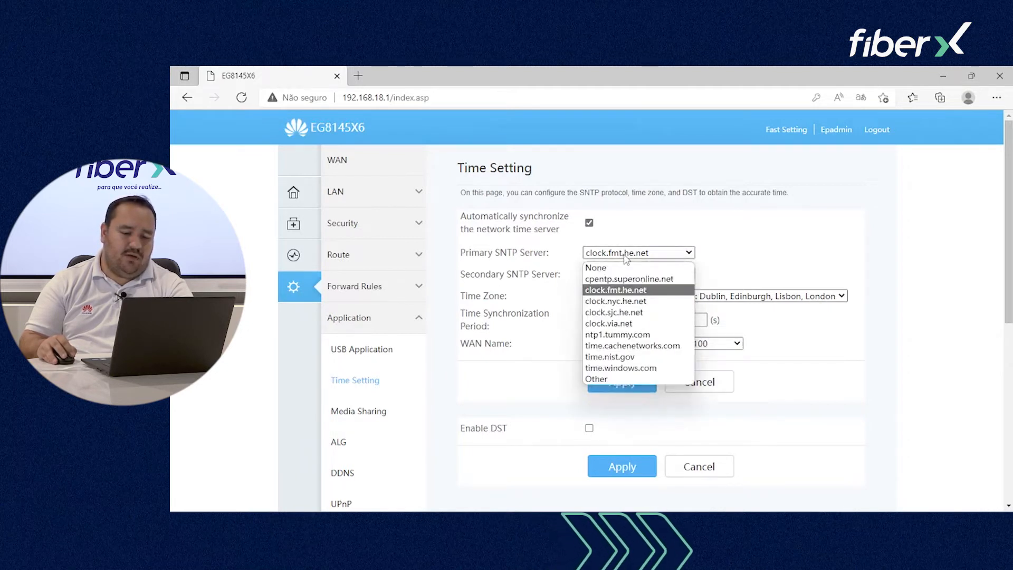
{"action": "left_click", "coordinate": [628, 367]}
{"action": "left_click", "coordinate": [628, 372]}
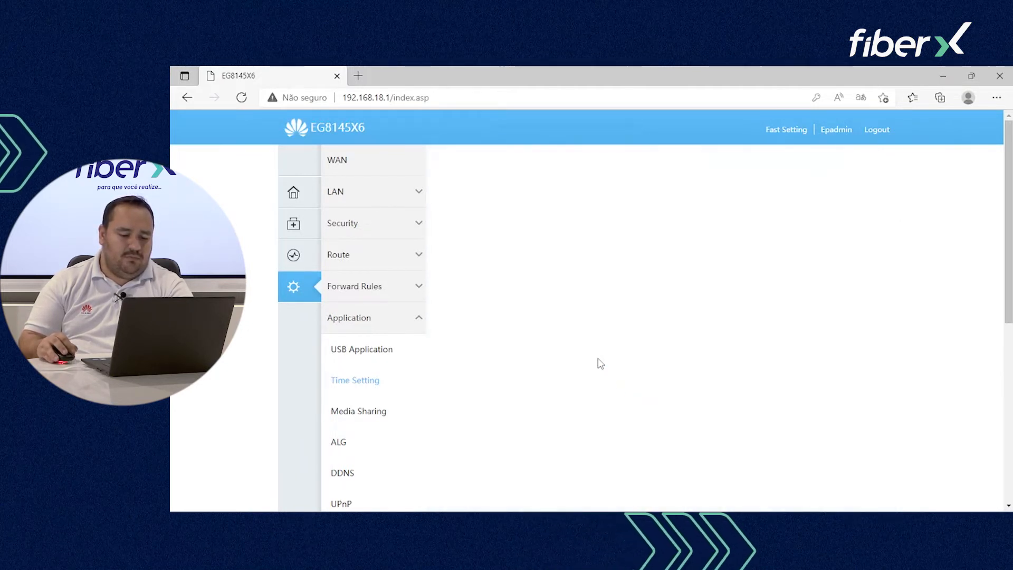
Step: Look over the Media Sharing and DDNS pages under Application
{"action": "left_click", "coordinate": [403, 419]}
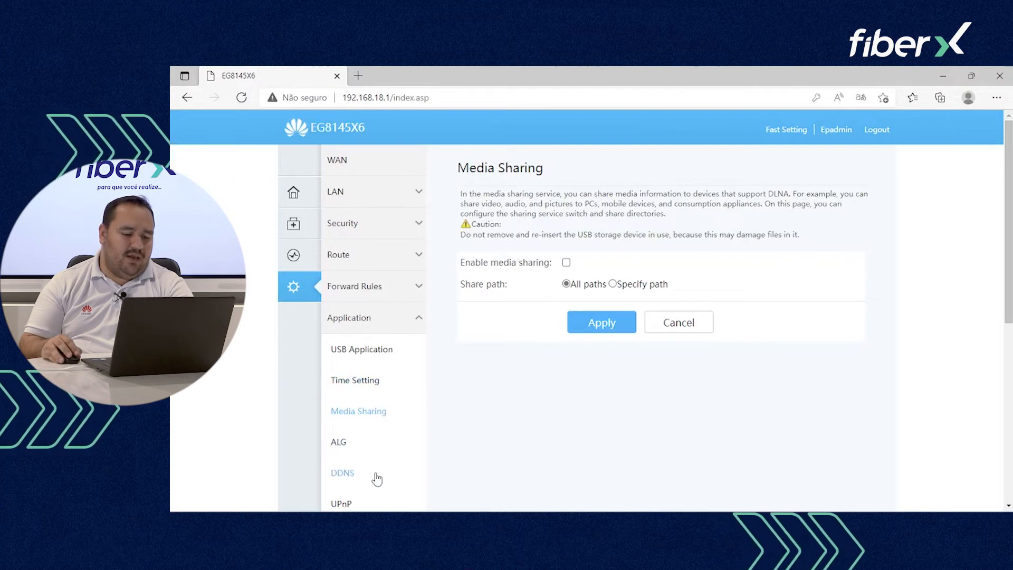
{"action": "left_click", "coordinate": [364, 475]}
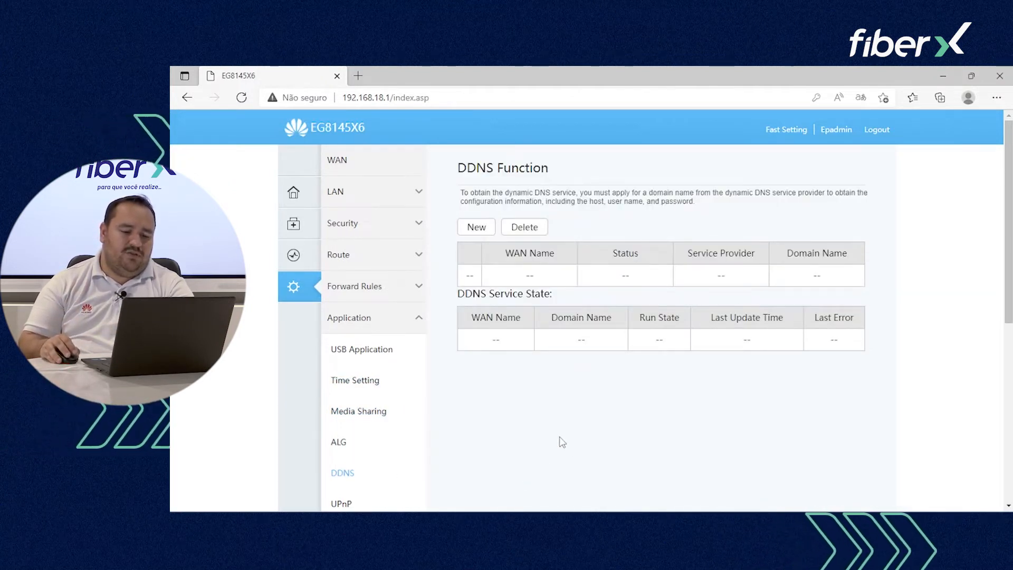
{"action": "scroll", "coordinate": [558, 444], "scroll_direction": "down", "scroll_amount": 1}
{"action": "scroll", "coordinate": [530, 405], "scroll_direction": "up", "scroll_amount": 1}
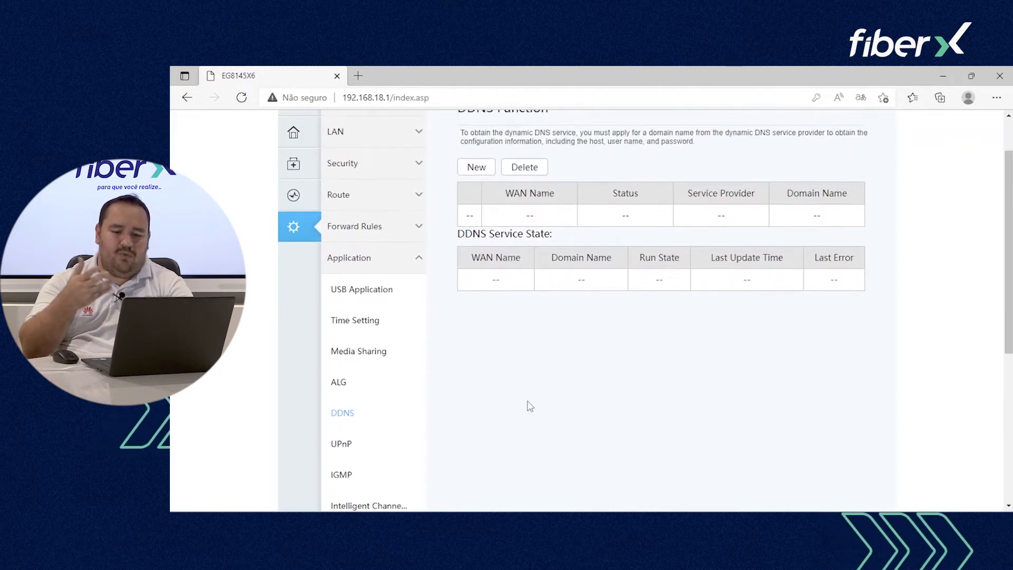
{"action": "scroll", "coordinate": [405, 359], "scroll_direction": "down", "scroll_amount": 1}
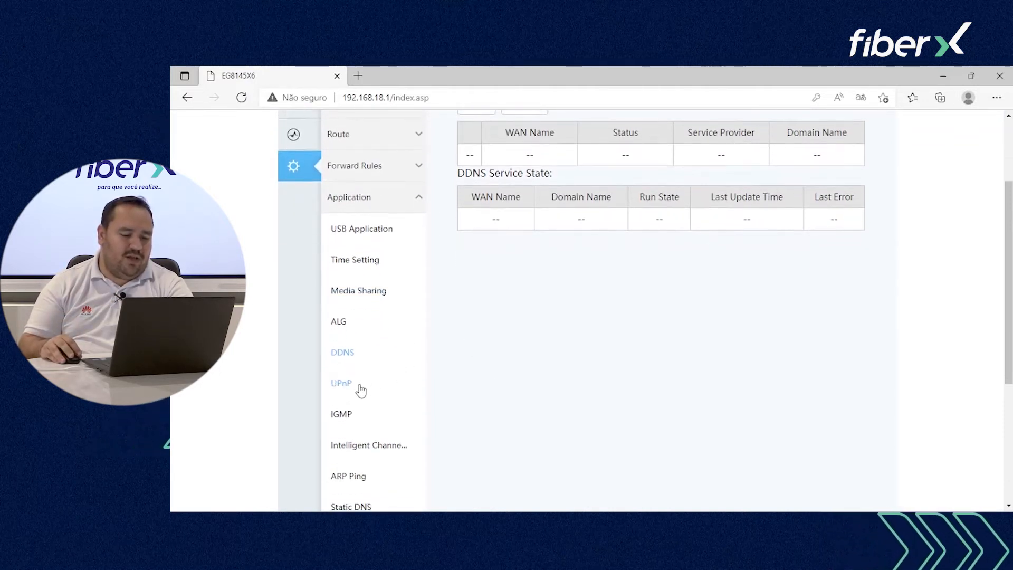
Step: View UPnP, then IGMP Configuration with IGMP disabled, robustness 2, 125 s query interval
{"action": "left_click", "coordinate": [357, 385]}
{"action": "scroll", "coordinate": [482, 375], "scroll_direction": "up", "scroll_amount": 1}
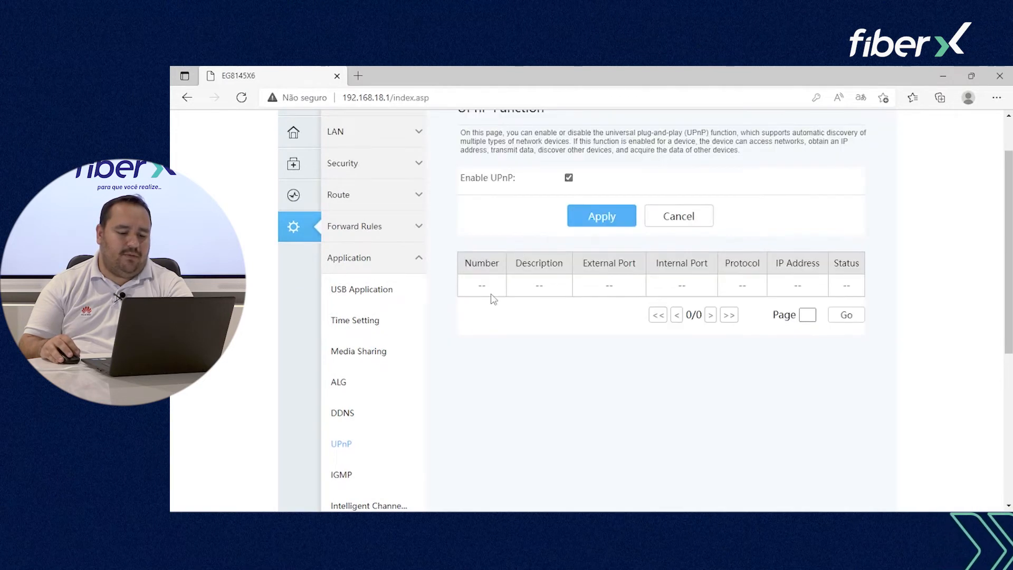
{"action": "scroll", "coordinate": [461, 342], "scroll_direction": "down", "scroll_amount": 2}
{"action": "left_click", "coordinate": [389, 363]}
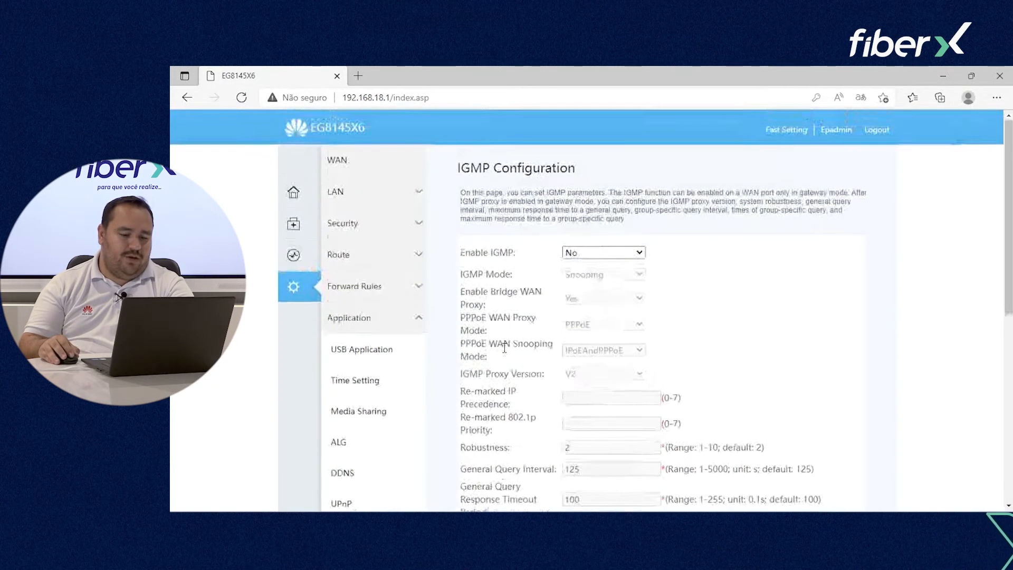
{"action": "scroll", "coordinate": [577, 271], "scroll_direction": "down", "scroll_amount": 4}
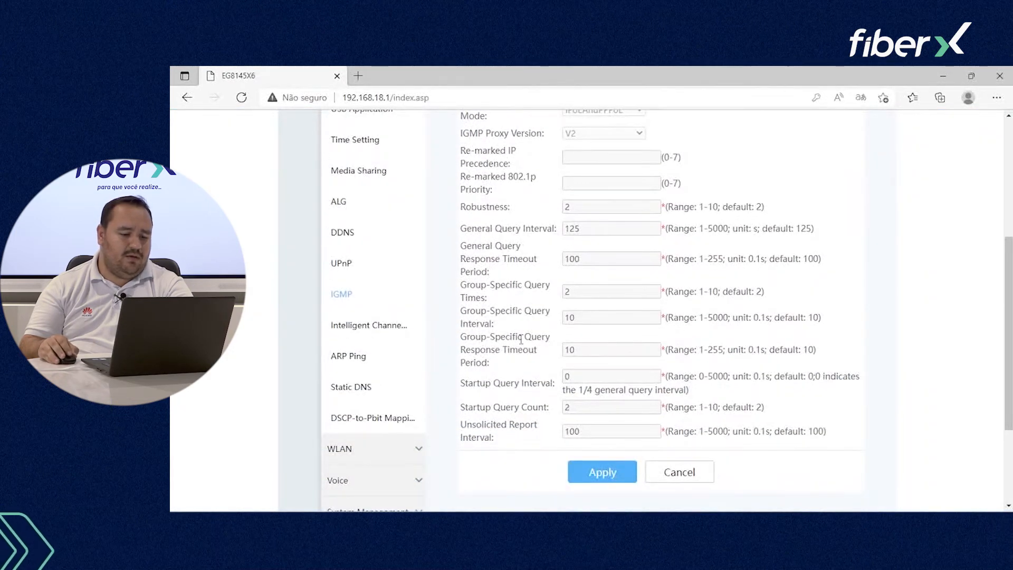
Step: Open 2.4G Basic Network Settings and select the SSID name HUAWEI-2.4G-u8b3
{"action": "left_click", "coordinate": [378, 455]}
{"action": "scroll", "coordinate": [711, 278], "scroll_direction": "up", "scroll_amount": 1}
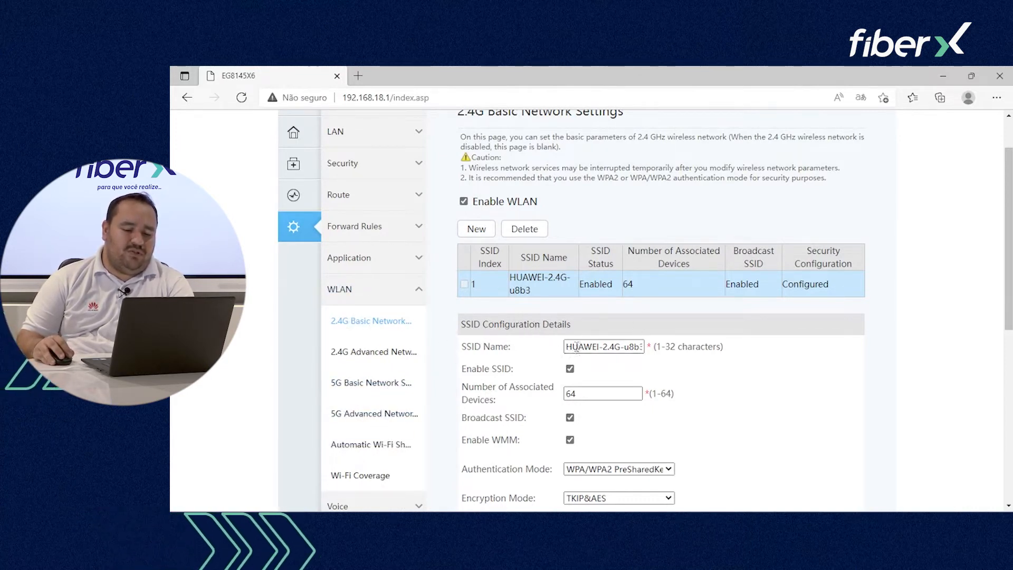
{"action": "left_click_drag", "start_coordinate": [568, 346], "coordinate": [666, 351]}
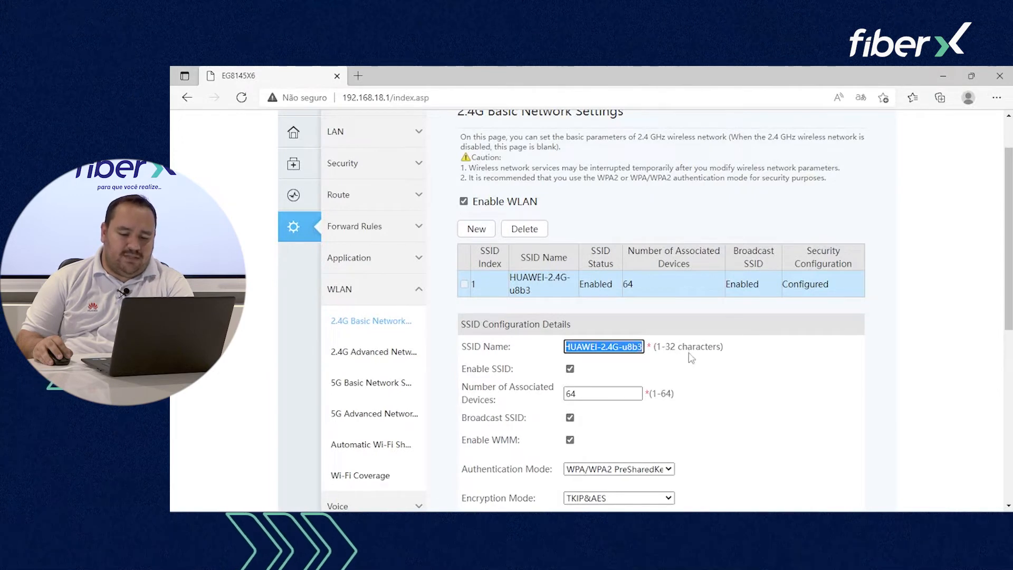
{"action": "scroll", "coordinate": [698, 346], "scroll_direction": "down", "scroll_amount": 1}
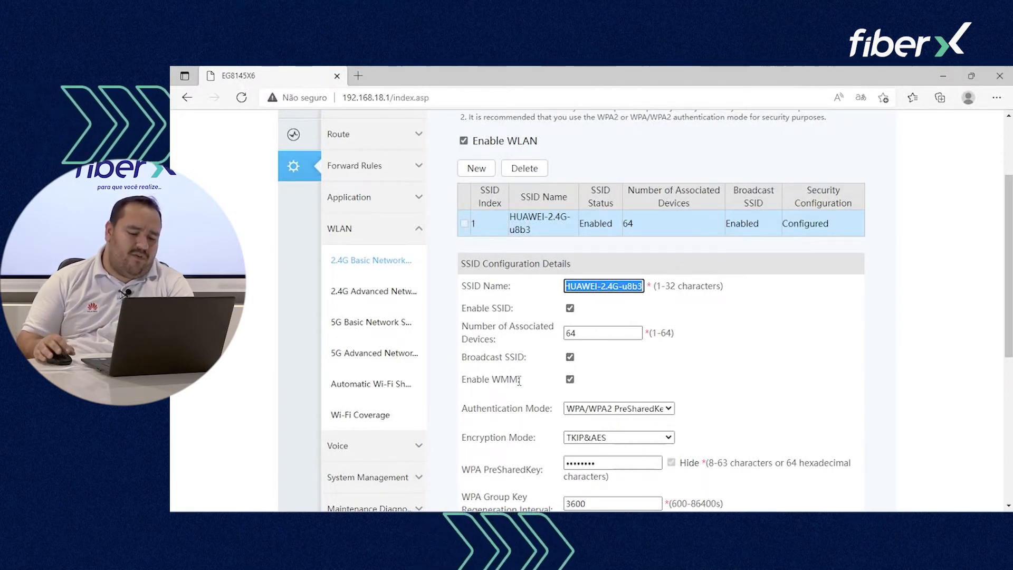
{"action": "scroll", "coordinate": [572, 381], "scroll_direction": "down", "scroll_amount": 1}
{"action": "scroll", "coordinate": [572, 381], "scroll_direction": "down", "scroll_amount": 2}
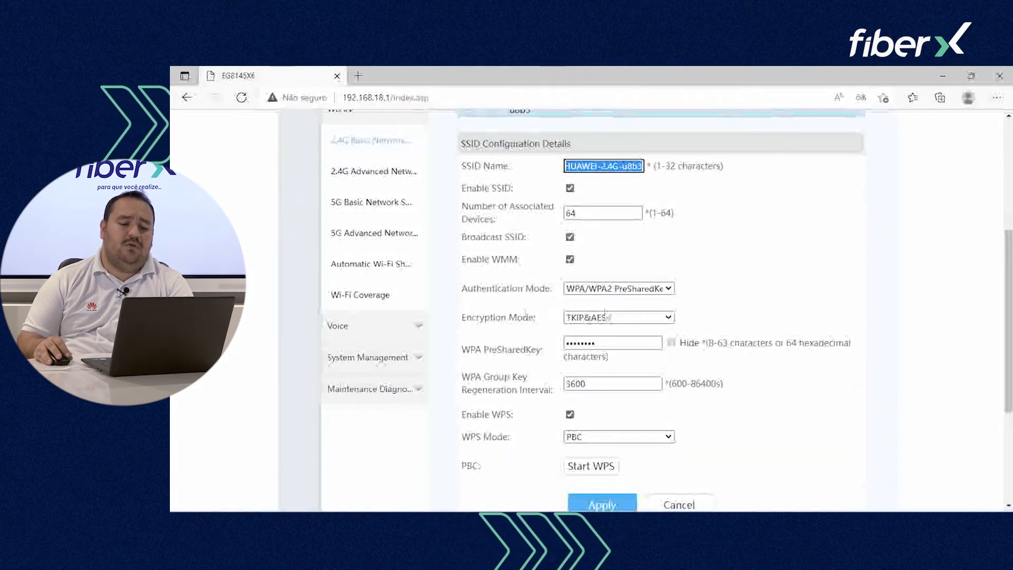
Step: Check the security dropdowns, keeping WPA/WPA2 PreSharedKey, TKIP&AES encryption and PBC WPS mode
{"action": "left_click", "coordinate": [617, 289]}
{"action": "left_click", "coordinate": [617, 289]}
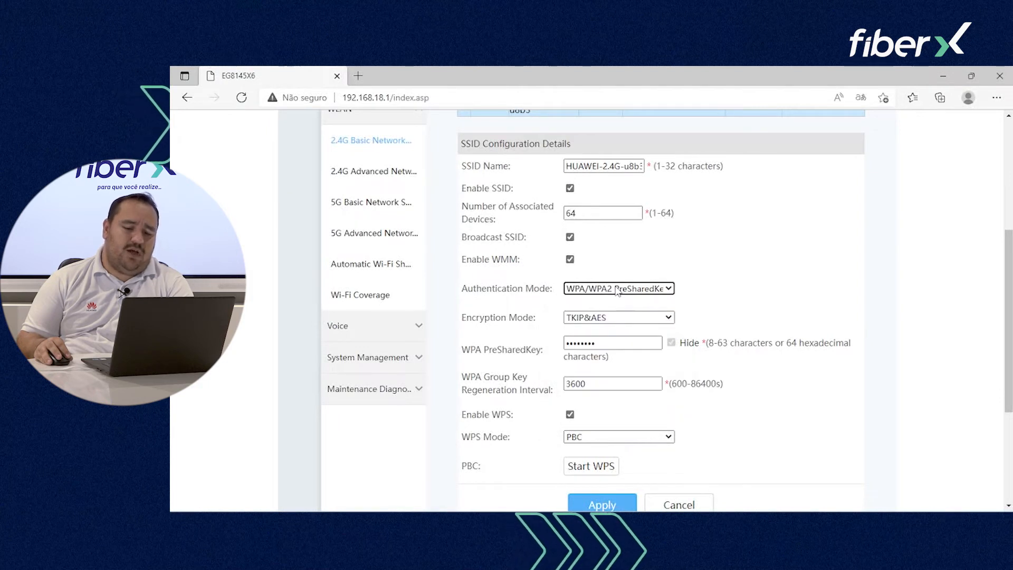
{"action": "left_click", "coordinate": [615, 317]}
{"action": "left_click", "coordinate": [615, 317]}
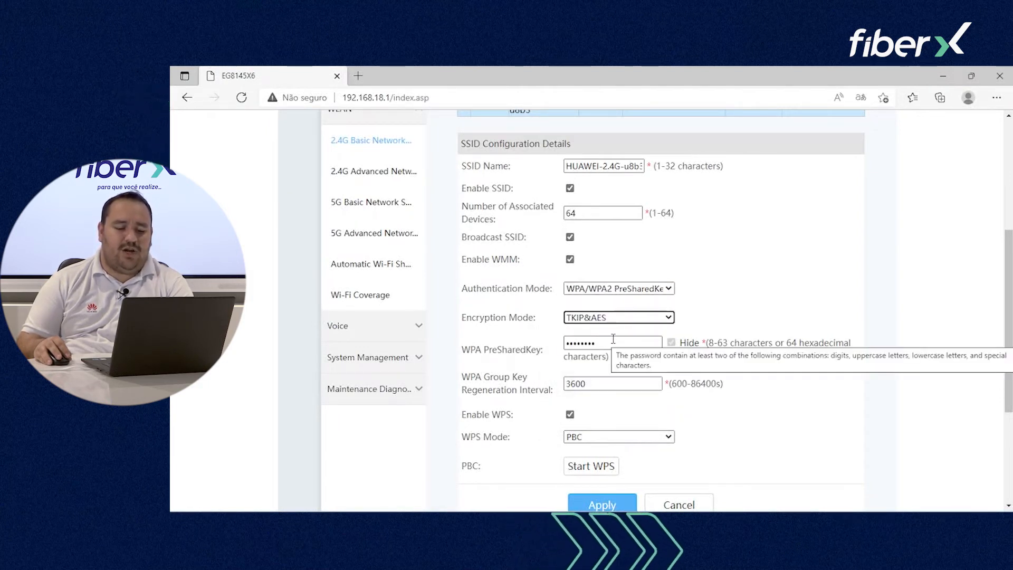
{"action": "scroll", "coordinate": [625, 402], "scroll_direction": "down", "scroll_amount": 3}
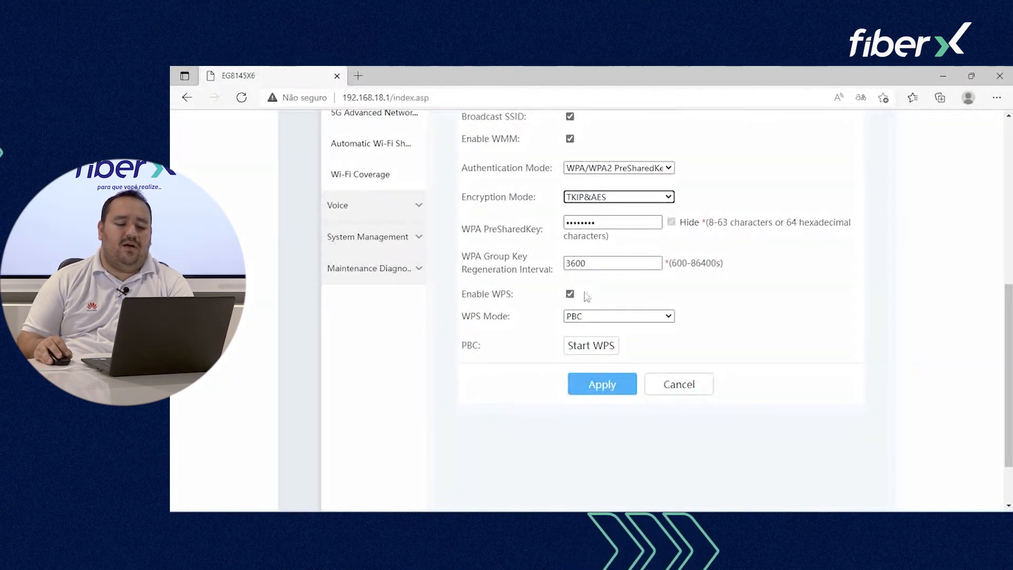
{"action": "left_click", "coordinate": [624, 315]}
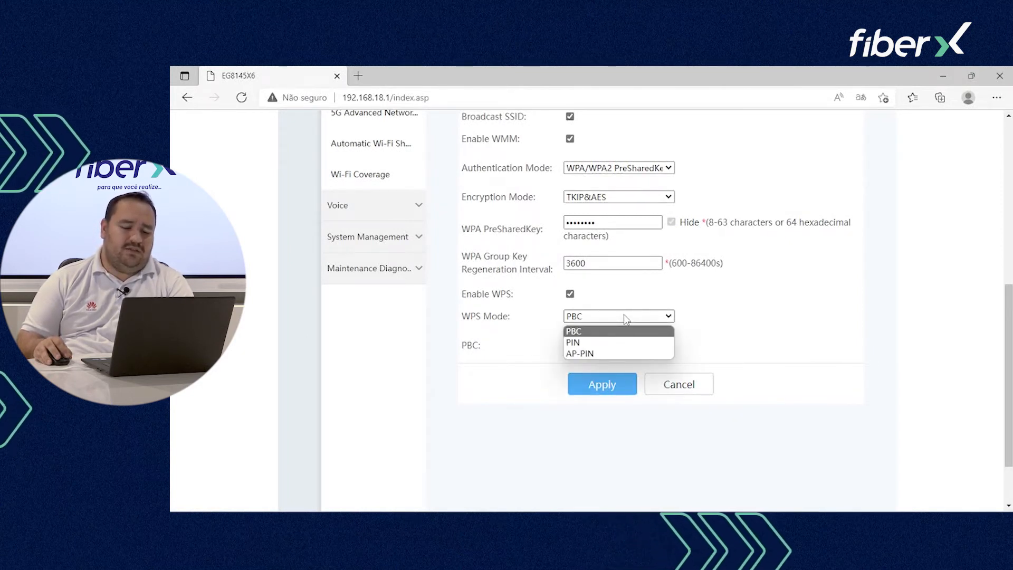
{"action": "left_click", "coordinate": [573, 332]}
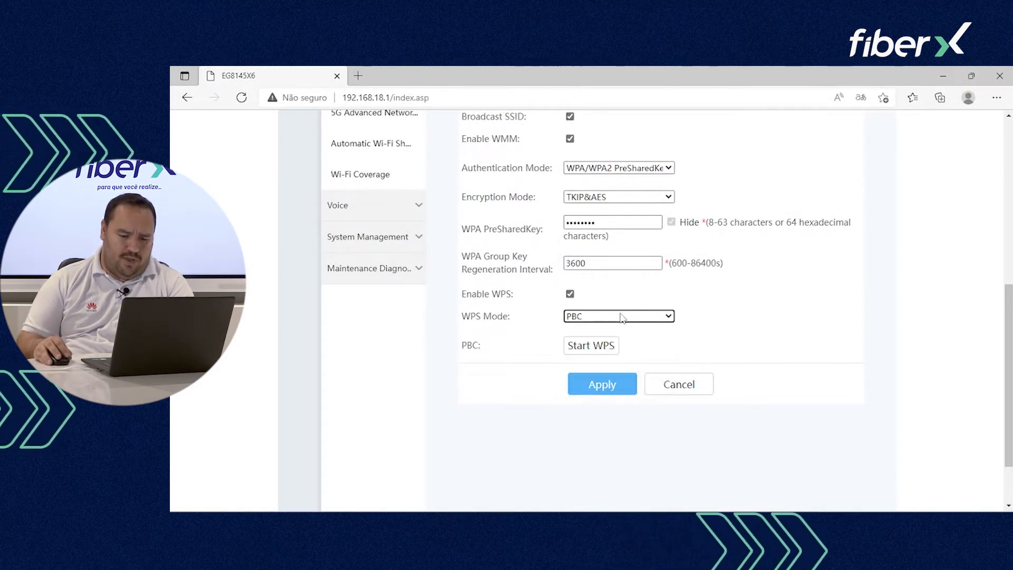
{"action": "scroll", "coordinate": [611, 322], "scroll_direction": "up", "scroll_amount": 2}
{"action": "scroll", "coordinate": [651, 414], "scroll_direction": "up", "scroll_amount": 2}
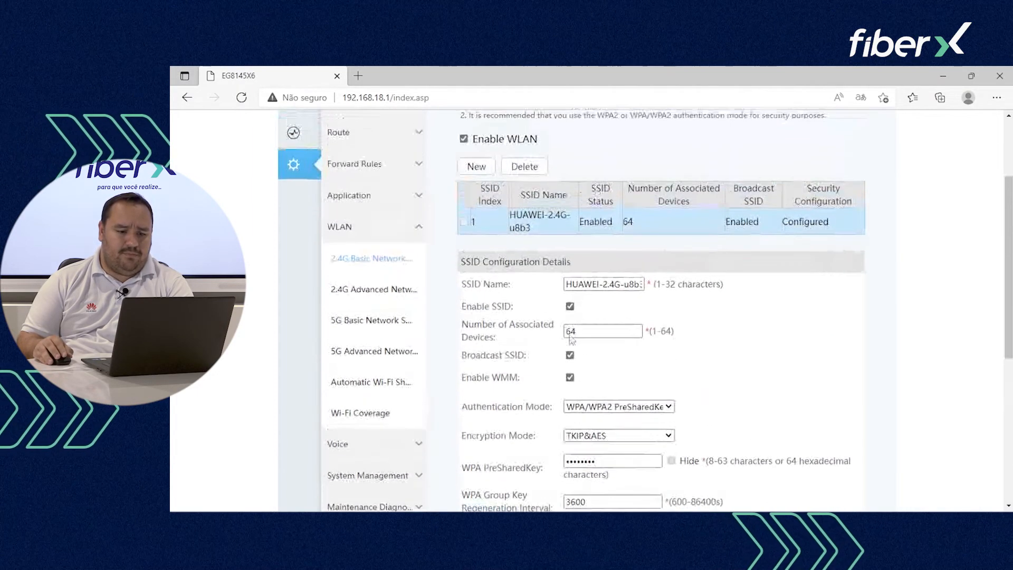
{"action": "left_click", "coordinate": [366, 300]}
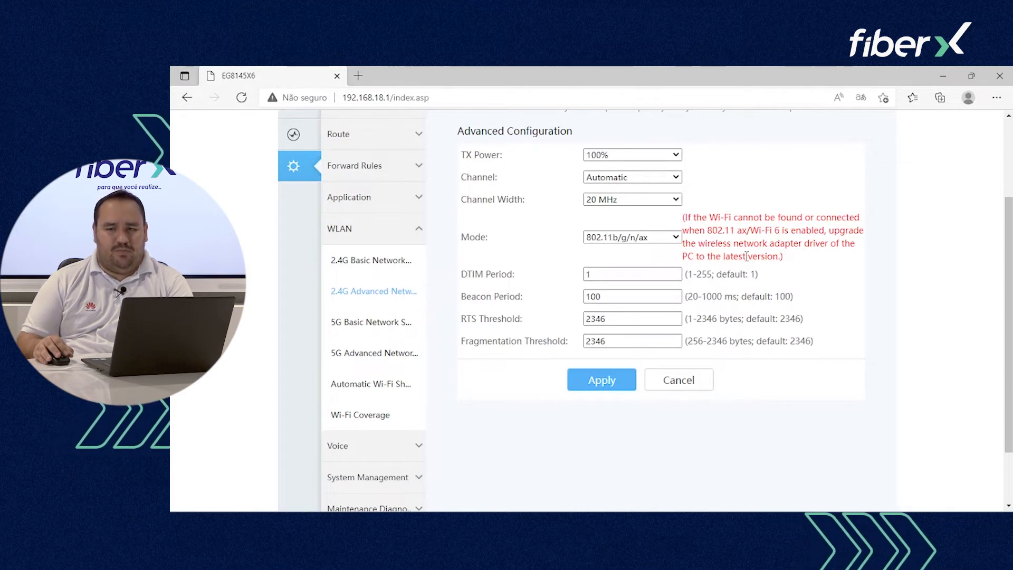
Step: Confirm the 2.4G channel stays Automatic and the channel width stays 20 MHz
{"action": "left_click", "coordinate": [654, 178]}
{"action": "left_click", "coordinate": [654, 179]}
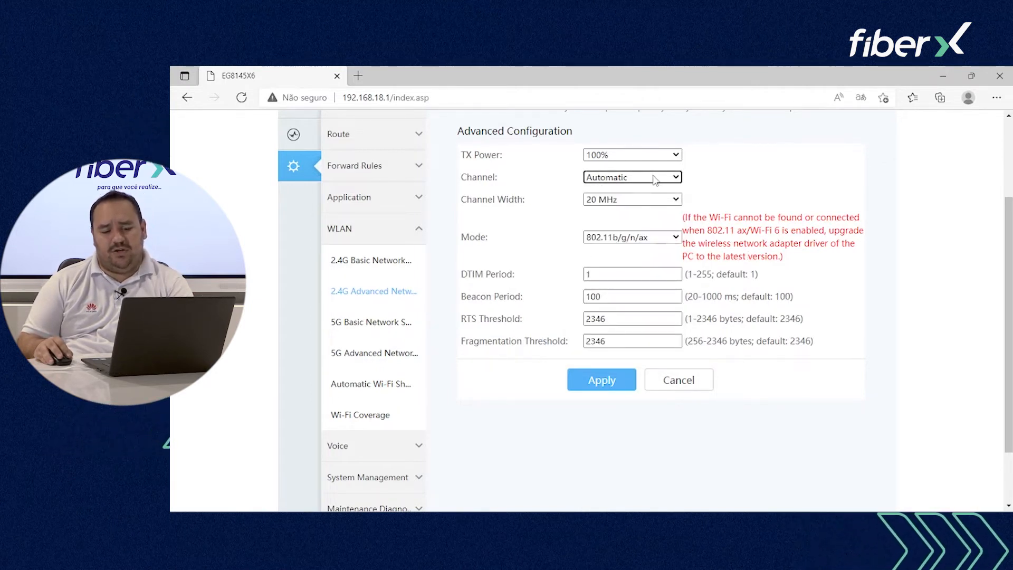
{"action": "left_click", "coordinate": [657, 200]}
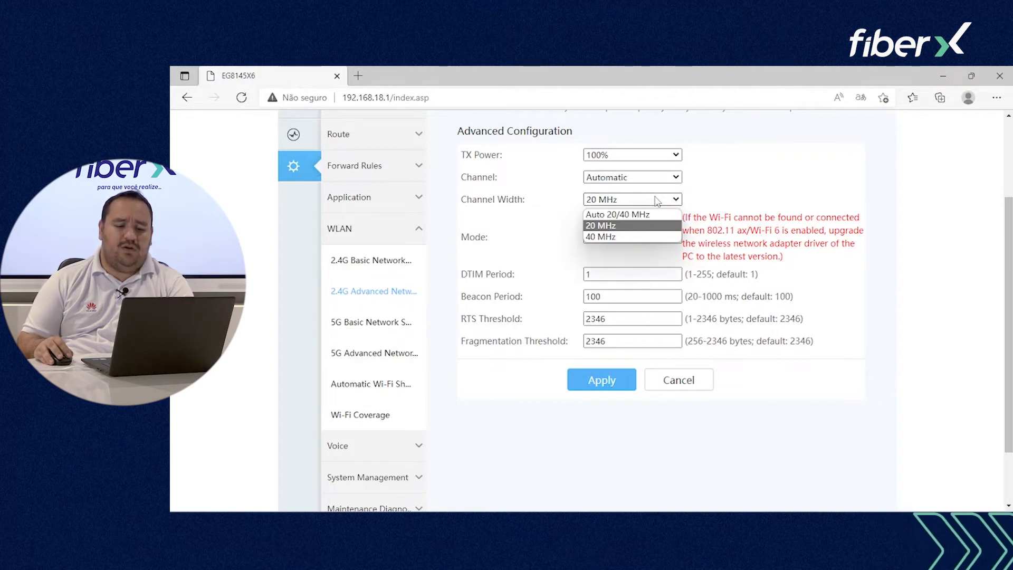
{"action": "left_click", "coordinate": [657, 201]}
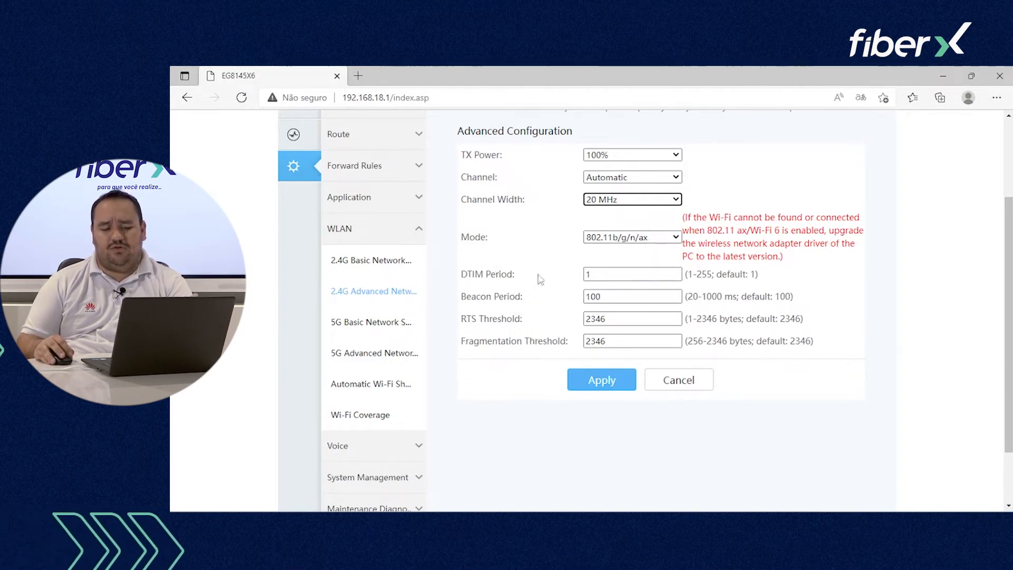
{"action": "left_click", "coordinate": [380, 324]}
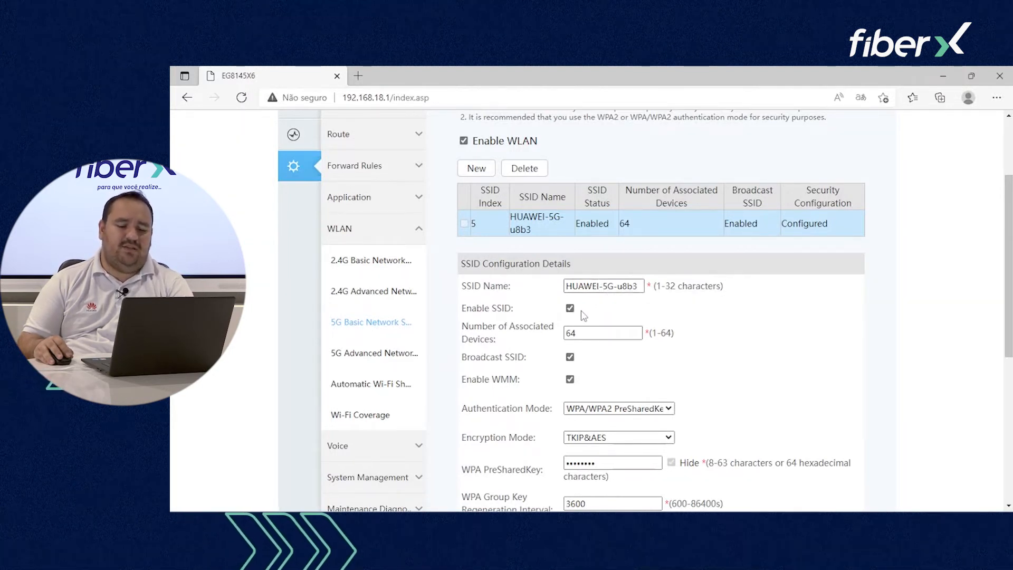
Step: Review HUAWEI-5G-u8b3: enabled, broadcast, WMM on, 64 devices max, WPS in PBC mode
{"action": "mouse_move", "coordinate": [574, 364]}
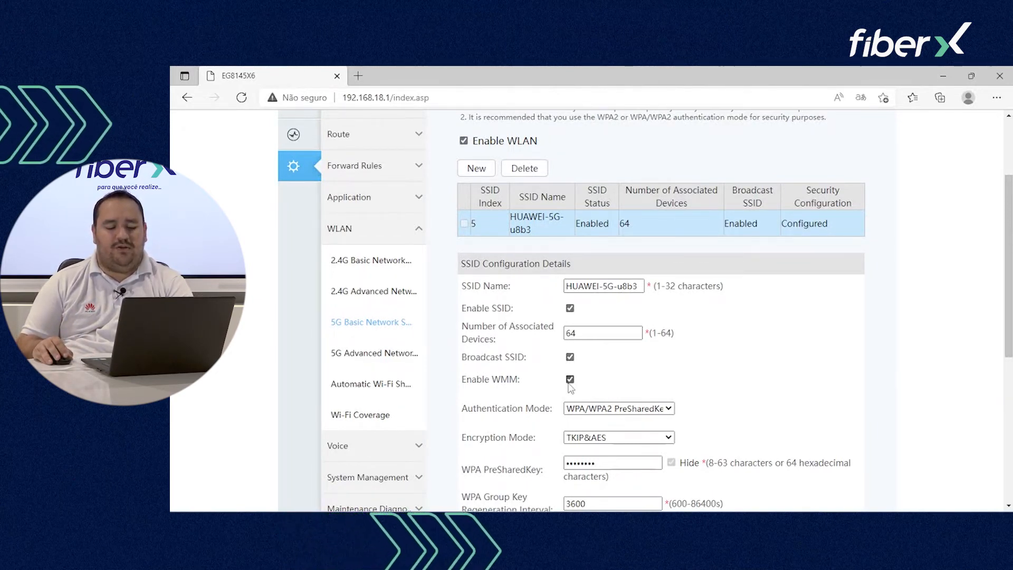
{"action": "scroll", "coordinate": [570, 388], "scroll_direction": "down", "scroll_amount": 1}
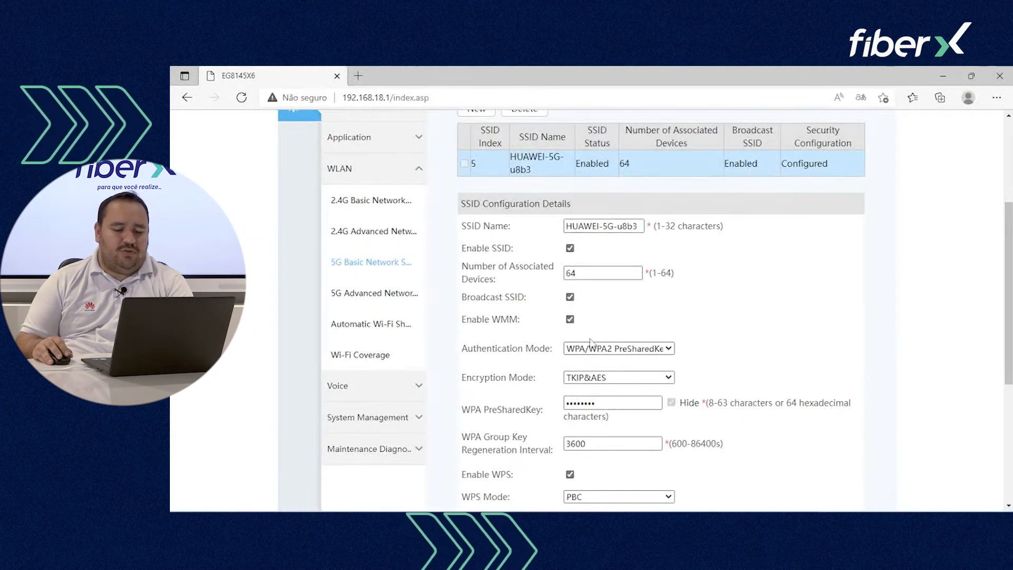
{"action": "scroll", "coordinate": [591, 342], "scroll_direction": "down", "scroll_amount": 1}
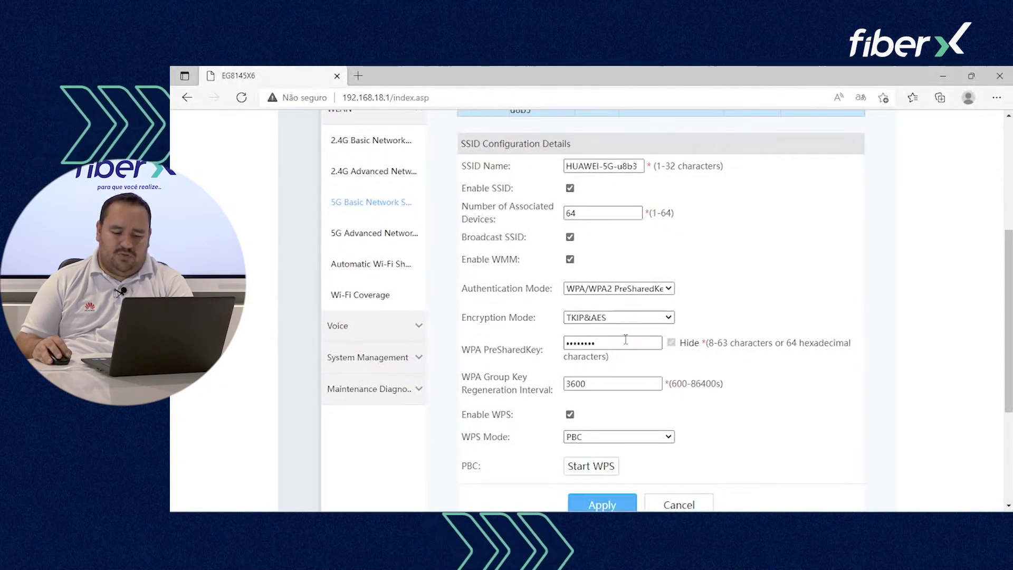
Step: In 5G Advanced settings, keep channel Automatic and the current width, then go to Automatic Wi-Fi Shutdown
{"action": "left_click", "coordinate": [384, 237]}
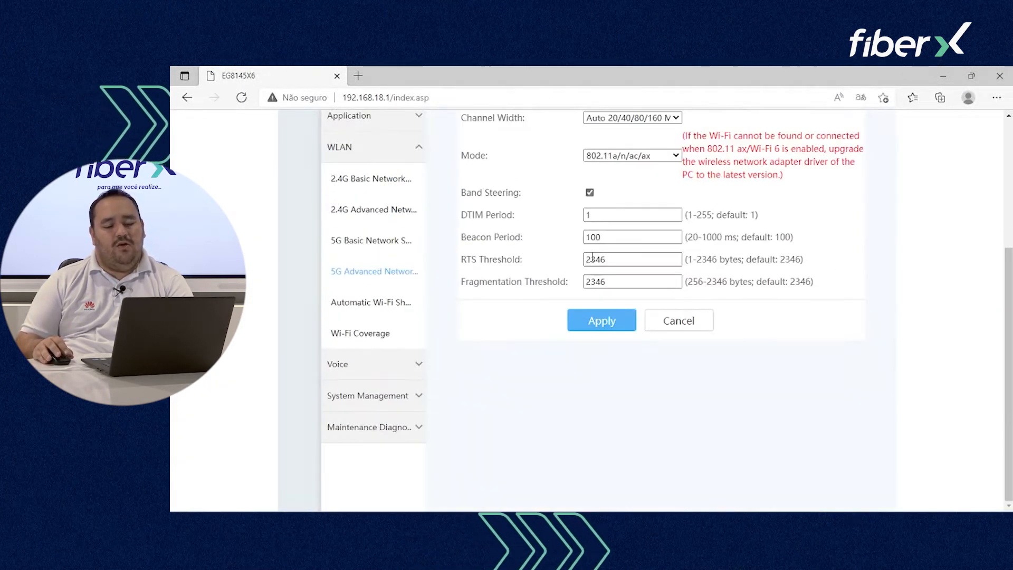
{"action": "scroll", "coordinate": [592, 257], "scroll_direction": "up", "scroll_amount": 2}
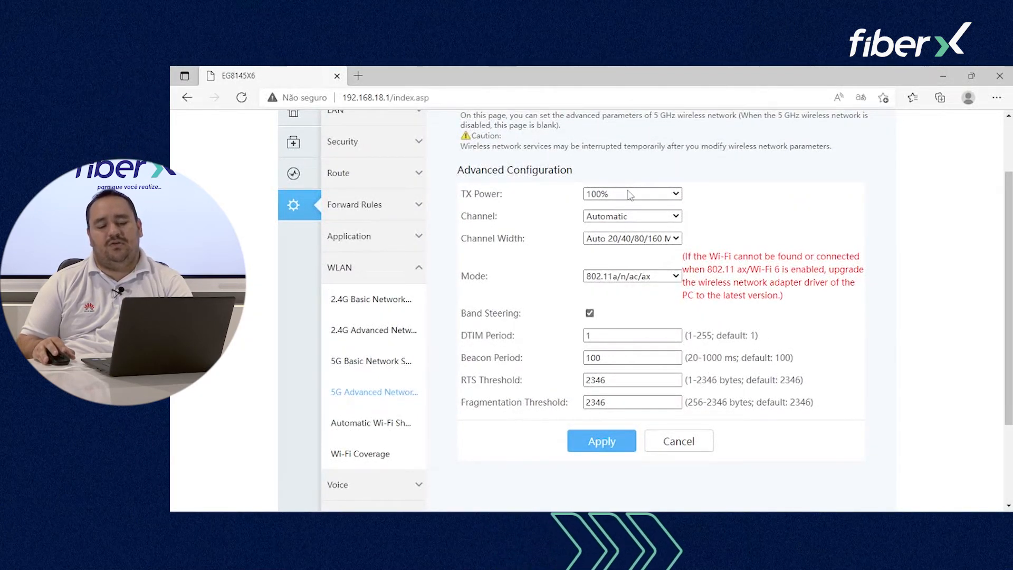
{"action": "left_click", "coordinate": [634, 218]}
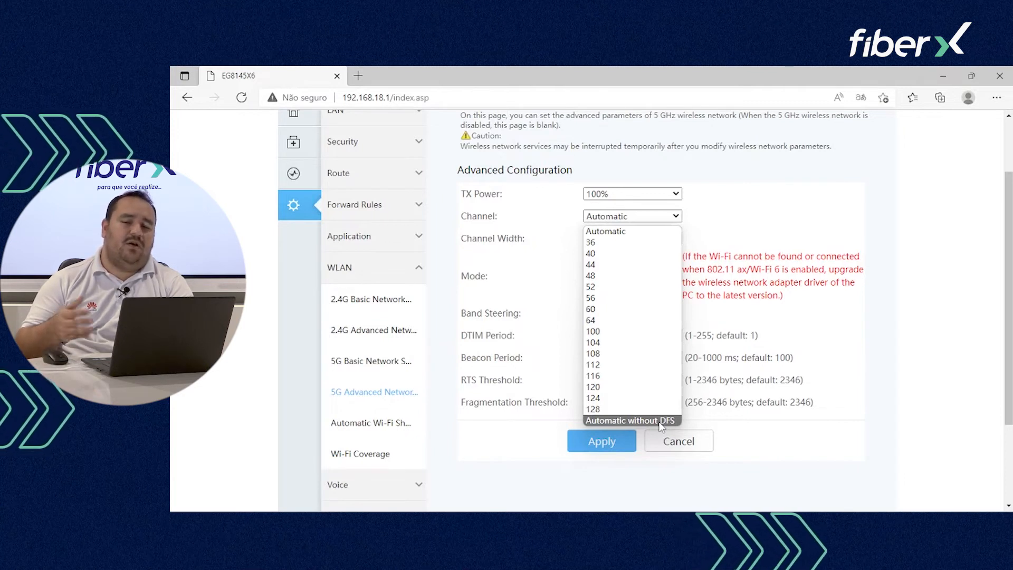
{"action": "left_click", "coordinate": [645, 230]}
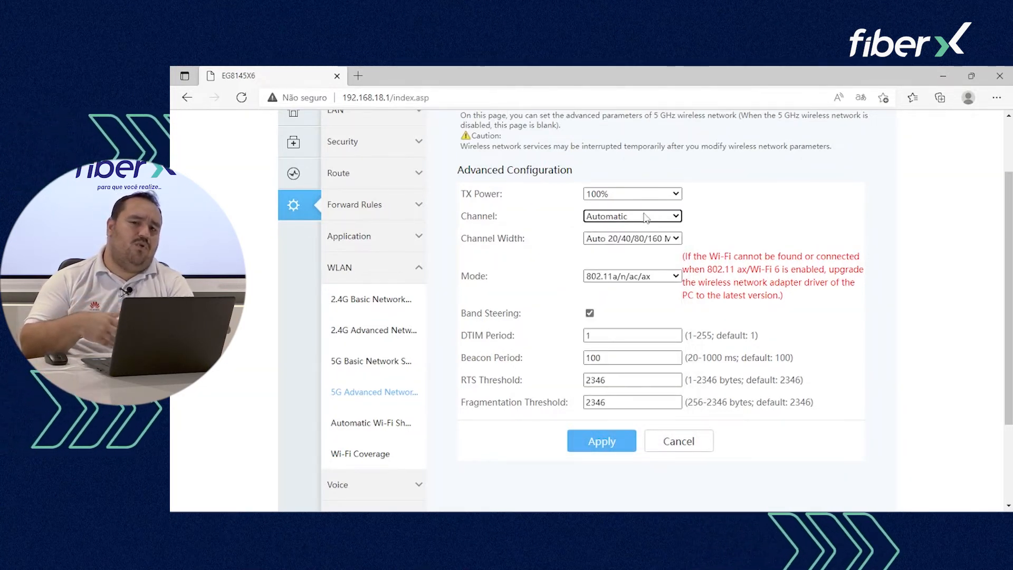
{"action": "left_click", "coordinate": [612, 240]}
{"action": "left_click", "coordinate": [612, 242]}
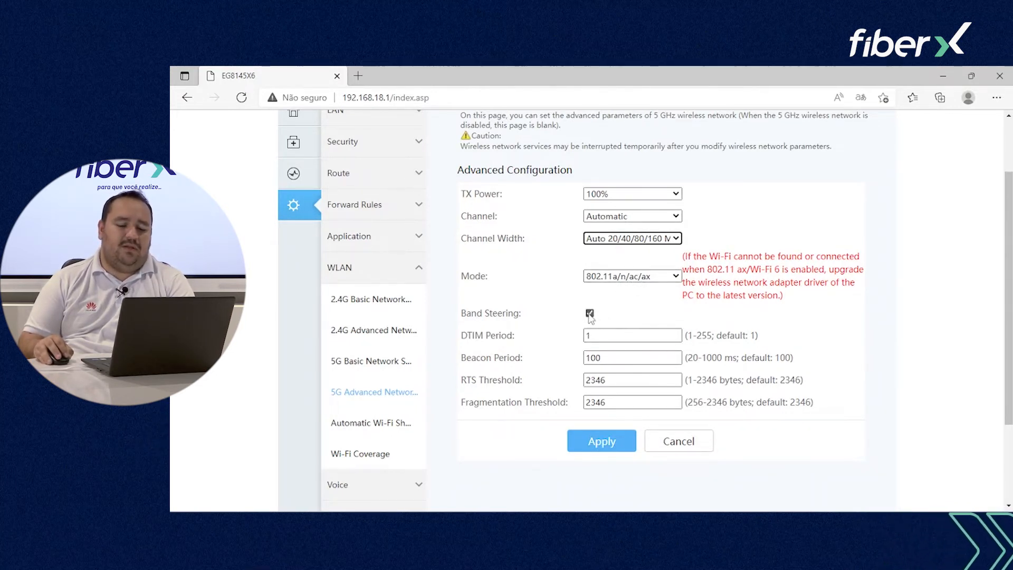
{"action": "mouse_move", "coordinate": [591, 316]}
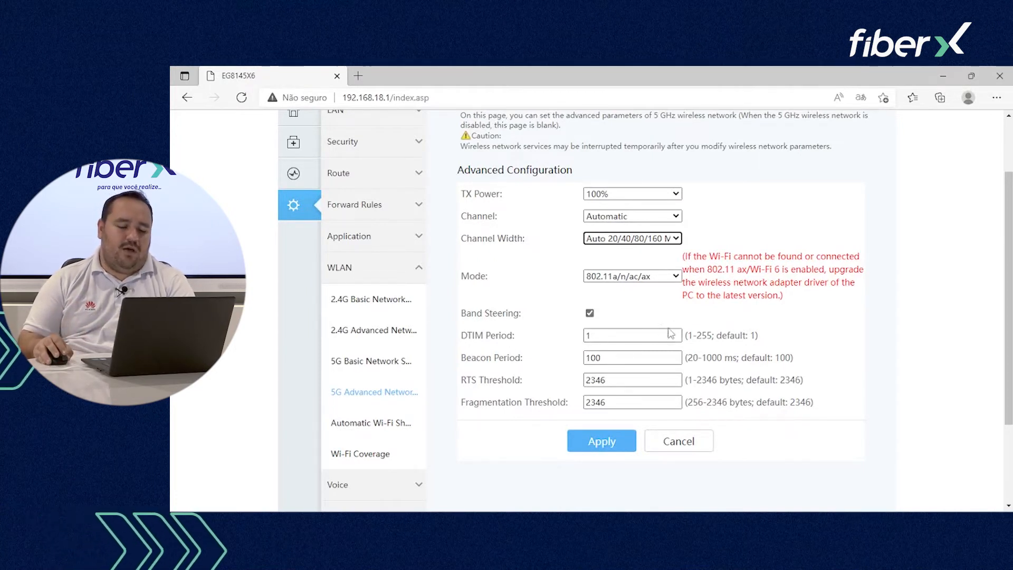
{"action": "left_click", "coordinate": [382, 424]}
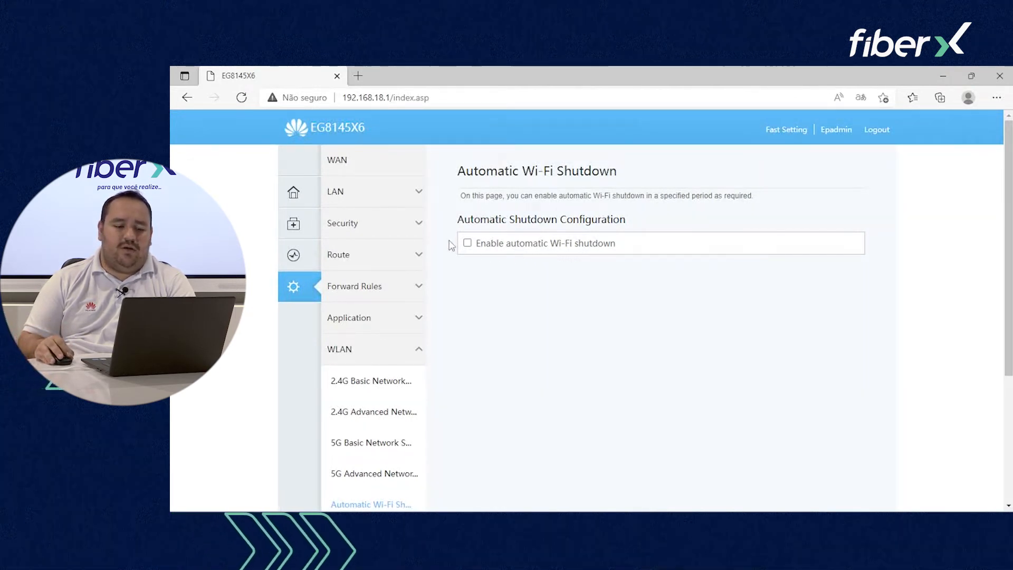
Step: Tick automatic Wi-Fi shutdown, then review Wi-Fi Coverage with both u8b3 SSIDs auto-synchronized
{"action": "left_click", "coordinate": [467, 244]}
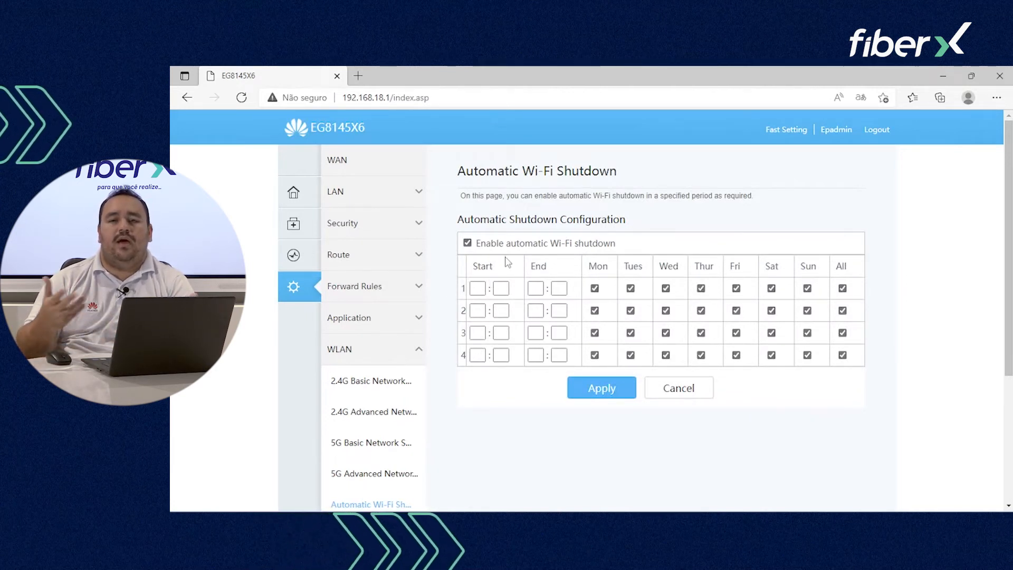
{"action": "scroll", "coordinate": [490, 269], "scroll_direction": "down", "scroll_amount": 3}
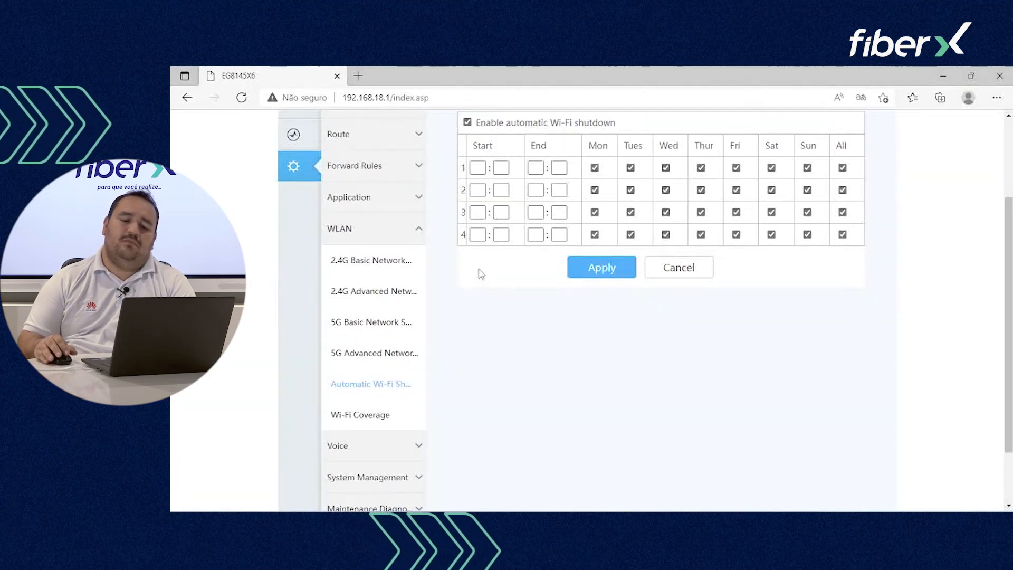
{"action": "left_click", "coordinate": [352, 415]}
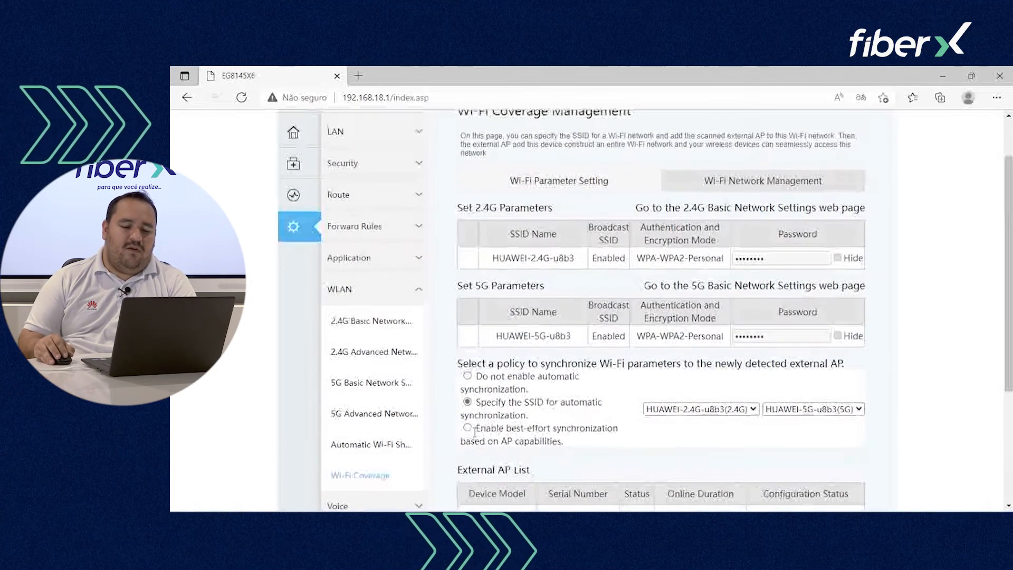
{"action": "scroll", "coordinate": [454, 435], "scroll_direction": "up", "scroll_amount": 1}
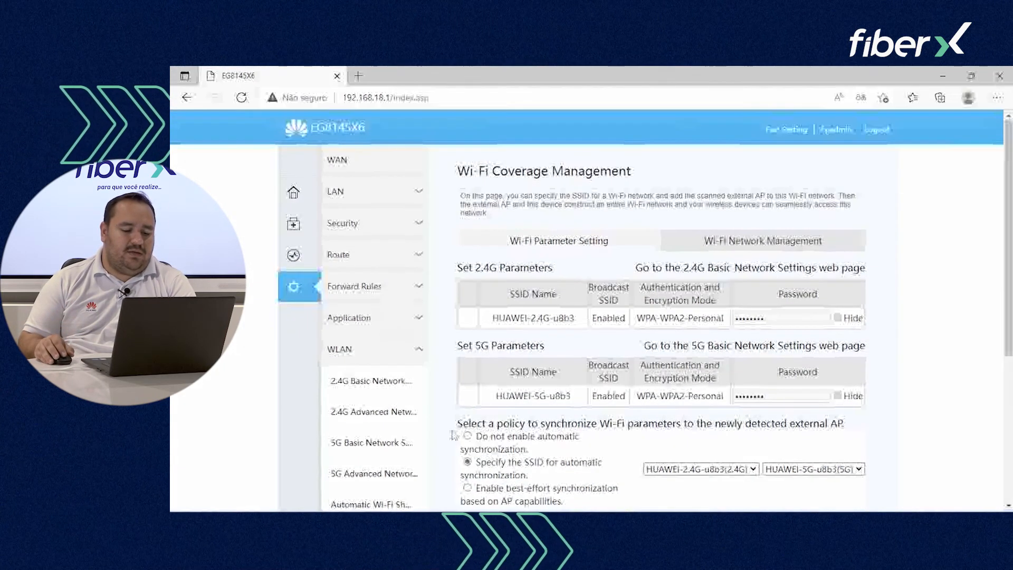
{"action": "scroll", "coordinate": [454, 436], "scroll_direction": "down", "scroll_amount": 1}
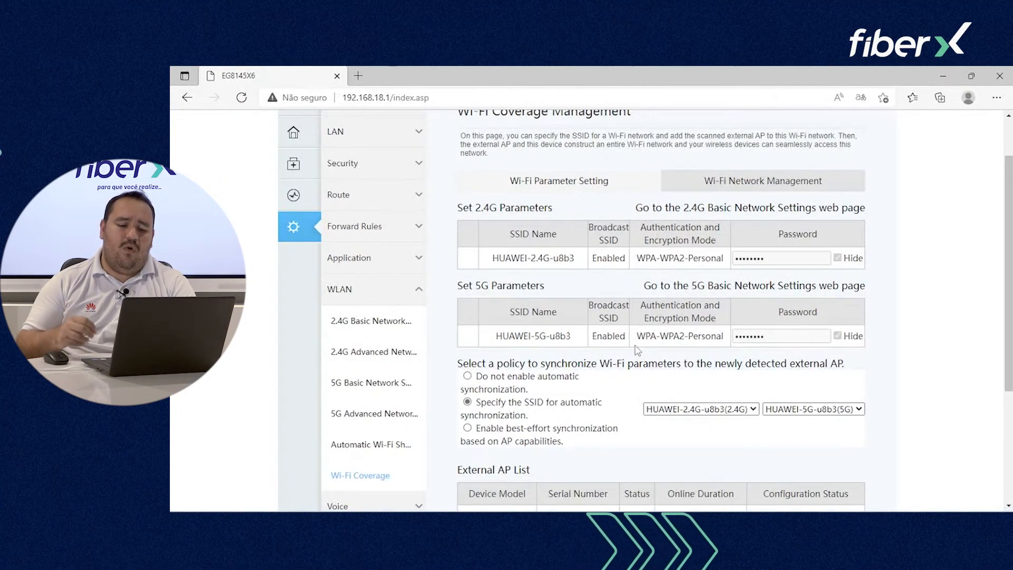
{"action": "scroll", "coordinate": [638, 351], "scroll_direction": "down", "scroll_amount": 2}
Step: Review Wi-Fi Network Management: Medium link switching sensitivity, forced channel reselection, topology adjustment policy
{"action": "scroll", "coordinate": [659, 338], "scroll_direction": "up", "scroll_amount": 2}
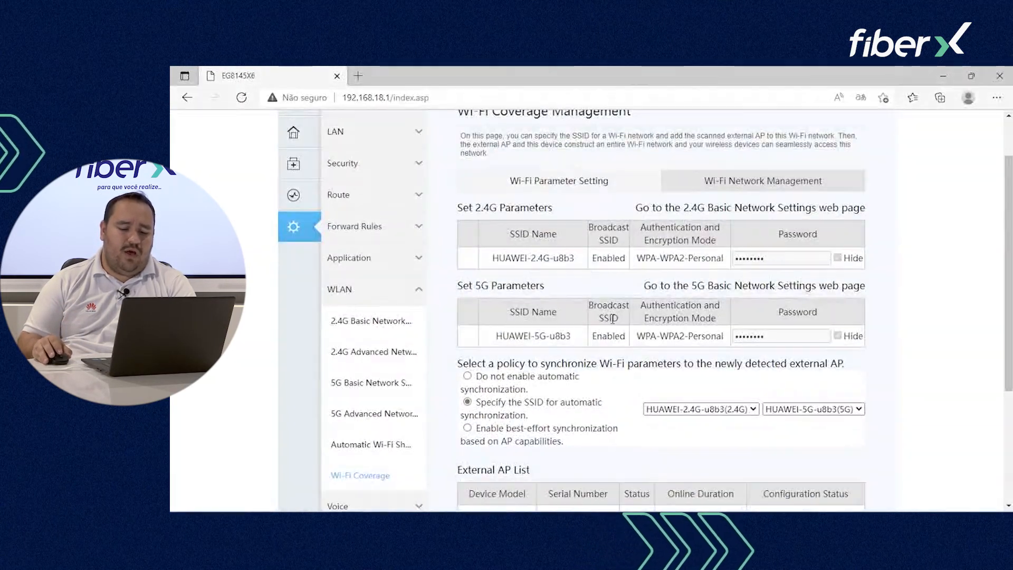
{"action": "scroll", "coordinate": [654, 285], "scroll_direction": "up", "scroll_amount": 1}
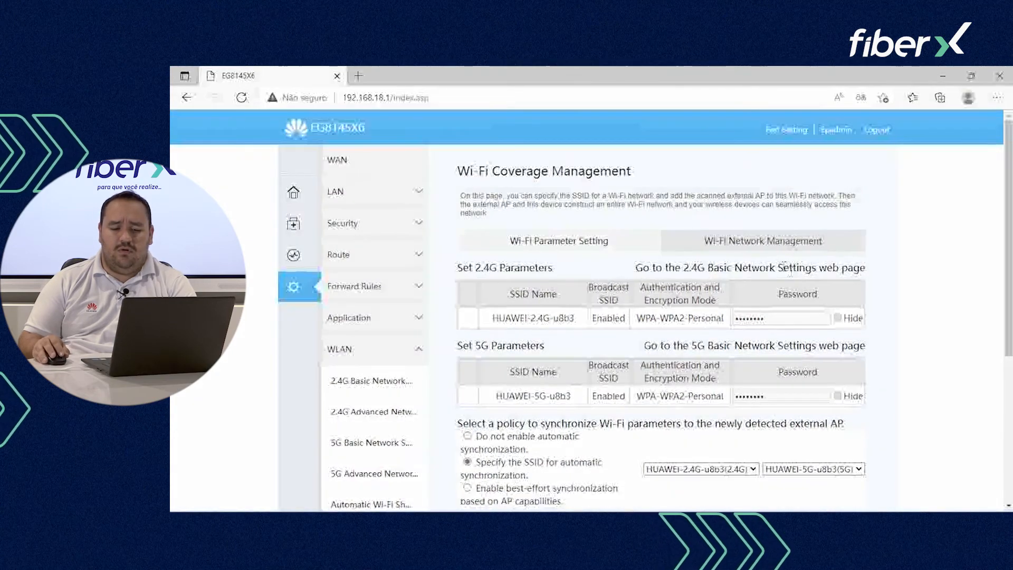
{"action": "scroll", "coordinate": [647, 263], "scroll_direction": "down", "scroll_amount": 2}
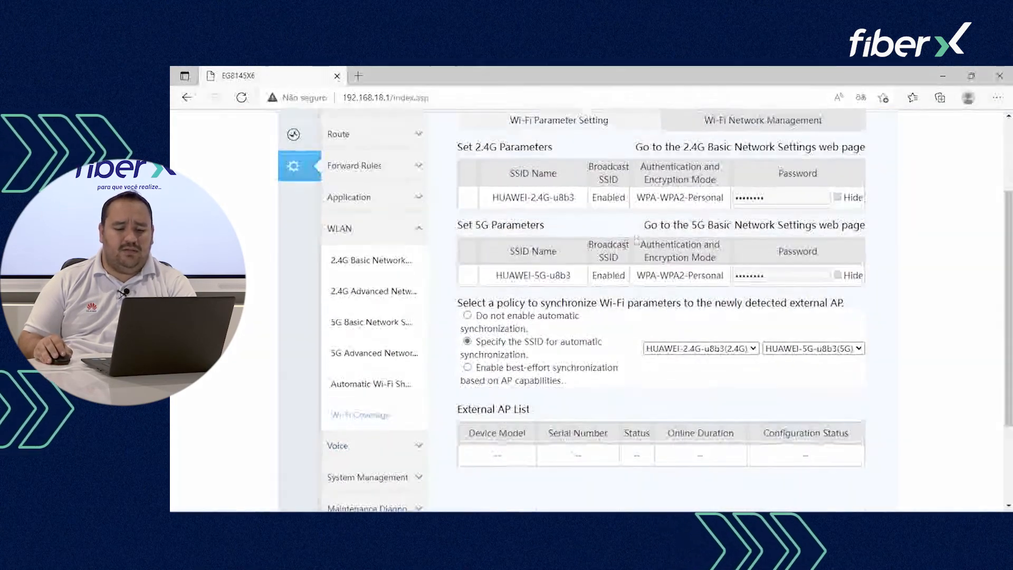
{"action": "scroll", "coordinate": [646, 238], "scroll_direction": "up", "scroll_amount": 2}
{"action": "left_click_drag", "start_coordinate": [519, 240], "coordinate": [598, 241]}
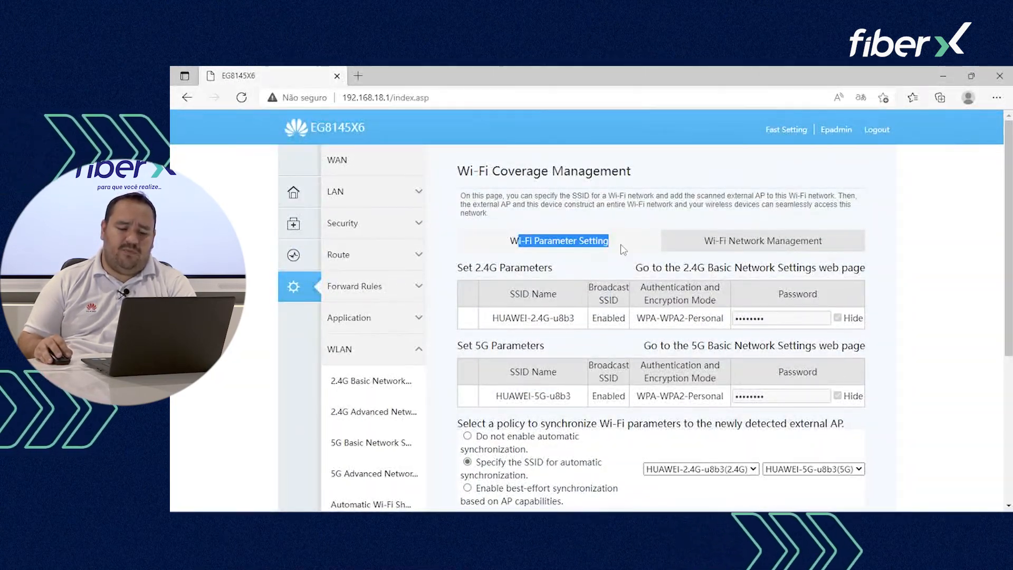
{"action": "left_click", "coordinate": [743, 239]}
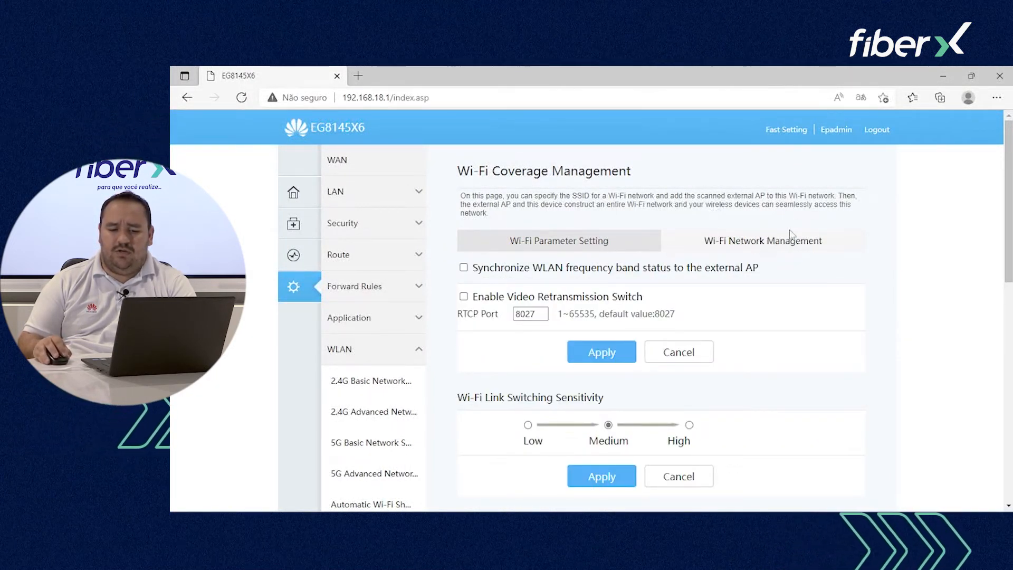
{"action": "scroll", "coordinate": [710, 294], "scroll_direction": "down", "scroll_amount": 3}
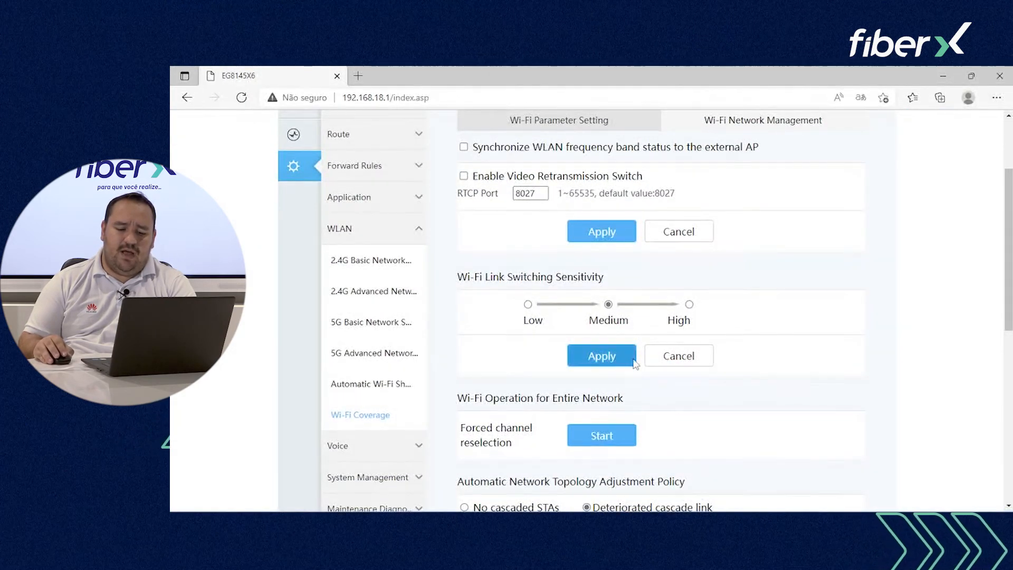
{"action": "scroll", "coordinate": [674, 321], "scroll_direction": "down", "scroll_amount": 2}
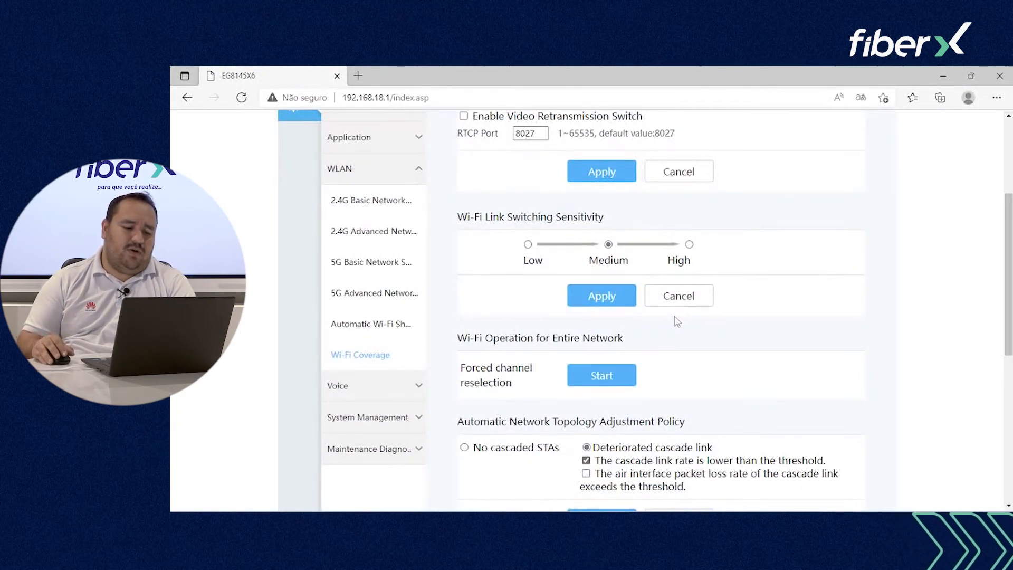
{"action": "left_click", "coordinate": [388, 392]}
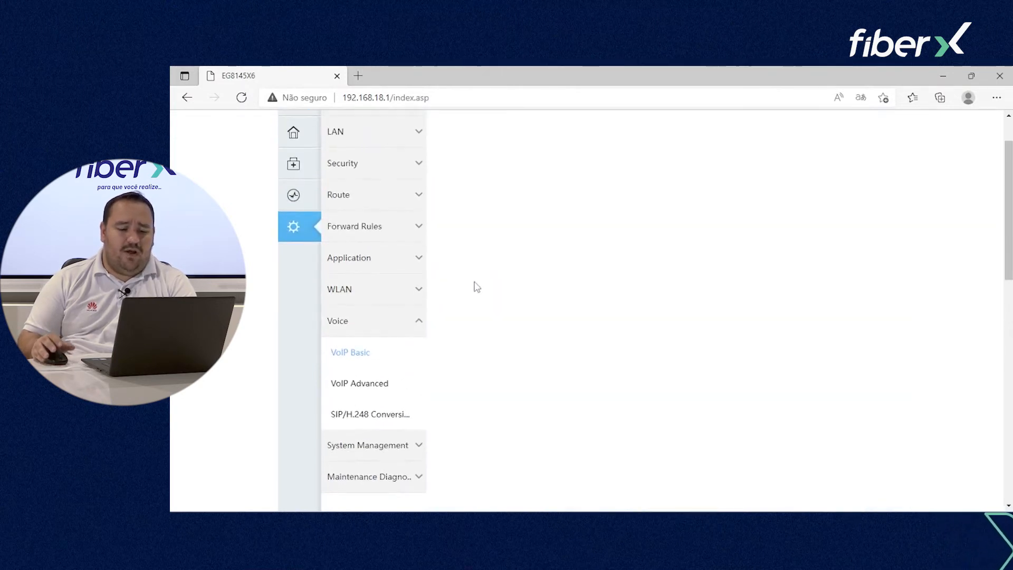
Step: Set both the VoIP Signaling Port and Media Port to 2_VOIP_R_VID_200
{"action": "scroll", "coordinate": [603, 267], "scroll_direction": "up", "scroll_amount": 2}
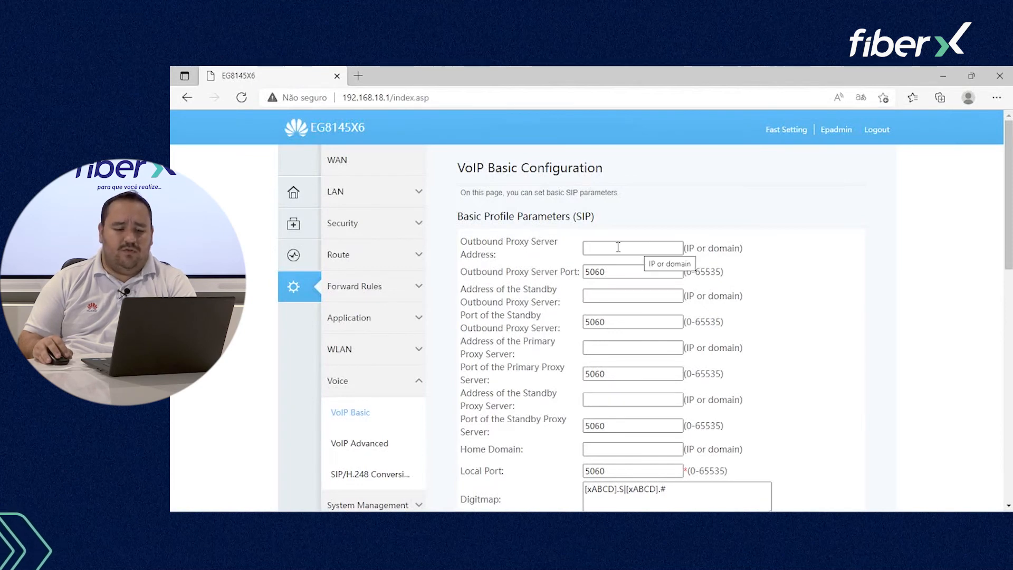
{"action": "scroll", "coordinate": [719, 260], "scroll_direction": "down", "scroll_amount": 3}
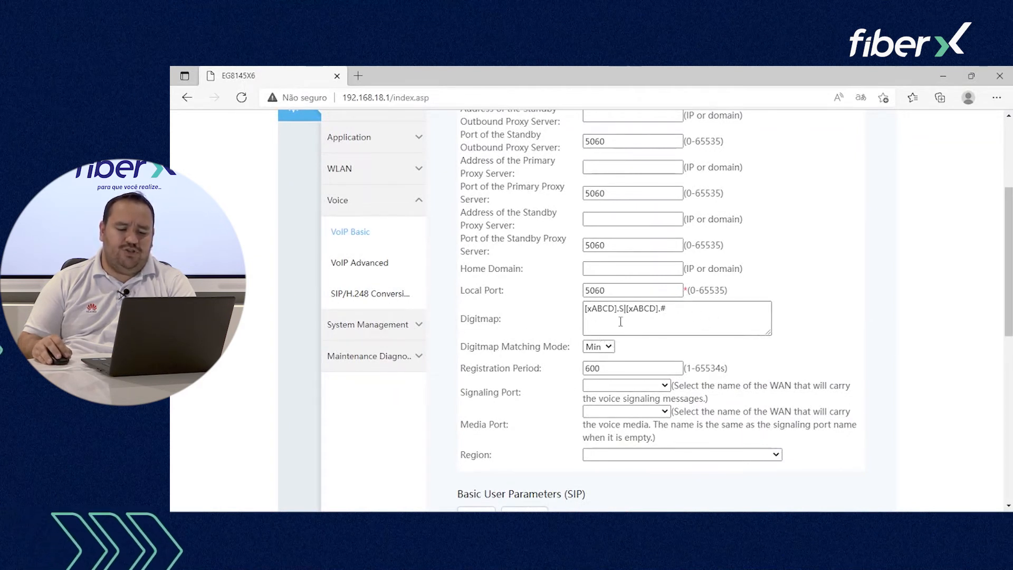
{"action": "left_click_drag", "start_coordinate": [628, 369], "coordinate": [563, 371]}
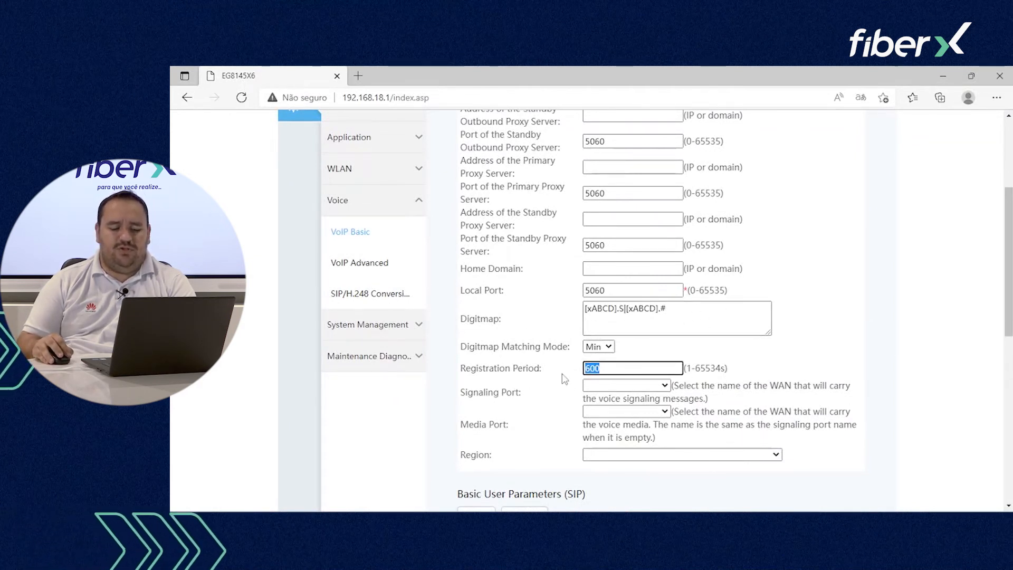
{"action": "left_click", "coordinate": [629, 386]}
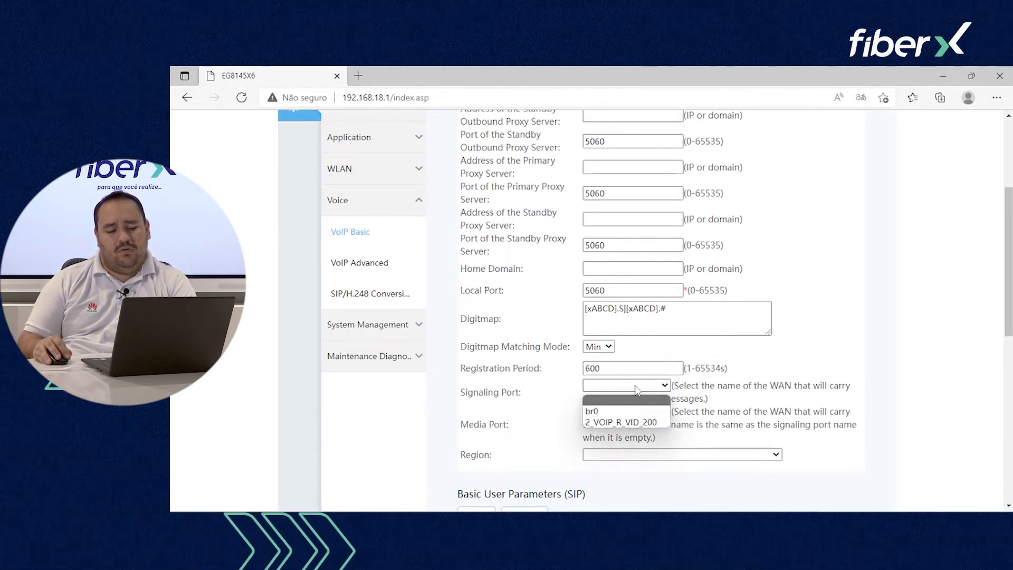
{"action": "left_click", "coordinate": [630, 423]}
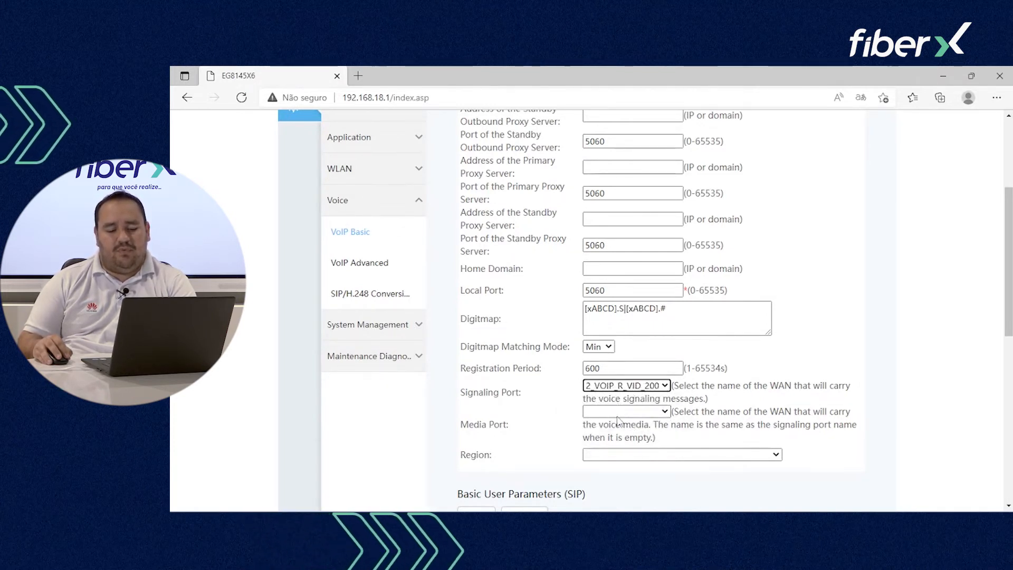
{"action": "left_click", "coordinate": [626, 412]}
{"action": "left_click", "coordinate": [623, 449]}
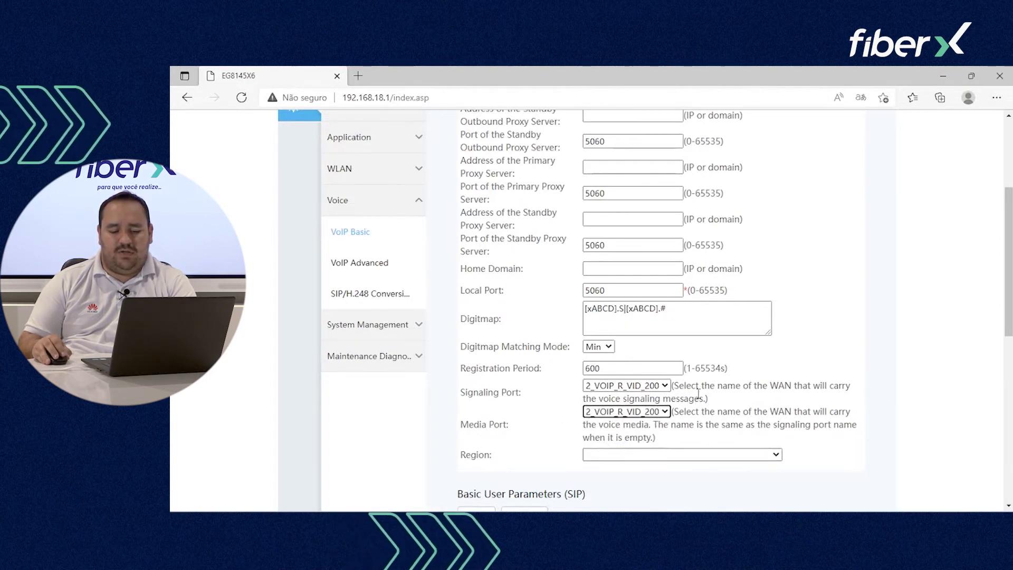
Step: Set the voice Region to Brazil
{"action": "scroll", "coordinate": [641, 428], "scroll_direction": "down", "scroll_amount": 1}
{"action": "left_click", "coordinate": [659, 400]}
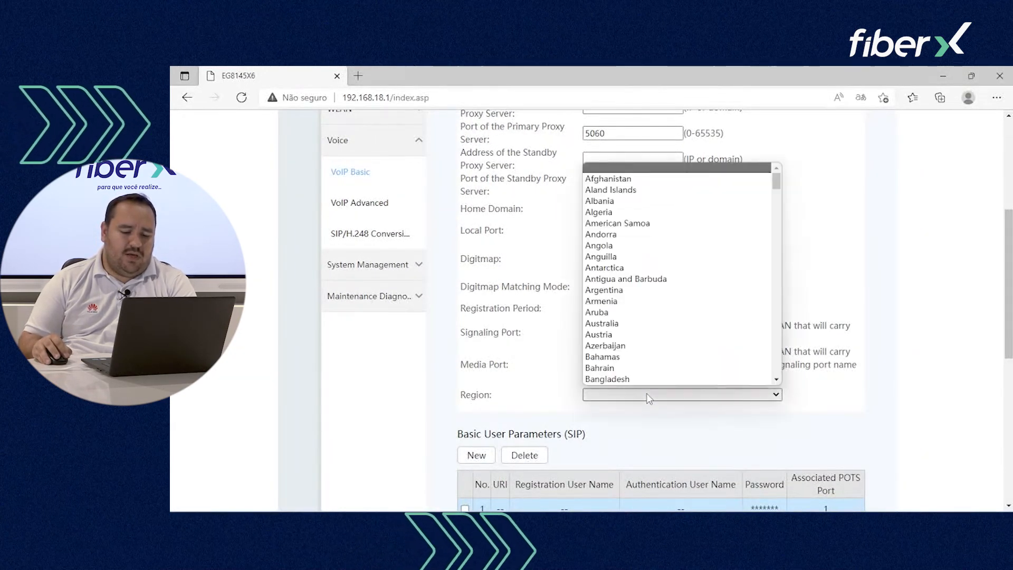
{"action": "scroll", "coordinate": [641, 369], "scroll_direction": "down", "scroll_amount": 4}
{"action": "scroll", "coordinate": [630, 361], "scroll_direction": "down", "scroll_amount": 1}
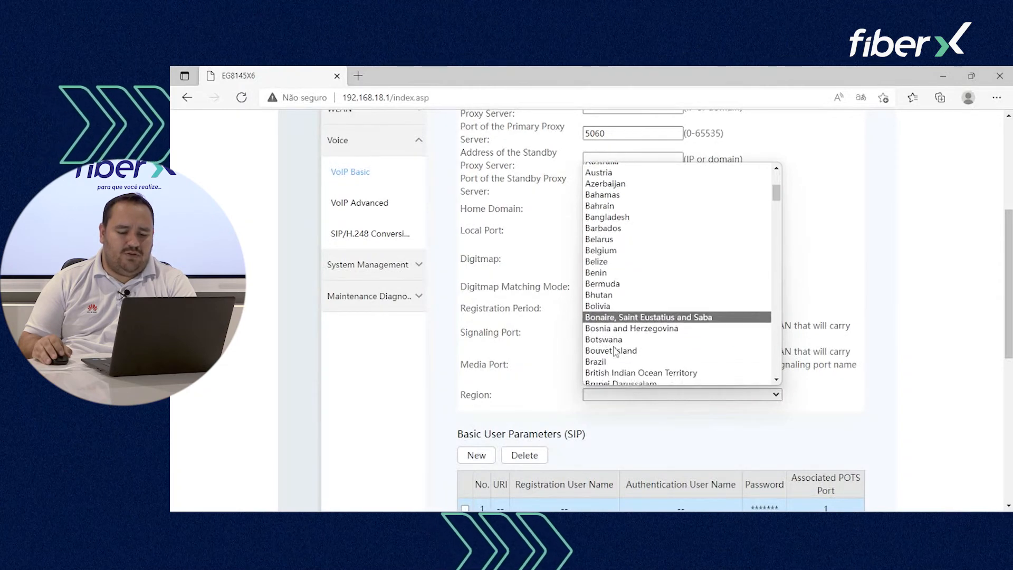
{"action": "left_click", "coordinate": [630, 357]}
Step: Keep POTS port 1 assigned to SIP user 1
{"action": "scroll", "coordinate": [666, 442], "scroll_direction": "down", "scroll_amount": 2}
{"action": "scroll", "coordinate": [665, 442], "scroll_direction": "down", "scroll_amount": 2}
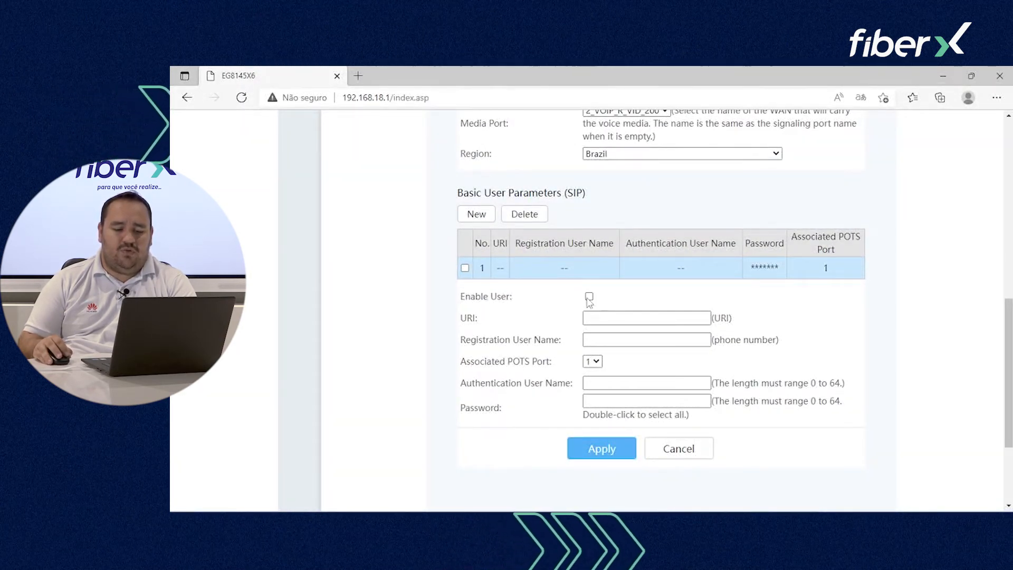
{"action": "left_click", "coordinate": [592, 365]}
{"action": "left_click", "coordinate": [597, 368]}
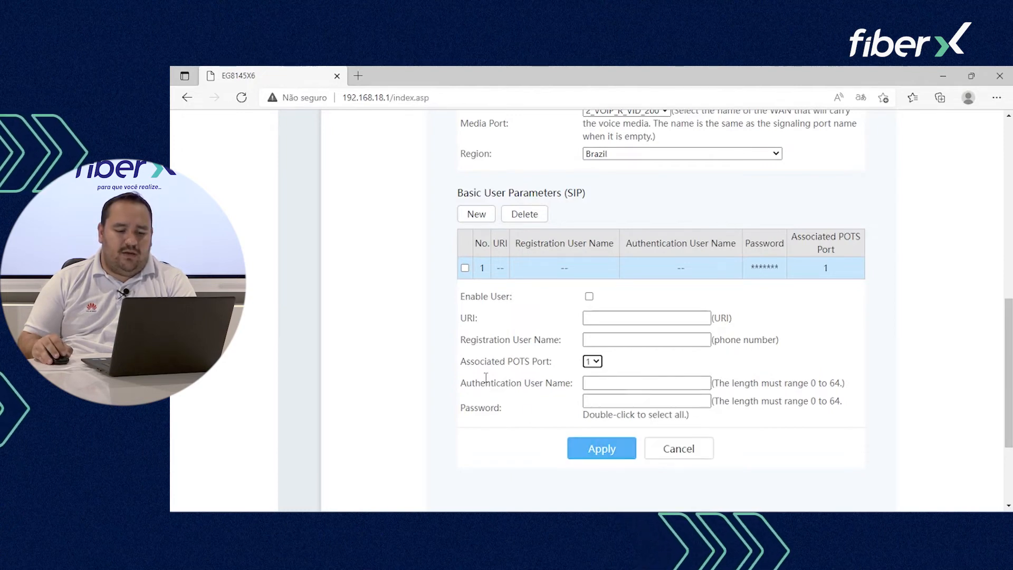
{"action": "scroll", "coordinate": [478, 351], "scroll_direction": "up", "scroll_amount": 5}
Step: In VoIP Advanced, switch fax transmission mode to T.38 and DTMF transmission mode to RFC2833
{"action": "left_click", "coordinate": [359, 262]}
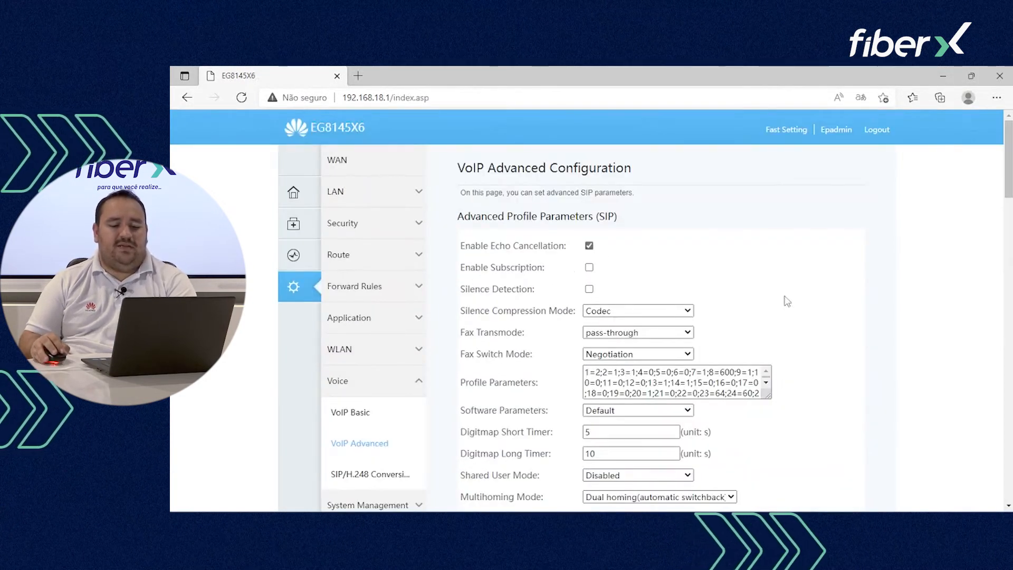
{"action": "scroll", "coordinate": [760, 317], "scroll_direction": "down", "scroll_amount": 1}
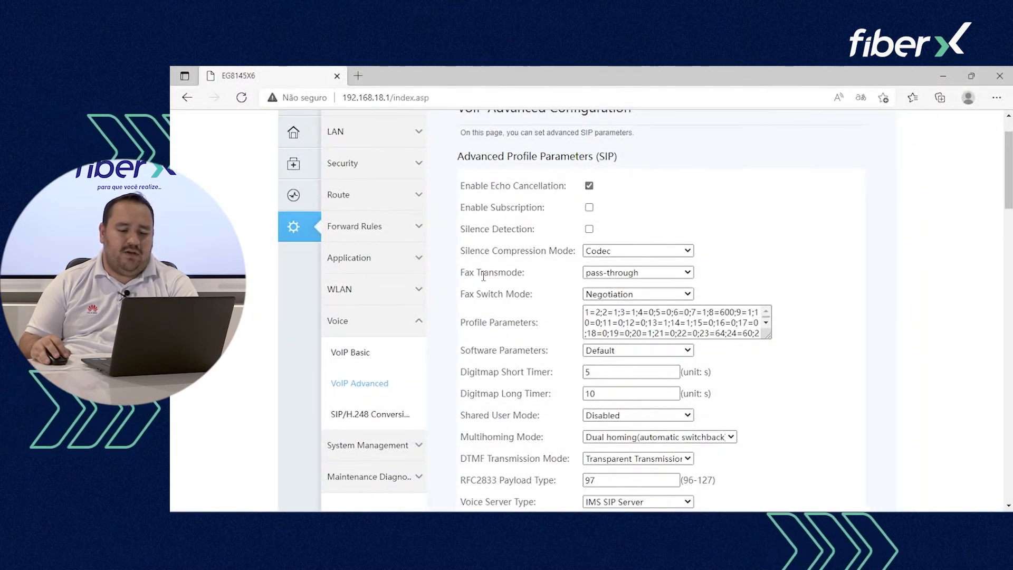
{"action": "left_click", "coordinate": [612, 275]}
{"action": "left_click", "coordinate": [599, 298]}
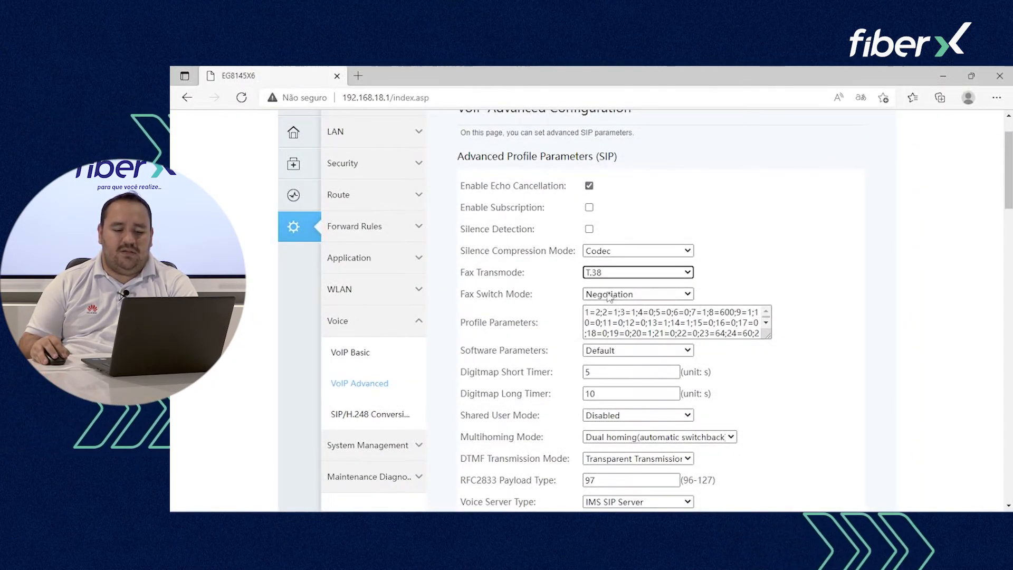
{"action": "scroll", "coordinate": [607, 272], "scroll_direction": "down", "scroll_amount": 2}
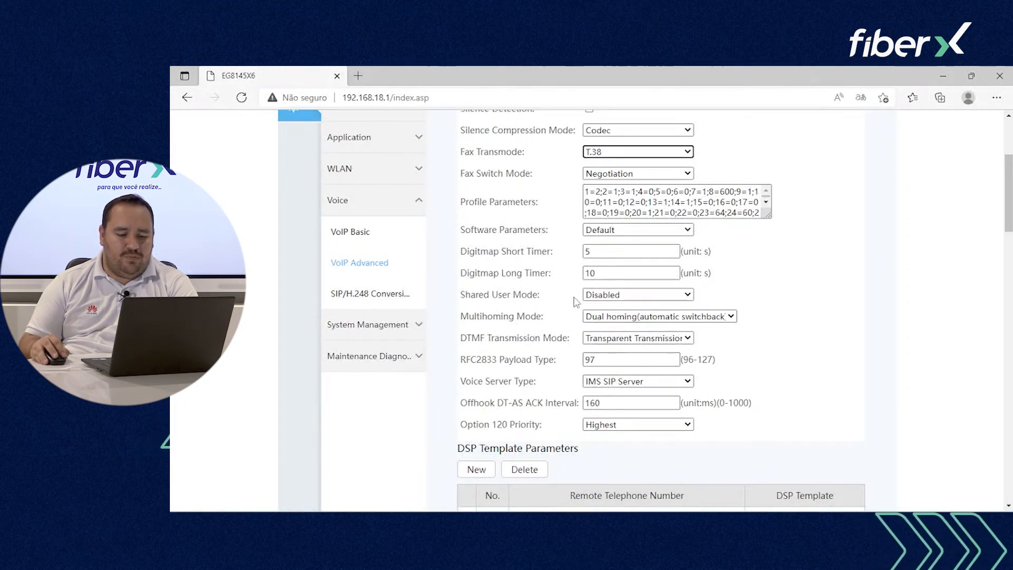
{"action": "left_click", "coordinate": [634, 338]}
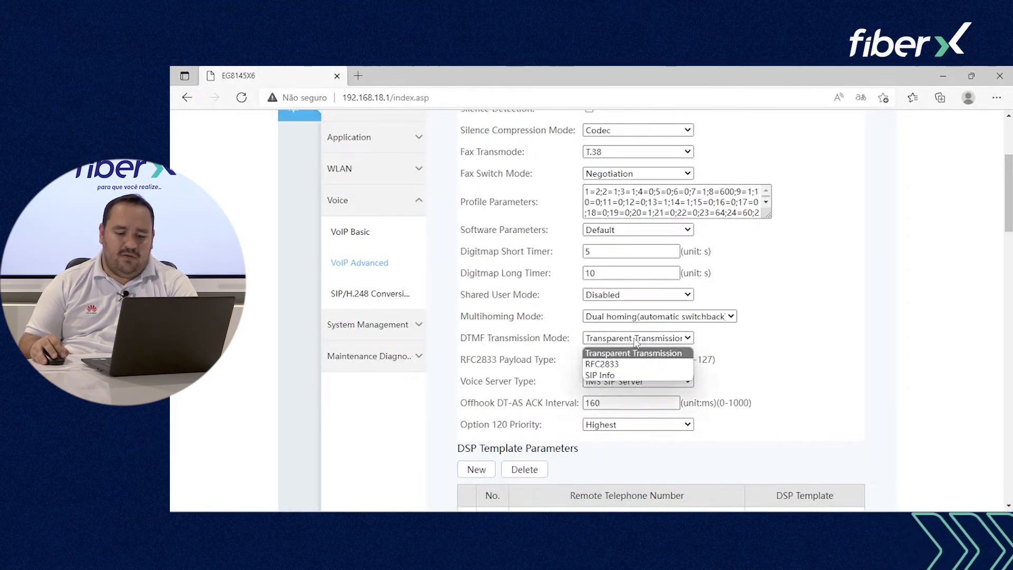
{"action": "left_click", "coordinate": [633, 364]}
{"action": "scroll", "coordinate": [572, 212], "scroll_direction": "down", "scroll_amount": 4}
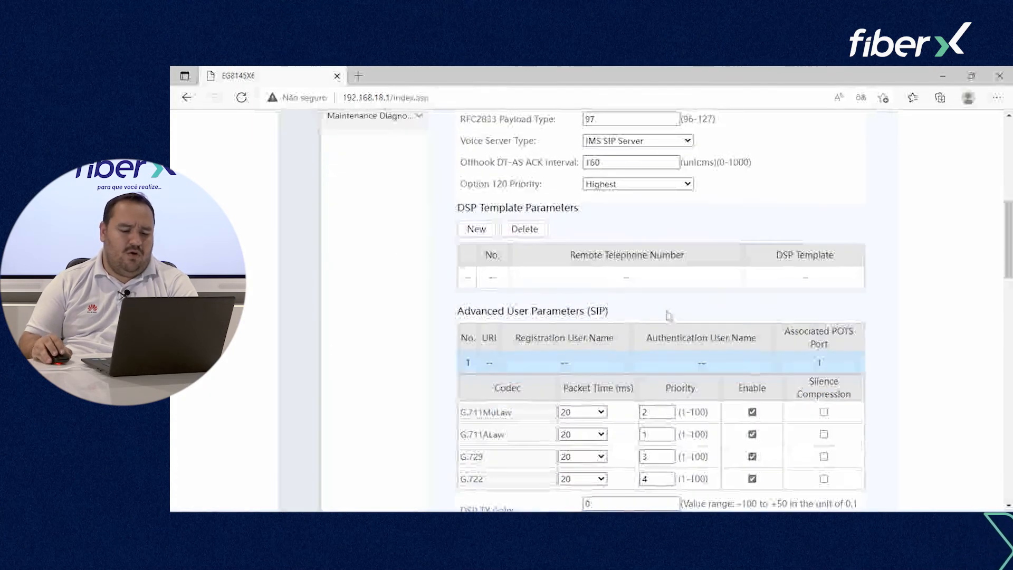
Step: Change the G.711MuLaw codec priority to 3
{"action": "scroll", "coordinate": [660, 232], "scroll_direction": "down", "scroll_amount": 4}
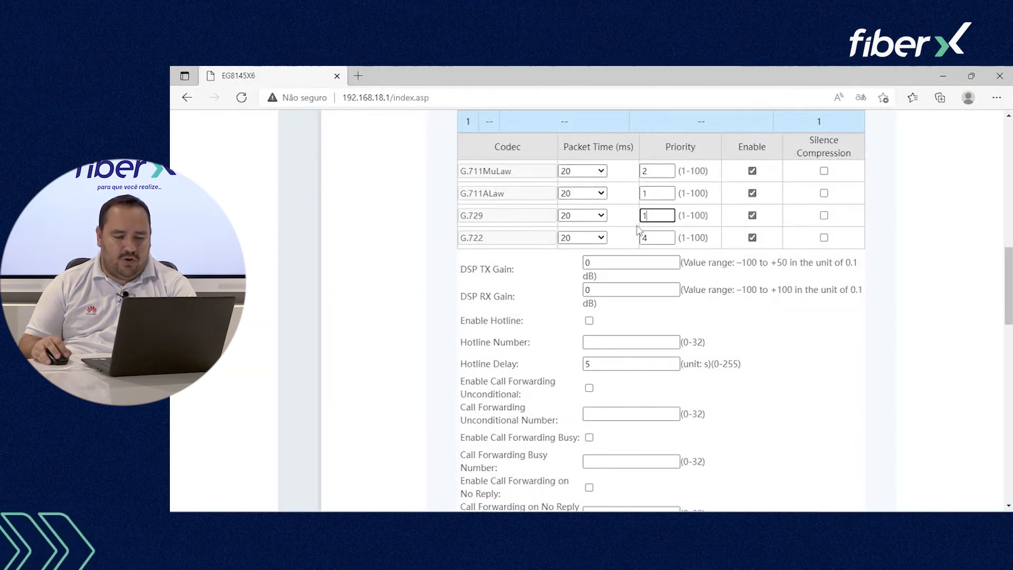
{"action": "left_click", "coordinate": [655, 193]}
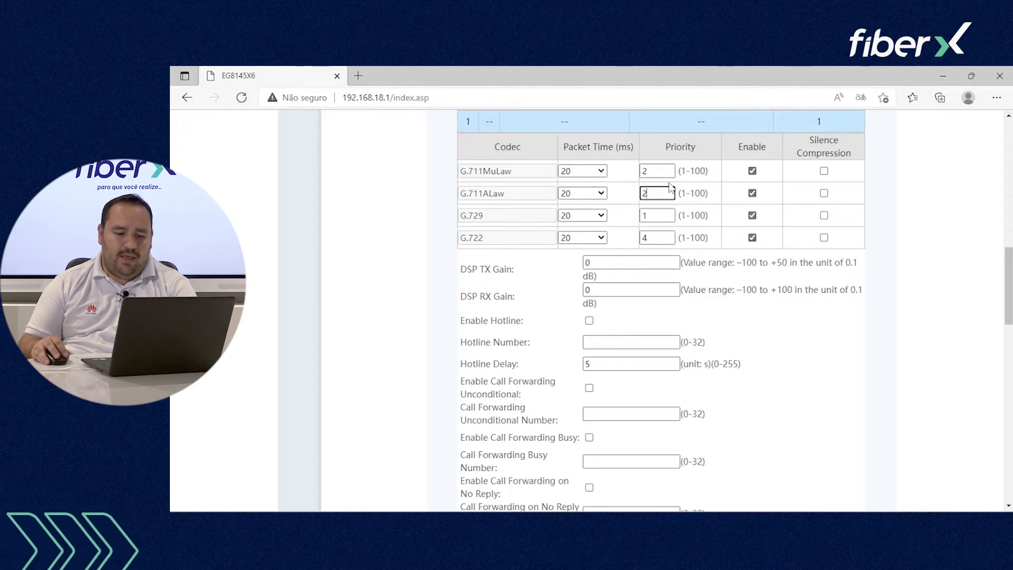
{"action": "double_click", "coordinate": [668, 170]}
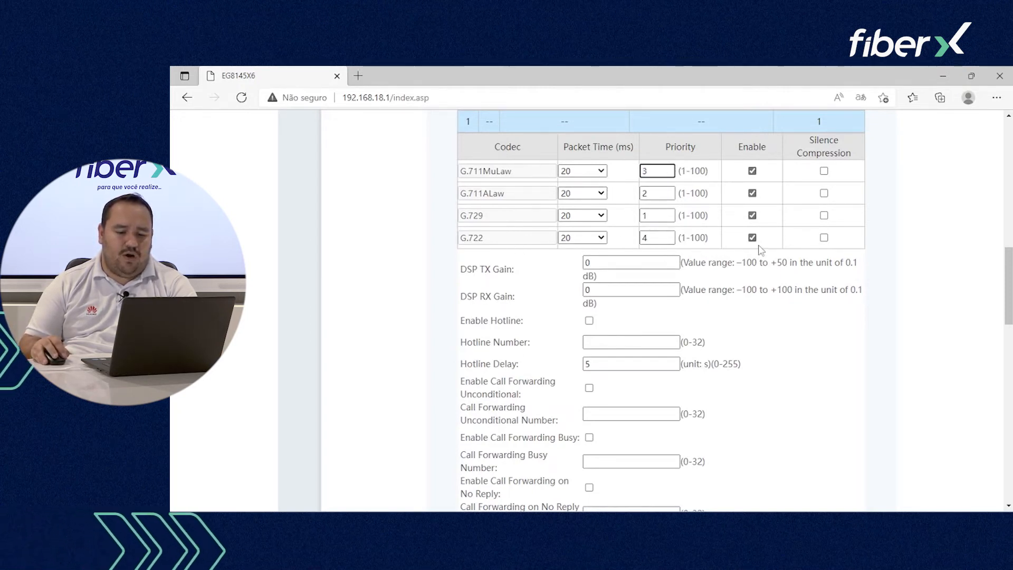
Step: Review the Three-party Call and Caller ID Display options, then tick Call Transfer
{"action": "scroll", "coordinate": [738, 316], "scroll_direction": "down", "scroll_amount": 4}
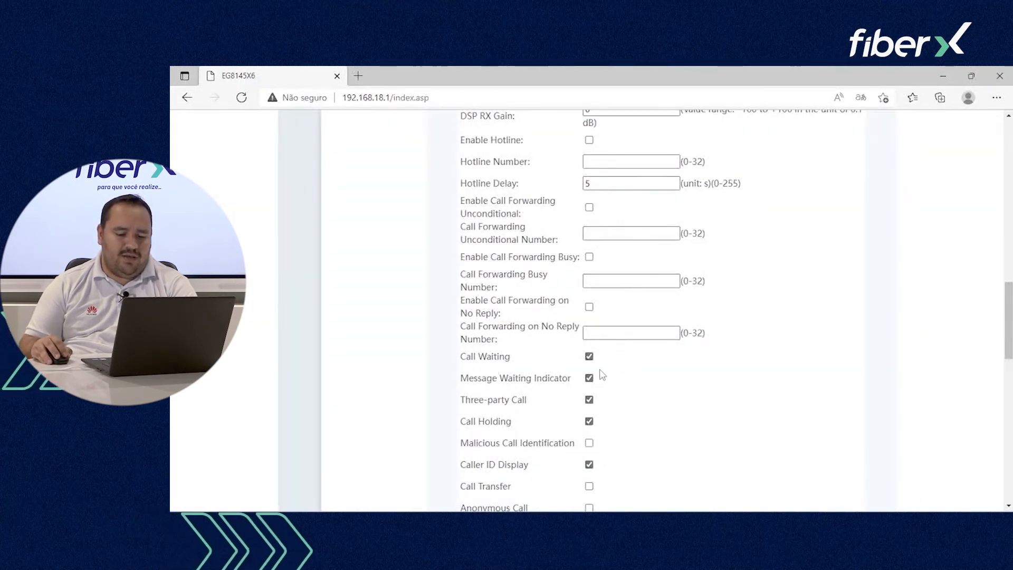
{"action": "scroll", "coordinate": [602, 374], "scroll_direction": "down", "scroll_amount": 3}
{"action": "left_click_drag", "start_coordinate": [491, 284], "coordinate": [584, 288]}
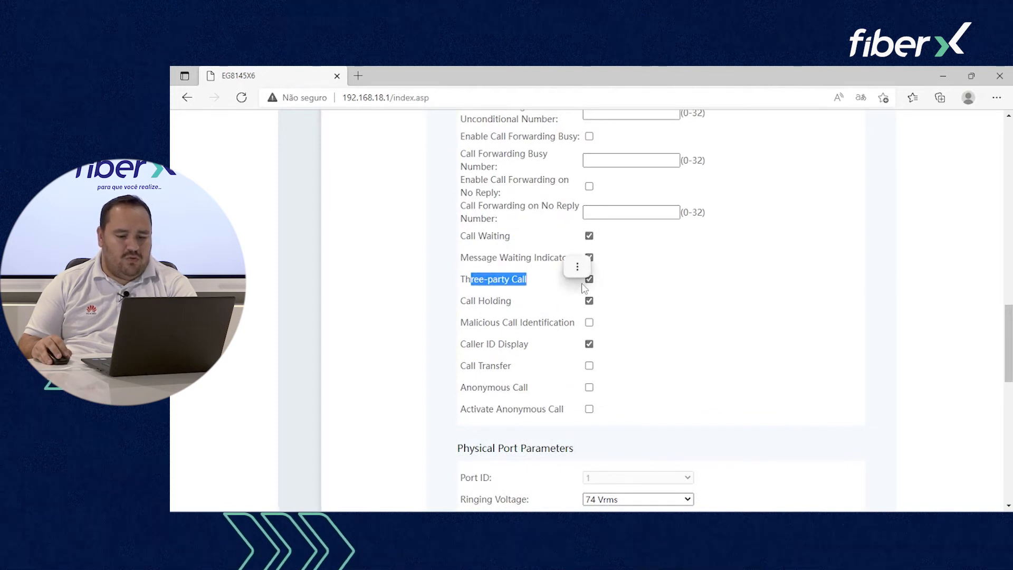
{"action": "left_click", "coordinate": [478, 338]}
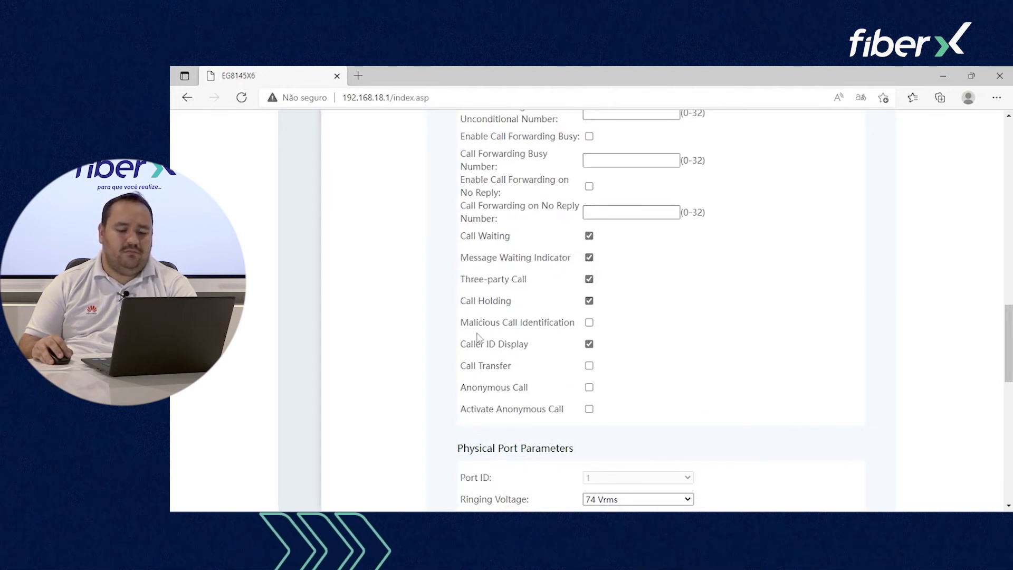
{"action": "scroll", "coordinate": [494, 346], "scroll_direction": "down", "scroll_amount": 1}
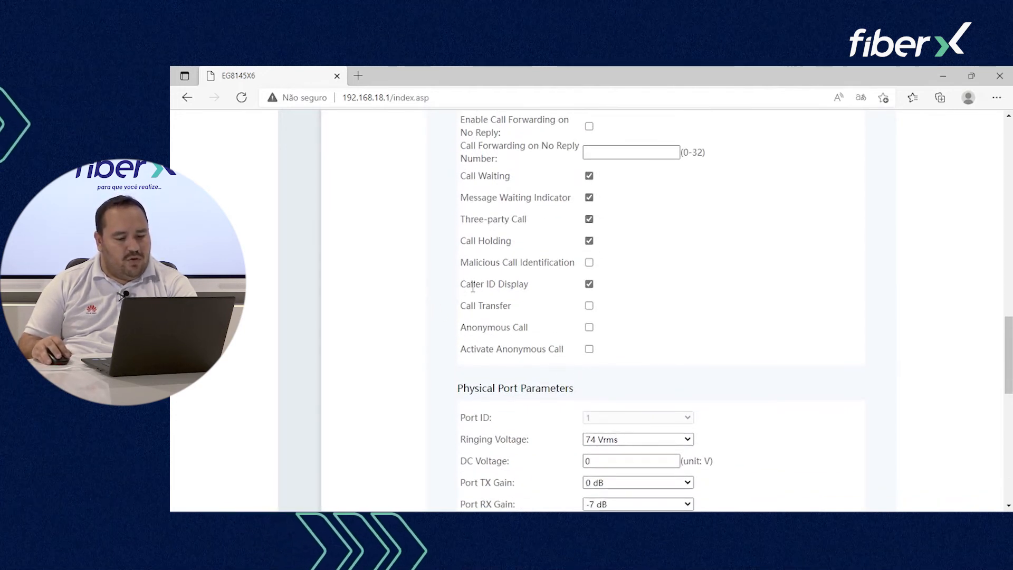
{"action": "left_click_drag", "start_coordinate": [461, 285], "coordinate": [531, 287]}
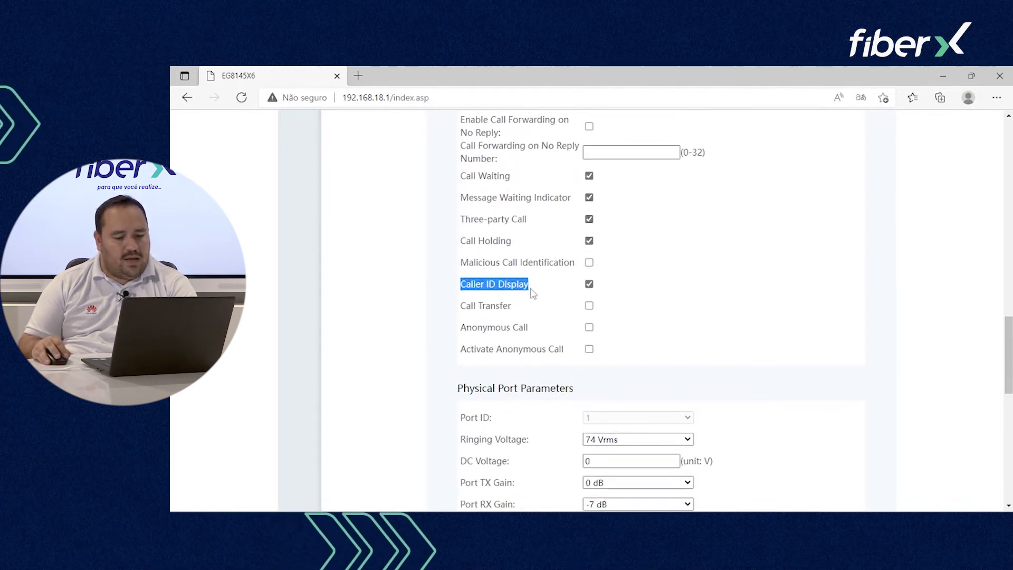
{"action": "left_click", "coordinate": [504, 287]}
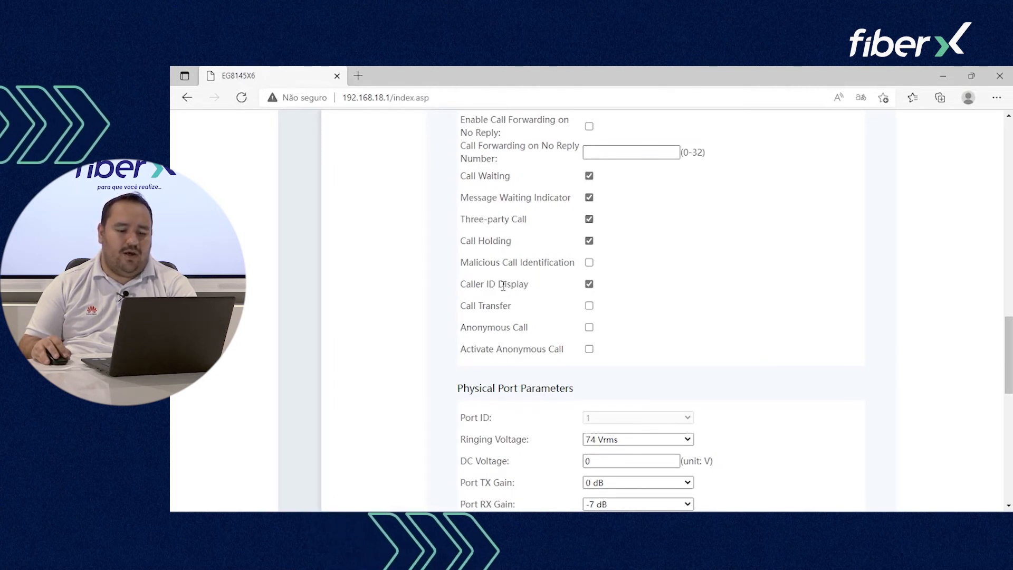
{"action": "left_click", "coordinate": [590, 306]}
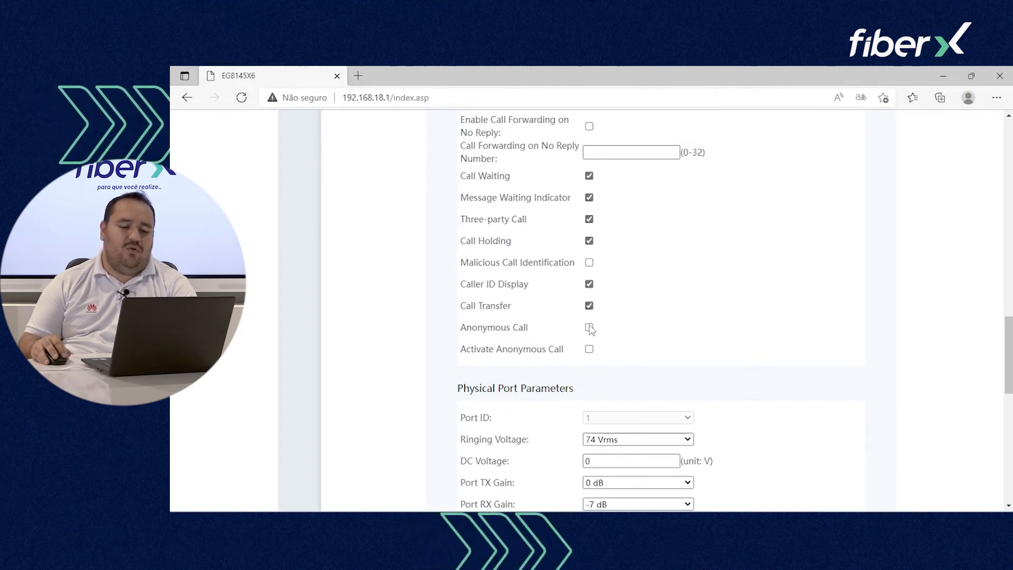
Step: Go to the SIP/H.248 Protocol Conversion page, where the protocol is SIP
{"action": "scroll", "coordinate": [593, 344], "scroll_direction": "down", "scroll_amount": 5}
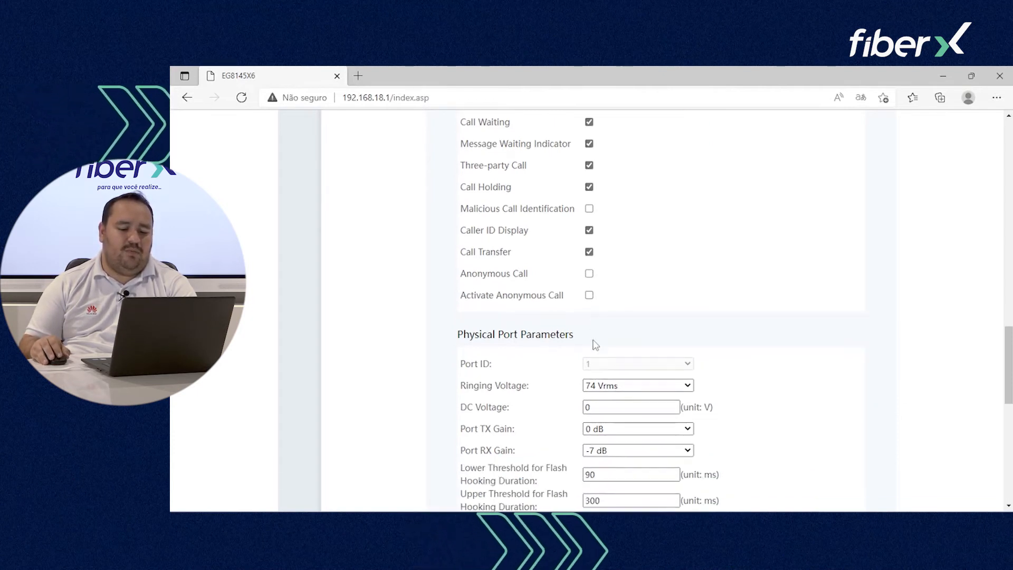
{"action": "scroll", "coordinate": [596, 212], "scroll_direction": "down", "scroll_amount": 4}
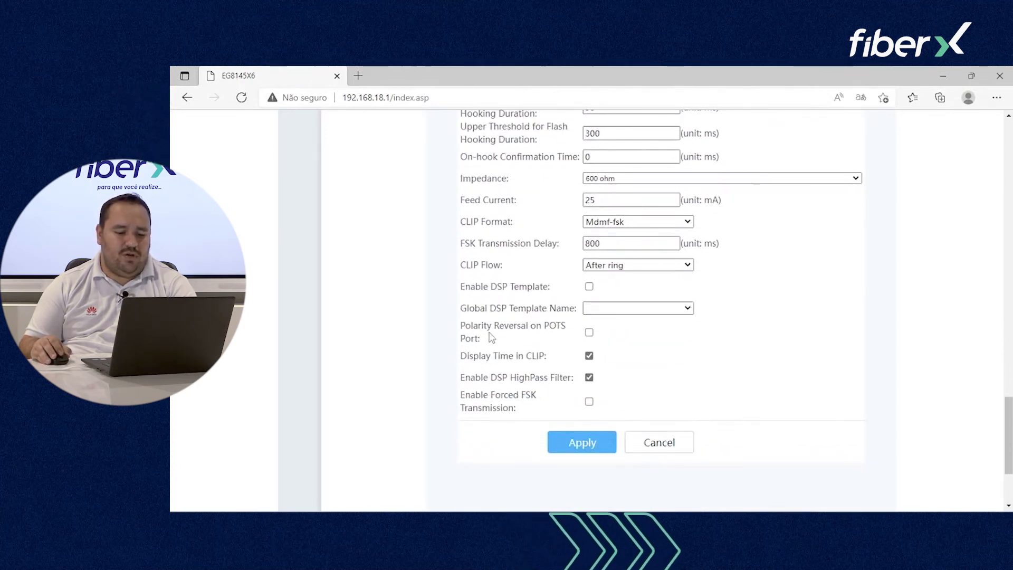
{"action": "scroll", "coordinate": [435, 294], "scroll_direction": "up", "scroll_amount": 20}
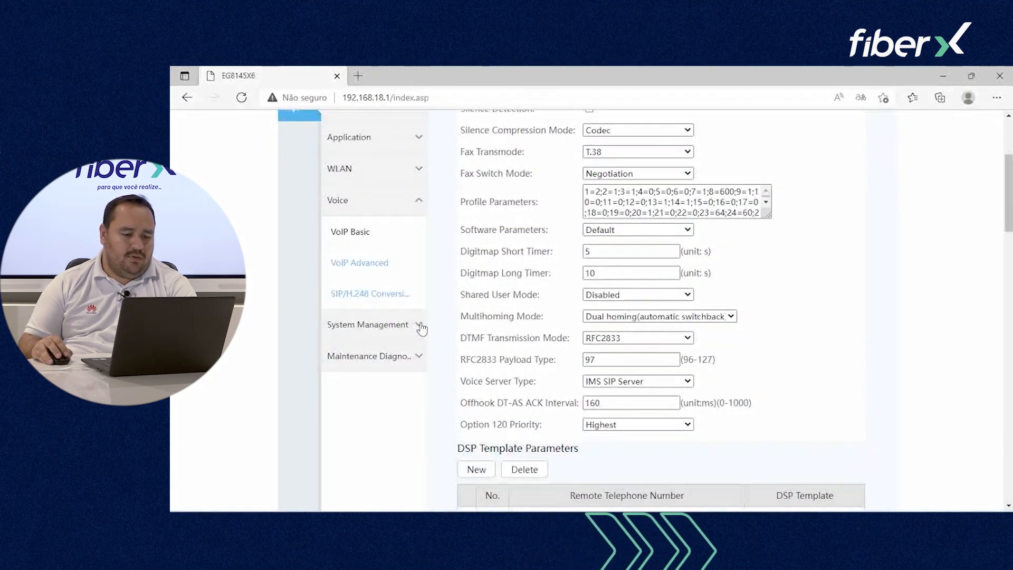
{"action": "left_click", "coordinate": [381, 296]}
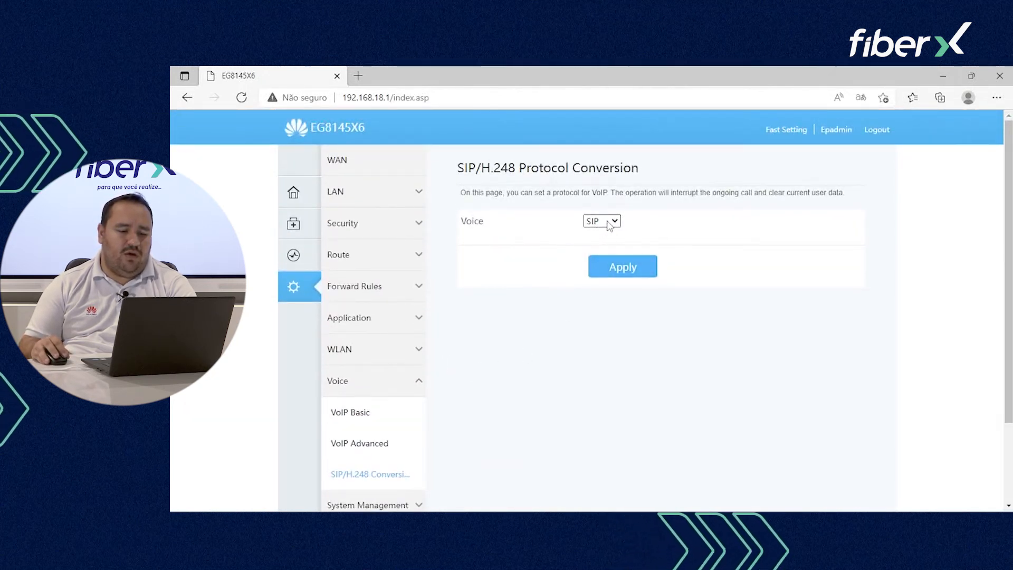
{"action": "left_click", "coordinate": [610, 223]}
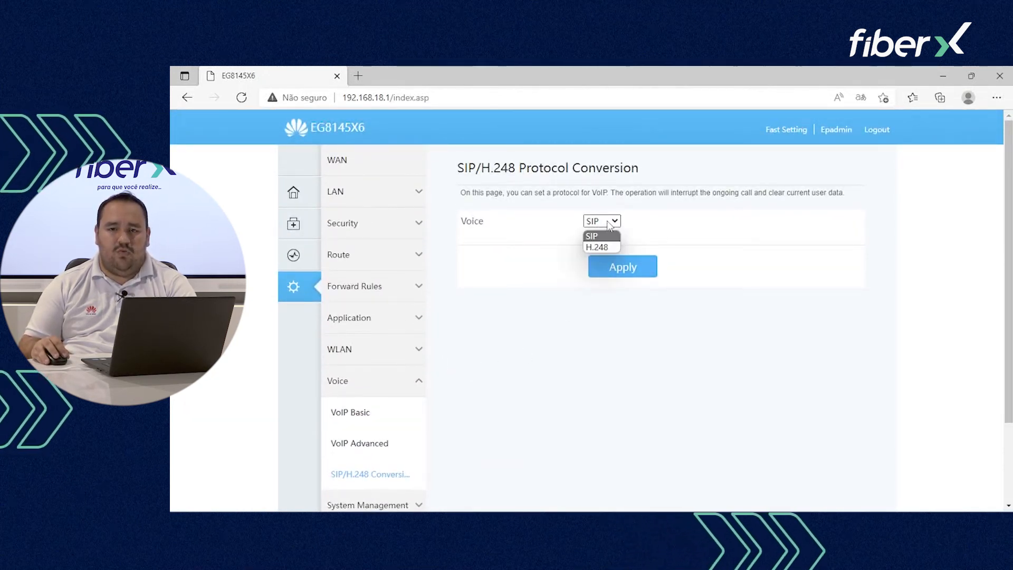
{"action": "left_click", "coordinate": [610, 223]}
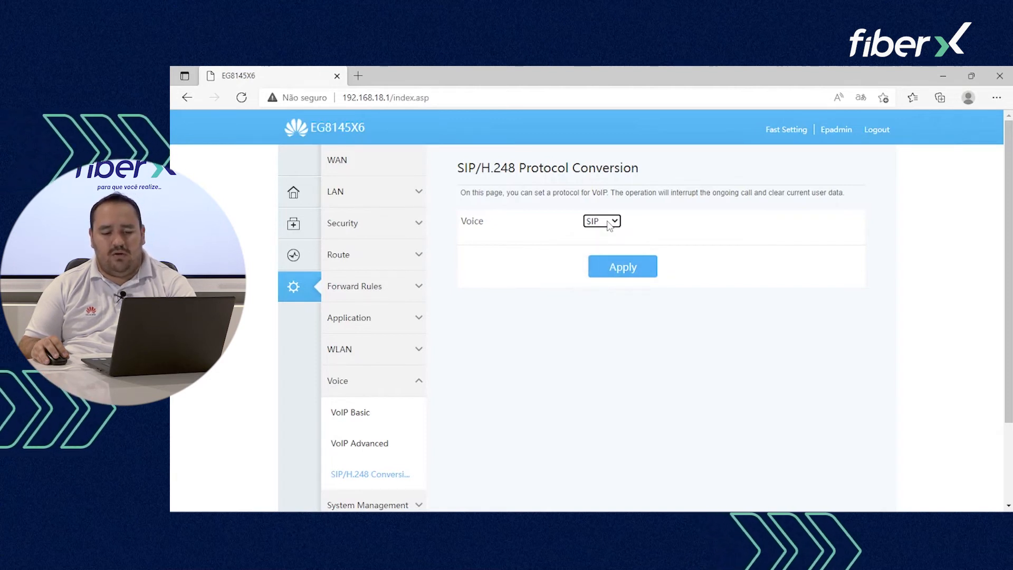
{"action": "scroll", "coordinate": [496, 373], "scroll_direction": "down", "scroll_amount": 2}
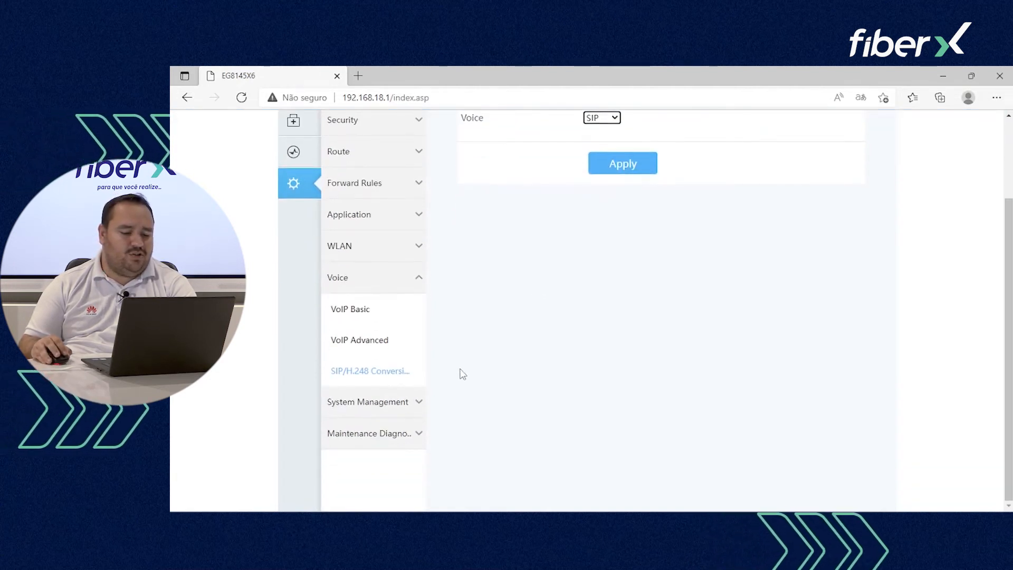
Step: In System Management's Account Management, switch the User Name to admin and back to the regular user
{"action": "left_click", "coordinate": [393, 412]}
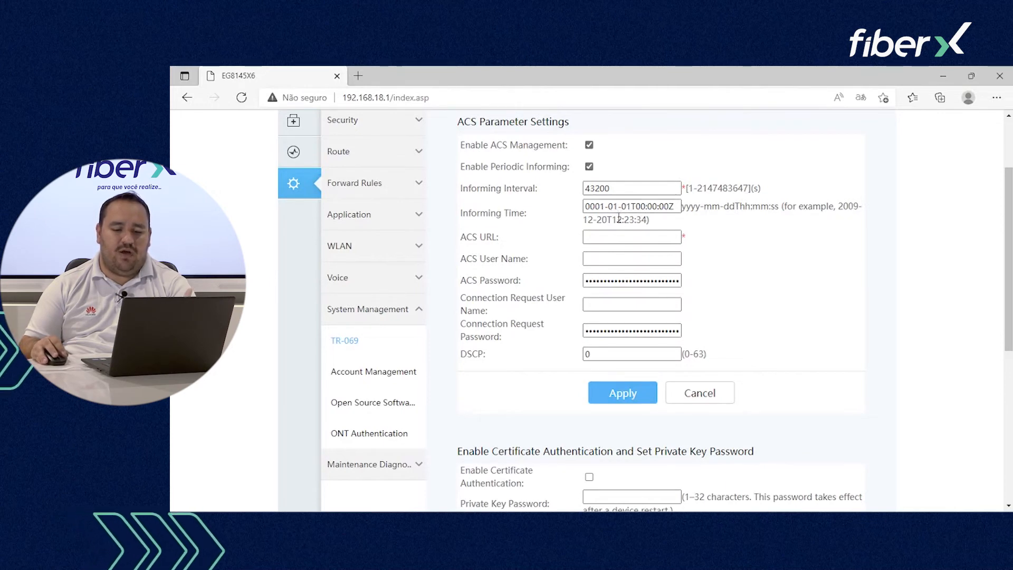
{"action": "left_click", "coordinate": [380, 373]}
{"action": "left_click", "coordinate": [580, 213]}
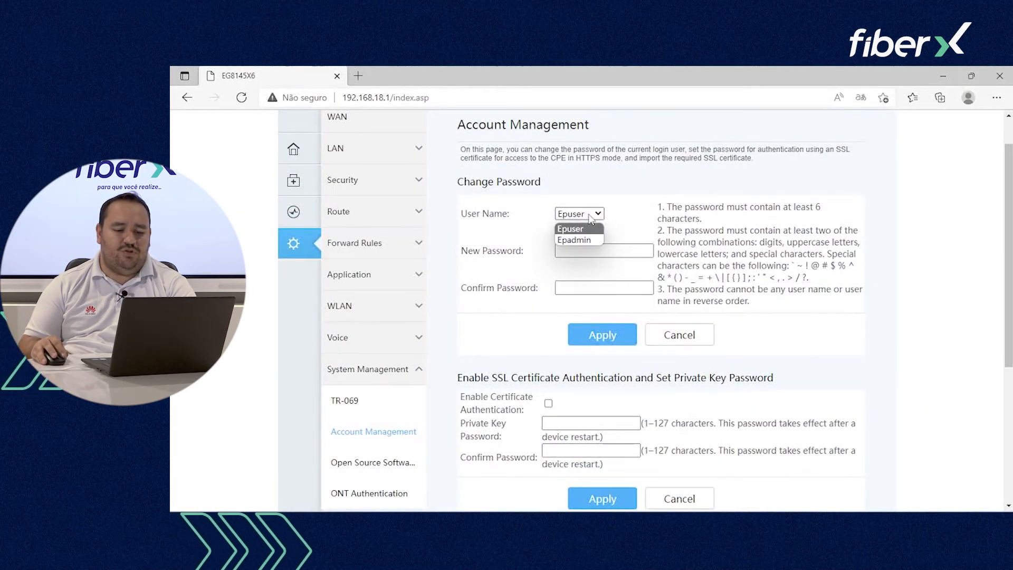
{"action": "left_click", "coordinate": [584, 240]}
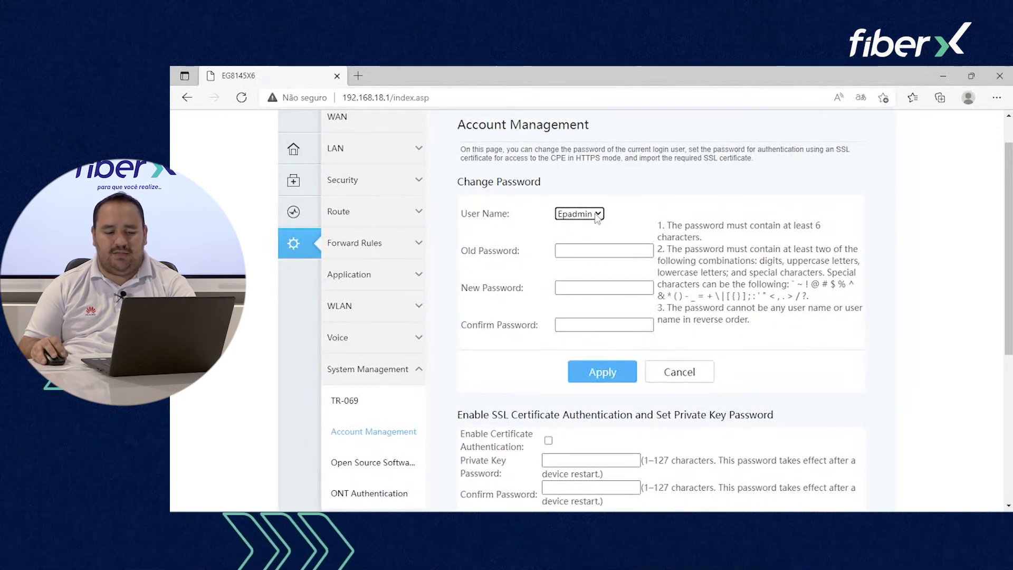
{"action": "left_click", "coordinate": [597, 216]}
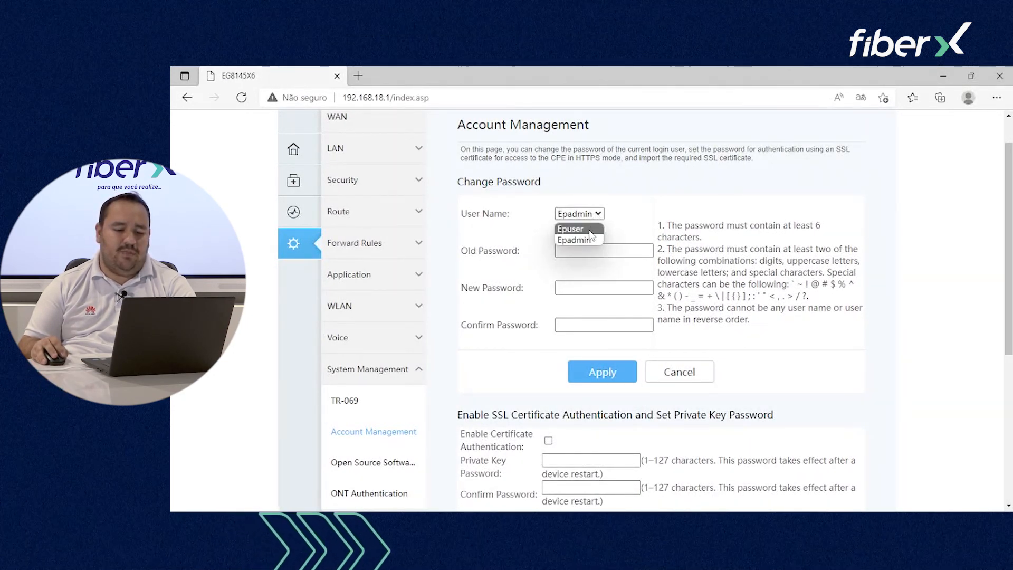
{"action": "left_click", "coordinate": [589, 229]}
Step: View ONT Authentication, set to Password mode with an ASCII string password
{"action": "scroll", "coordinate": [591, 237], "scroll_direction": "down", "scroll_amount": 2}
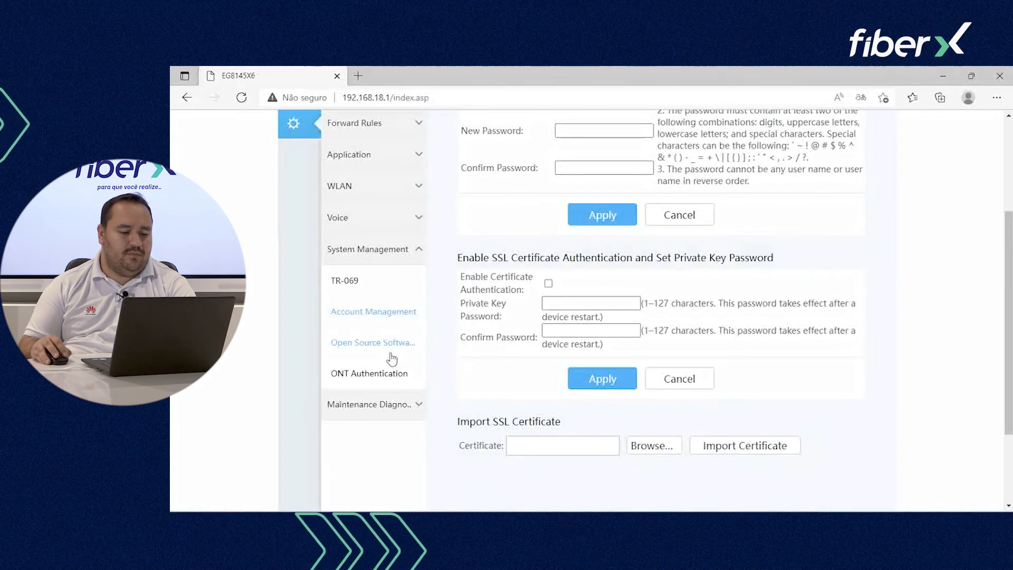
{"action": "left_click", "coordinate": [381, 388]}
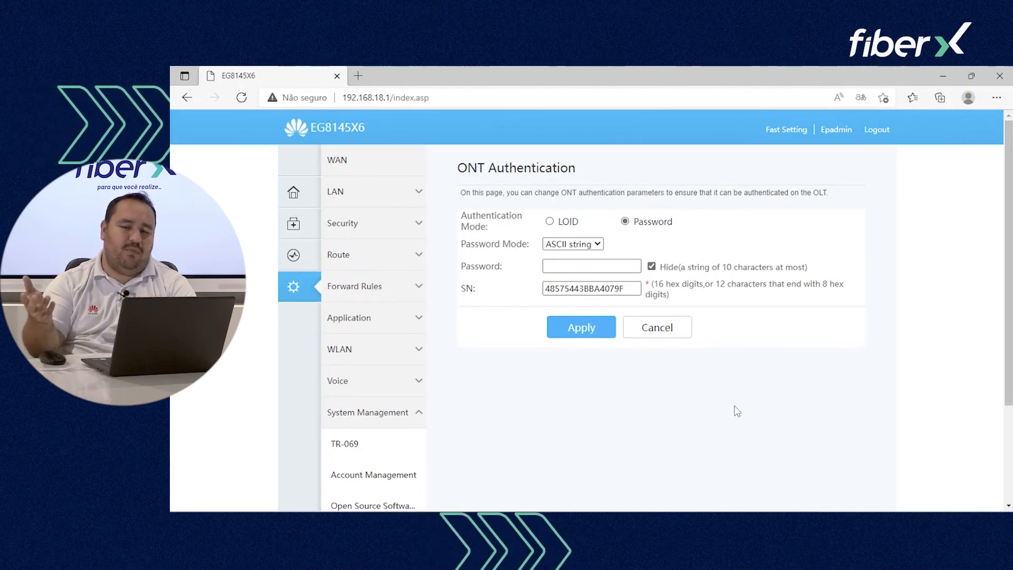
{"action": "scroll", "coordinate": [616, 369], "scroll_direction": "down", "scroll_amount": 3}
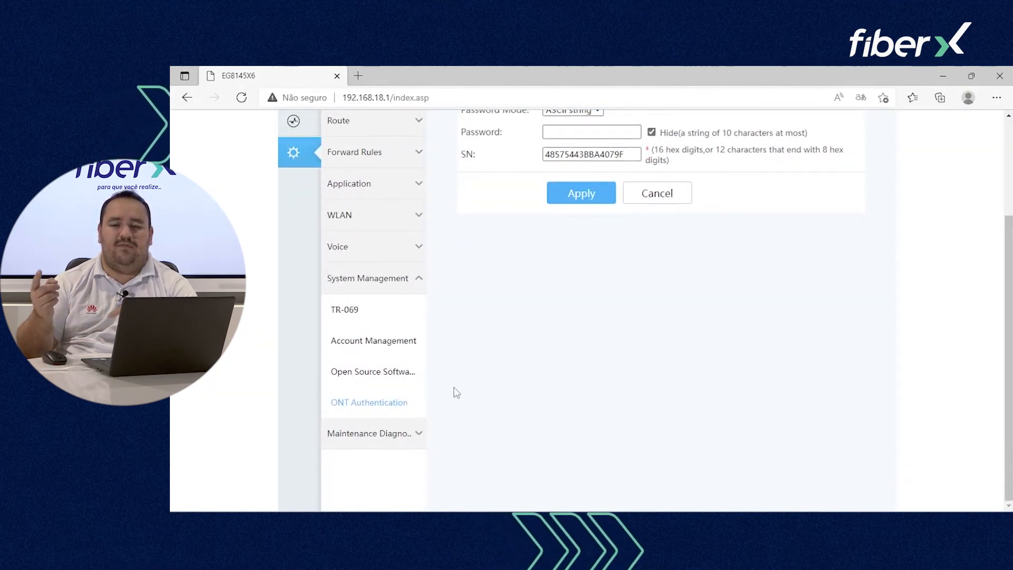
Step: Expand Maintenance Diagnosis and view the Configuration File Management page
{"action": "left_click", "coordinate": [400, 443]}
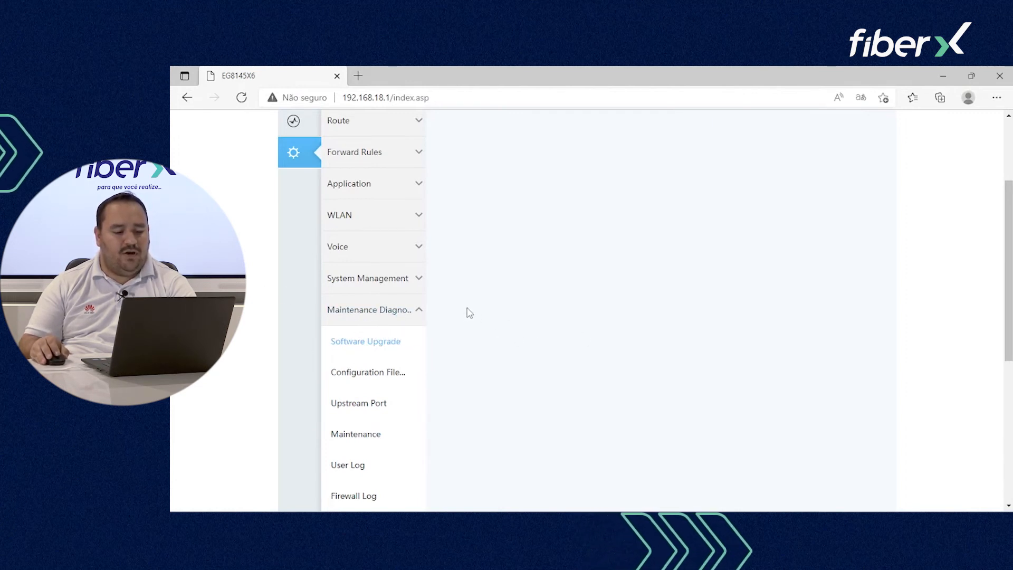
{"action": "scroll", "coordinate": [437, 387], "scroll_direction": "down", "scroll_amount": 5}
{"action": "scroll", "coordinate": [440, 389], "scroll_direction": "up", "scroll_amount": 6}
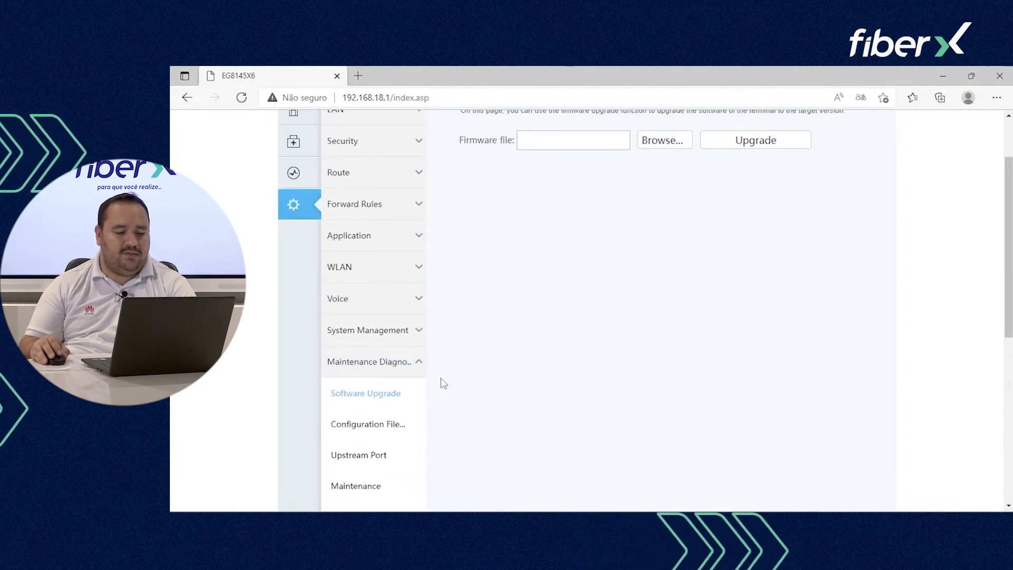
{"action": "scroll", "coordinate": [443, 382], "scroll_direction": "up", "scroll_amount": 1}
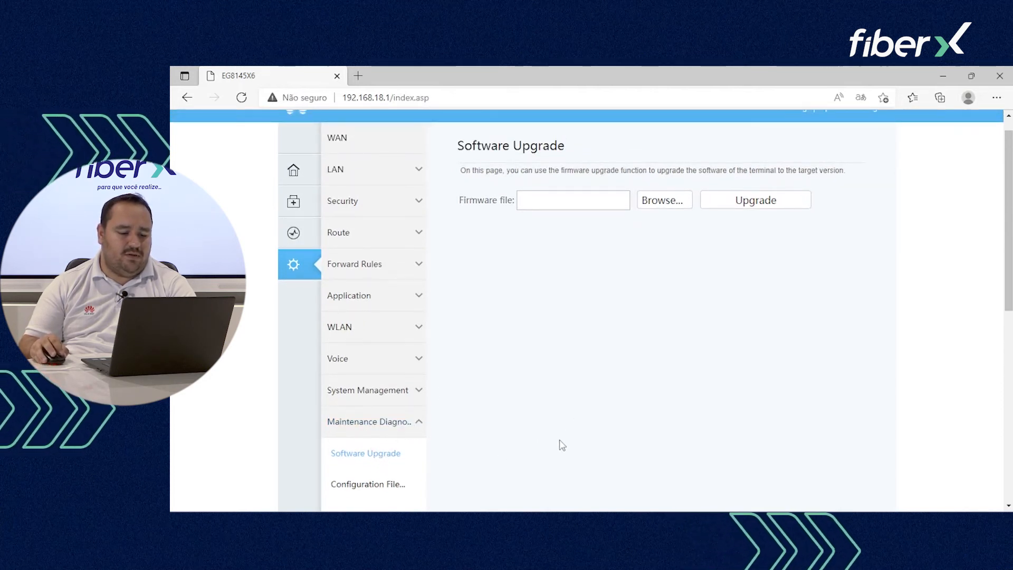
{"action": "scroll", "coordinate": [541, 416], "scroll_direction": "down", "scroll_amount": 1}
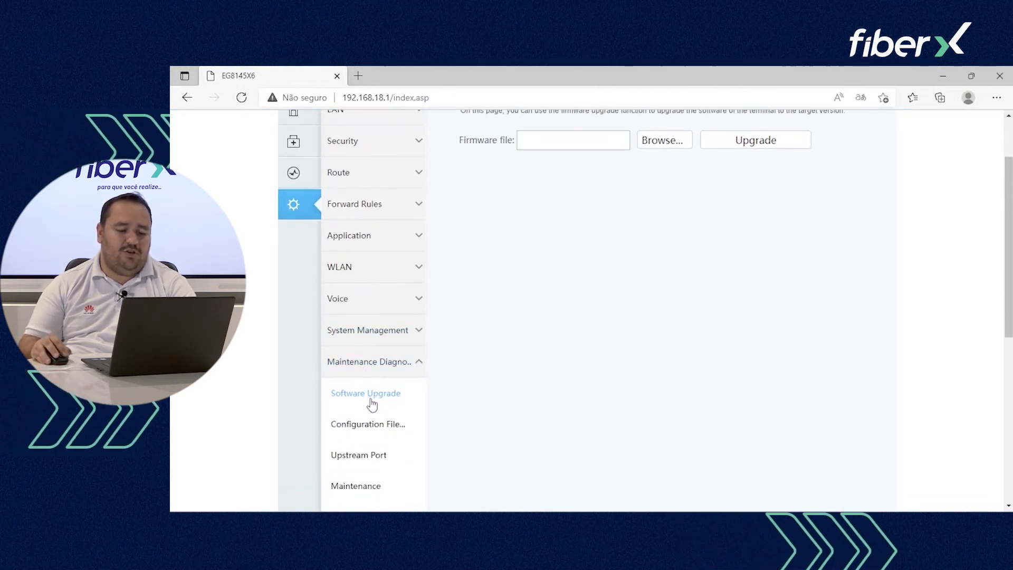
{"action": "left_click", "coordinate": [406, 425]}
{"action": "scroll", "coordinate": [642, 425], "scroll_direction": "up", "scroll_amount": 1}
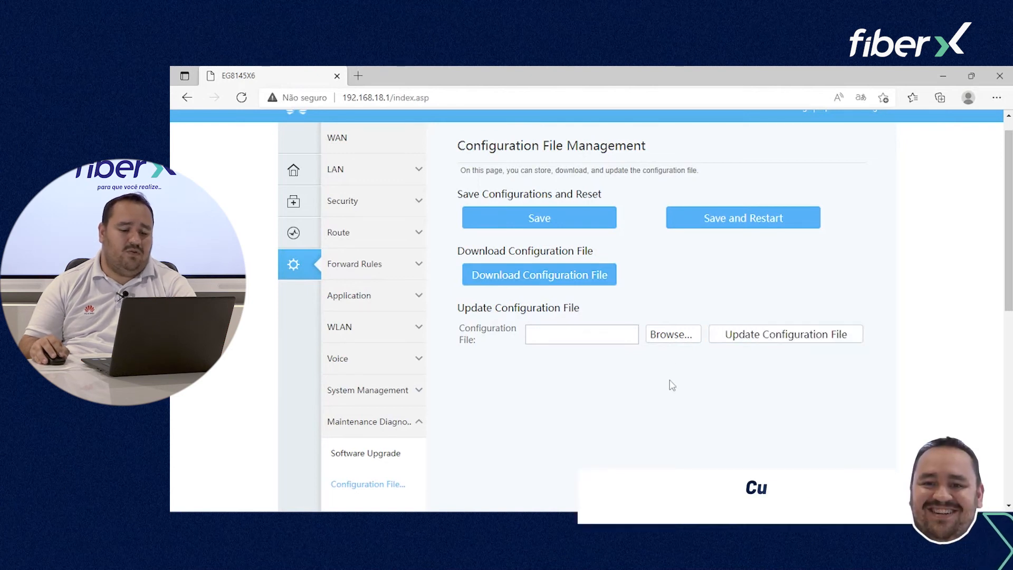
{"action": "scroll", "coordinate": [566, 390], "scroll_direction": "down", "scroll_amount": 2}
Step: On the Upstream Port page, leave the upstream port set to Optical
{"action": "left_click", "coordinate": [374, 401]}
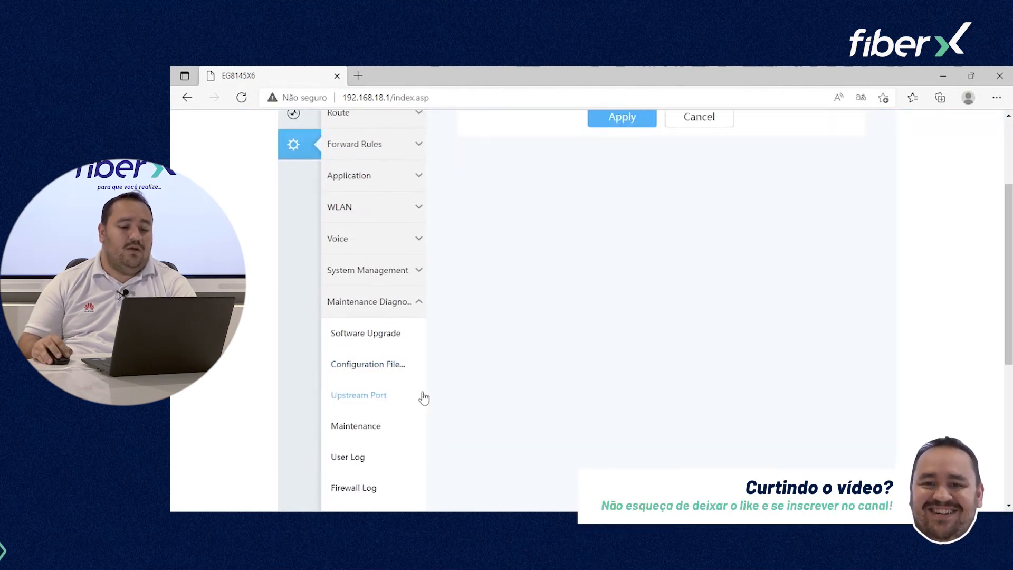
{"action": "scroll", "coordinate": [539, 393], "scroll_direction": "up", "scroll_amount": 2}
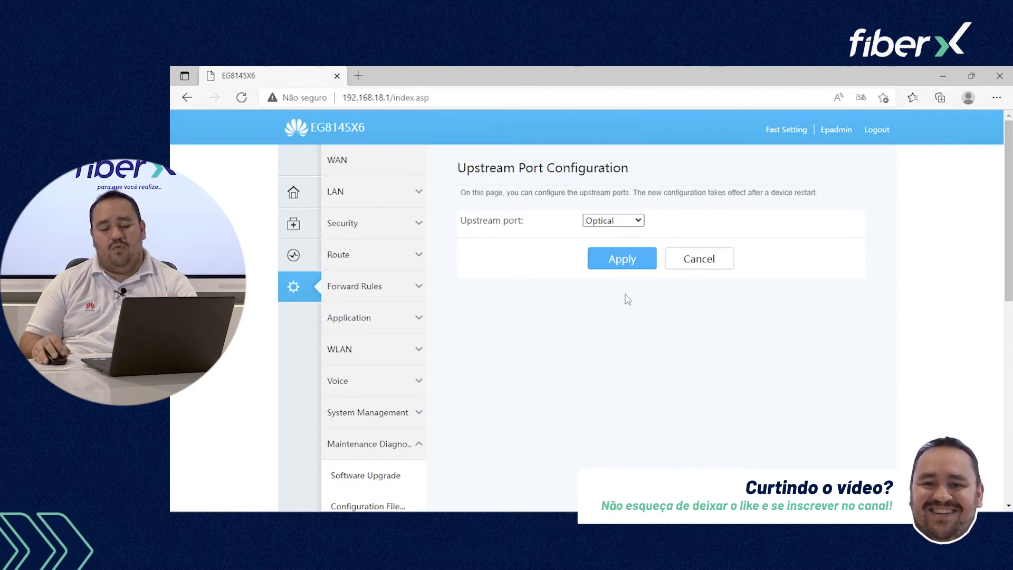
{"action": "left_click", "coordinate": [625, 222]}
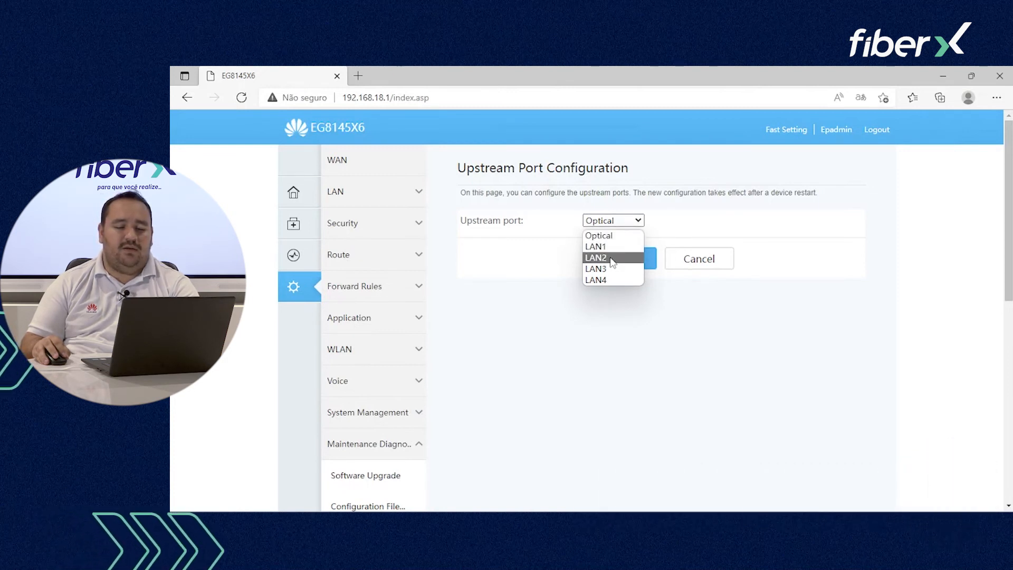
{"action": "left_click", "coordinate": [538, 287]}
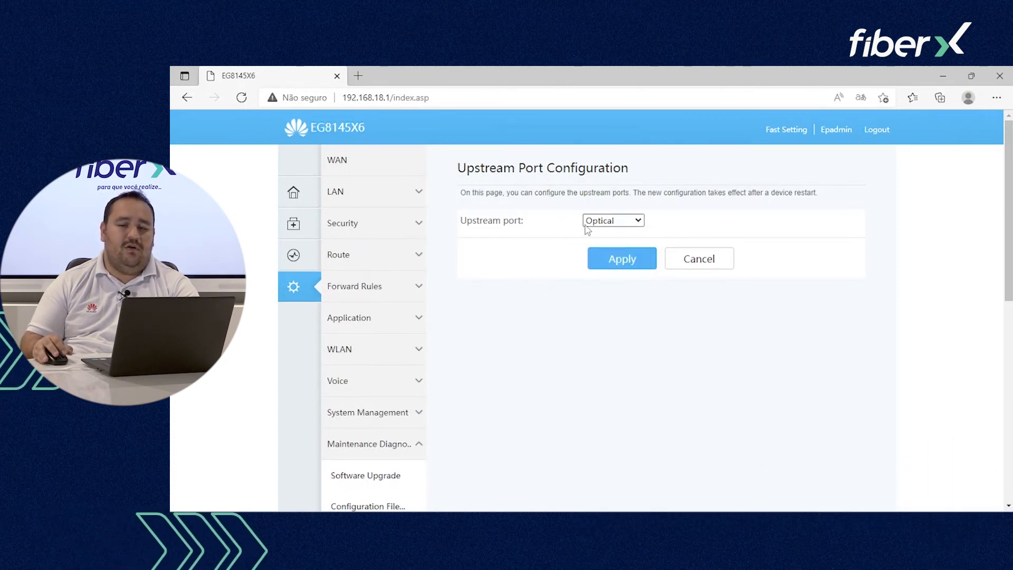
{"action": "scroll", "coordinate": [552, 248], "scroll_direction": "down", "scroll_amount": 3}
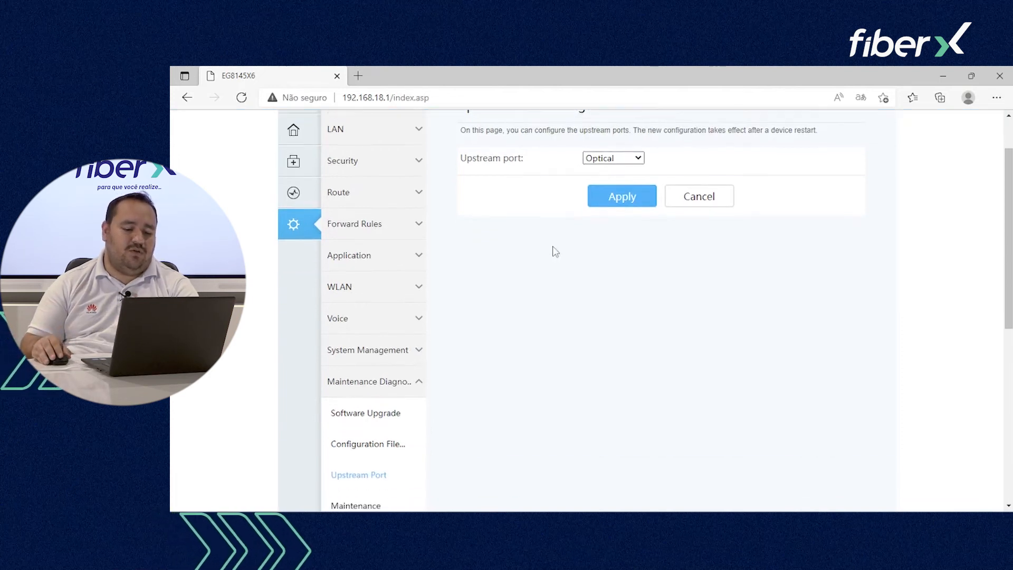
{"action": "scroll", "coordinate": [568, 330], "scroll_direction": "up", "scroll_amount": 4}
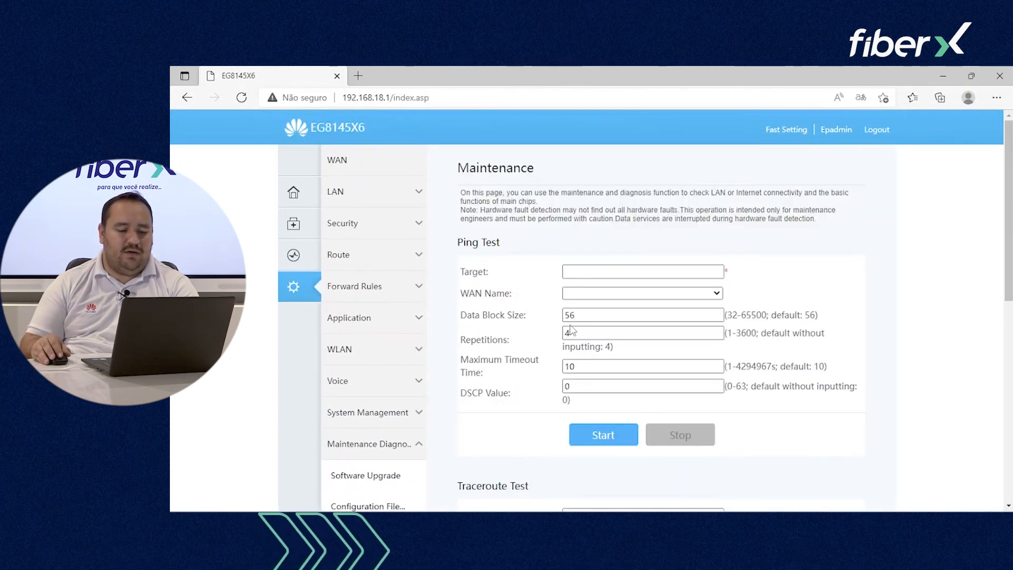
Step: Open User Log and filter it to Config-Log, then to Alarm-Log entries
{"action": "scroll", "coordinate": [554, 259], "scroll_direction": "down", "scroll_amount": 1}
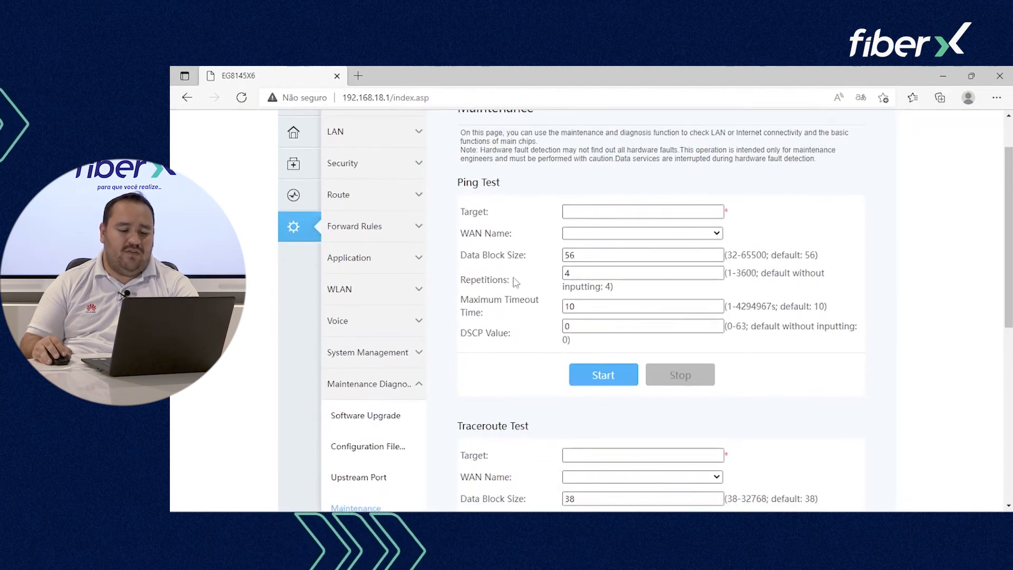
{"action": "scroll", "coordinate": [538, 322], "scroll_direction": "down", "scroll_amount": 4}
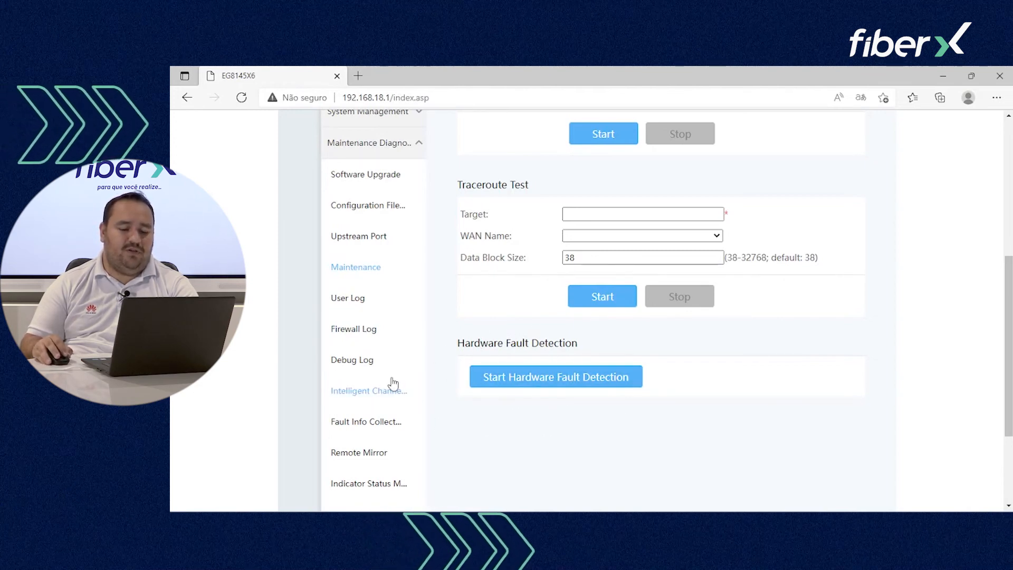
{"action": "left_click", "coordinate": [342, 298]}
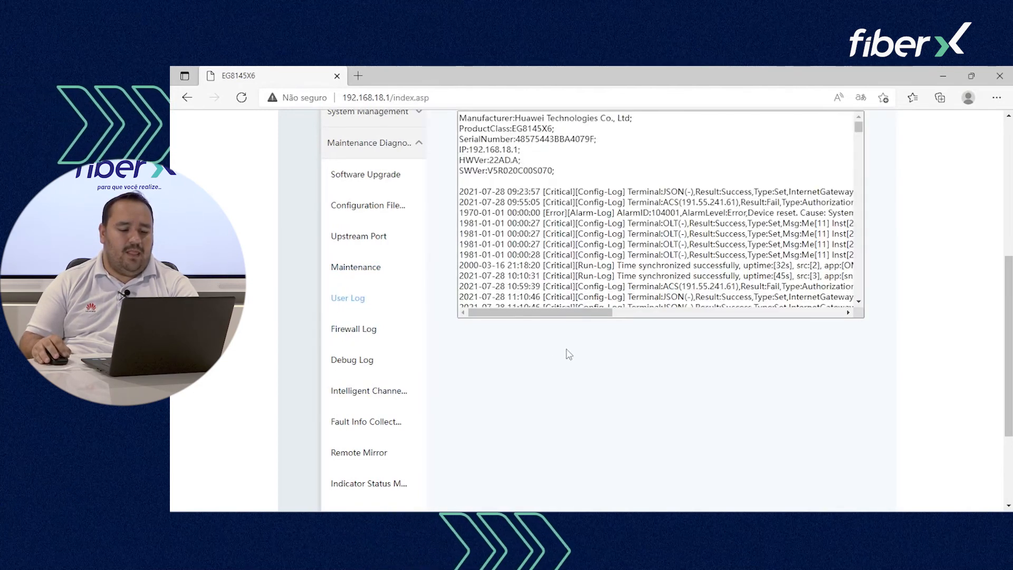
{"action": "scroll", "coordinate": [706, 254], "scroll_direction": "down", "scroll_amount": 10}
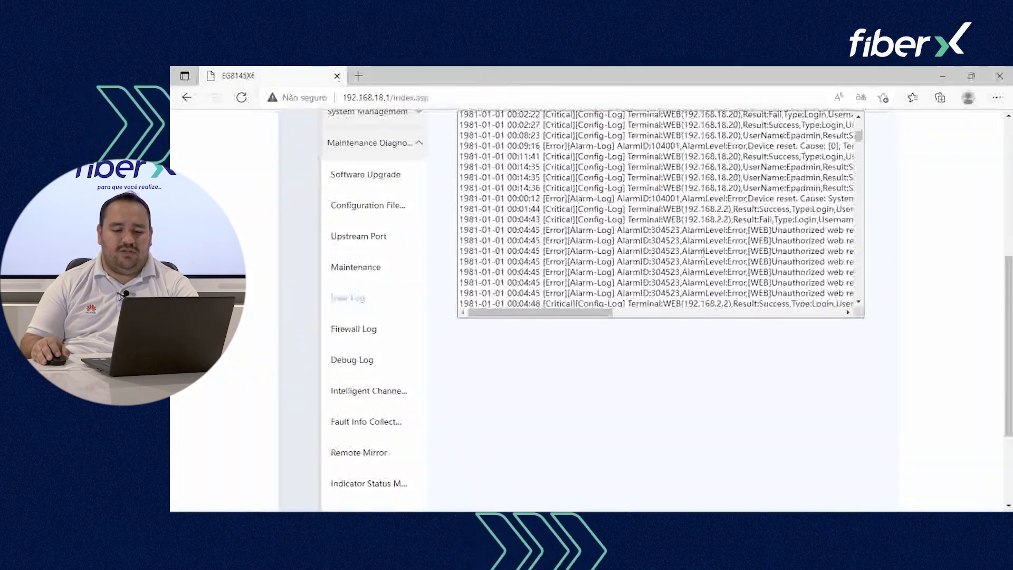
{"action": "scroll", "coordinate": [702, 253], "scroll_direction": "down", "scroll_amount": 10}
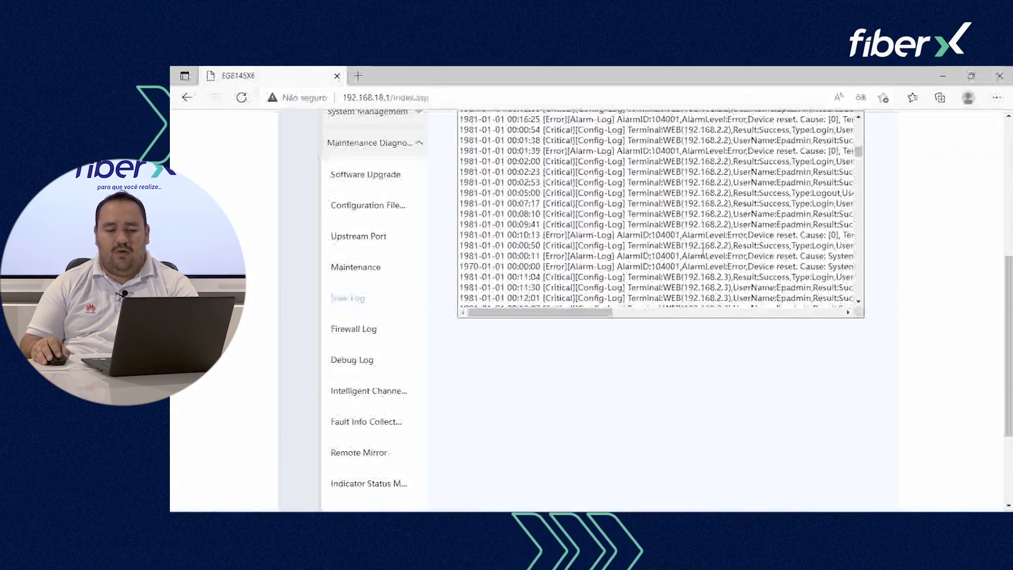
{"action": "scroll", "coordinate": [702, 254], "scroll_direction": "up", "scroll_amount": 10}
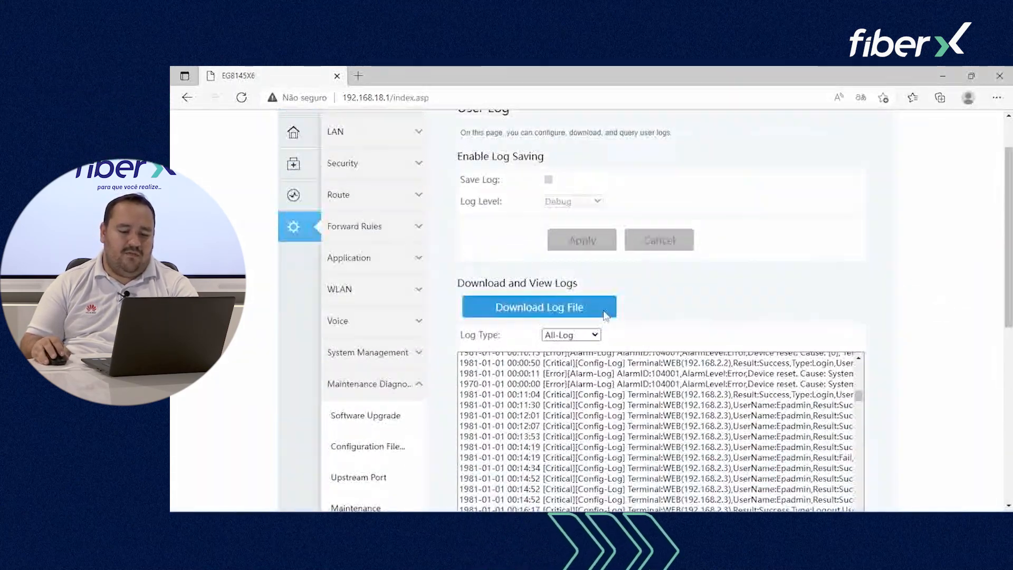
{"action": "left_click", "coordinate": [587, 337]}
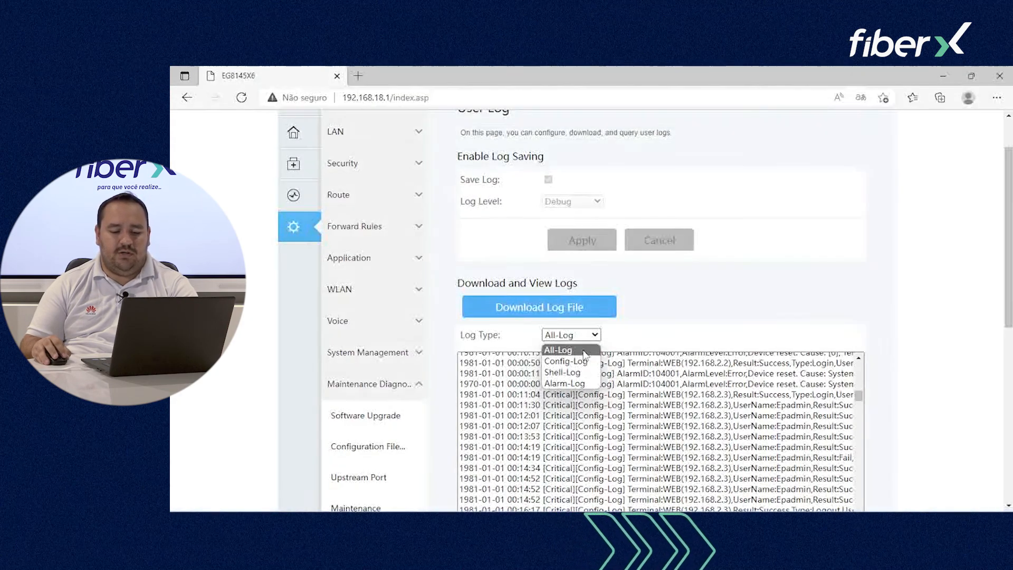
{"action": "left_click", "coordinate": [566, 362]}
{"action": "left_click", "coordinate": [572, 334]}
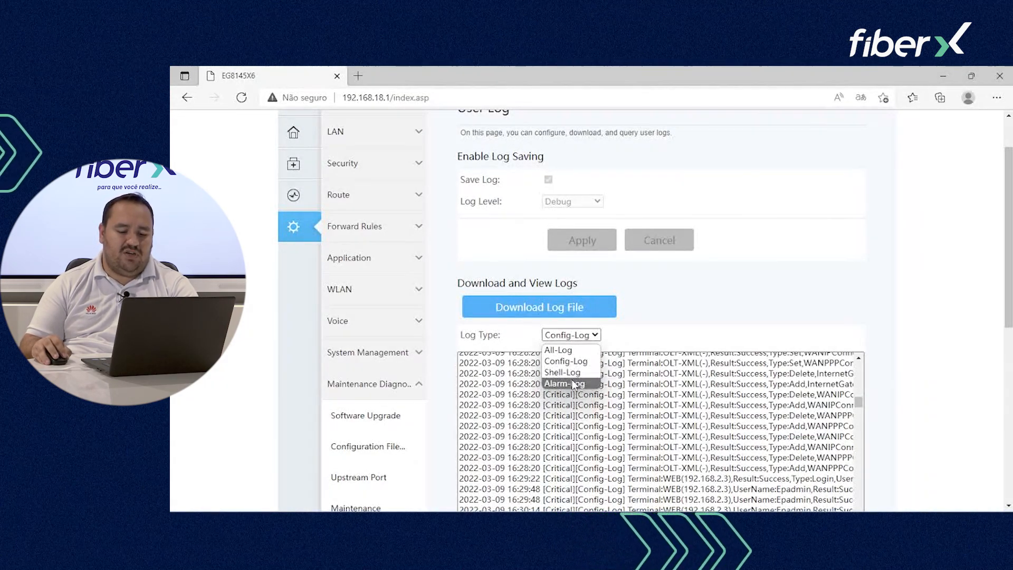
{"action": "left_click", "coordinate": [565, 384]}
{"action": "scroll", "coordinate": [443, 357], "scroll_direction": "down", "scroll_amount": 5}
Step: View the Firewall Log page, with firewall logging off and only device info logged
{"action": "left_click", "coordinate": [379, 332]}
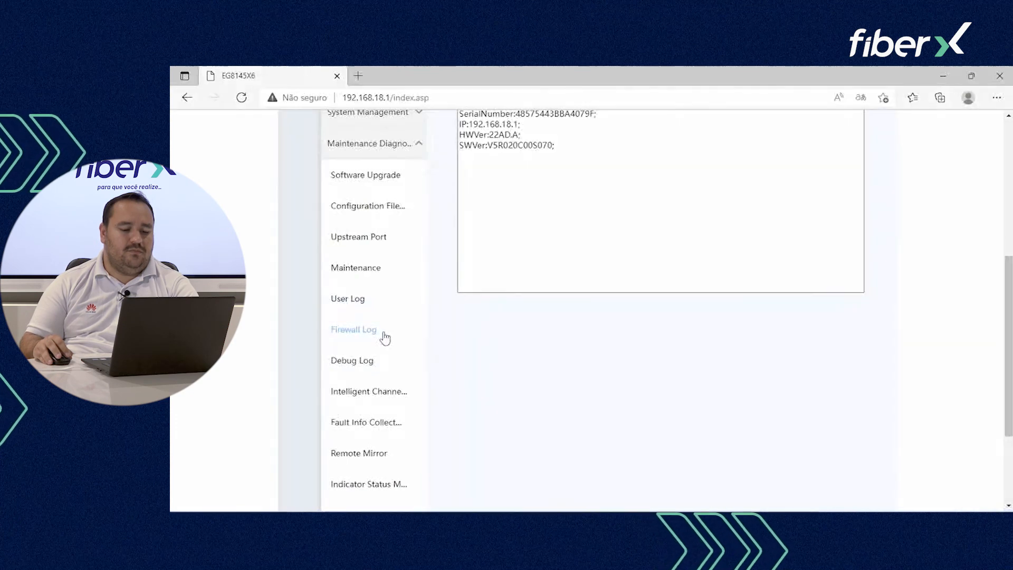
{"action": "scroll", "coordinate": [527, 380], "scroll_direction": "up", "scroll_amount": 5}
{"action": "scroll", "coordinate": [559, 430], "scroll_direction": "down", "scroll_amount": 3}
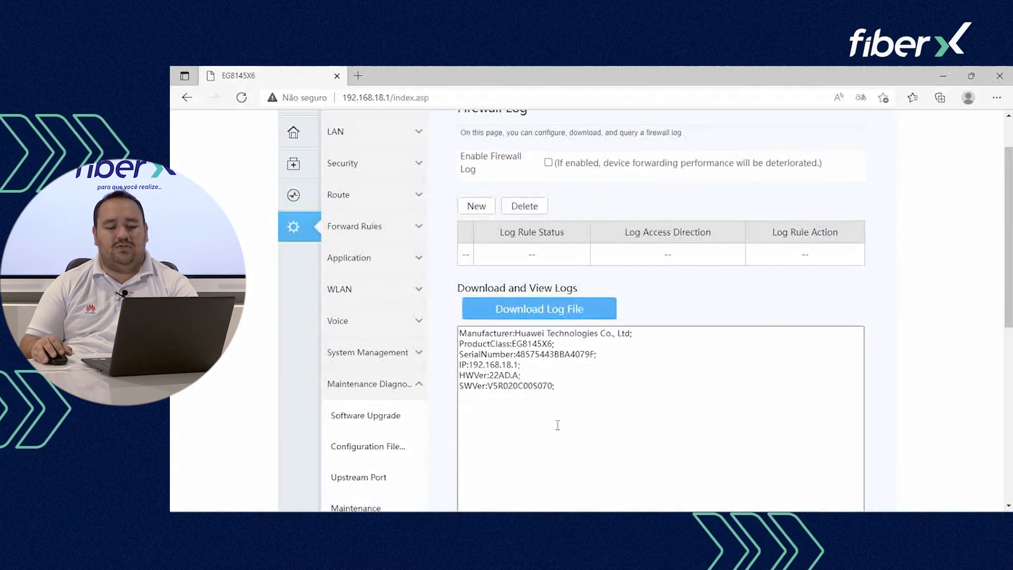
{"action": "scroll", "coordinate": [484, 348], "scroll_direction": "up", "scroll_amount": 1}
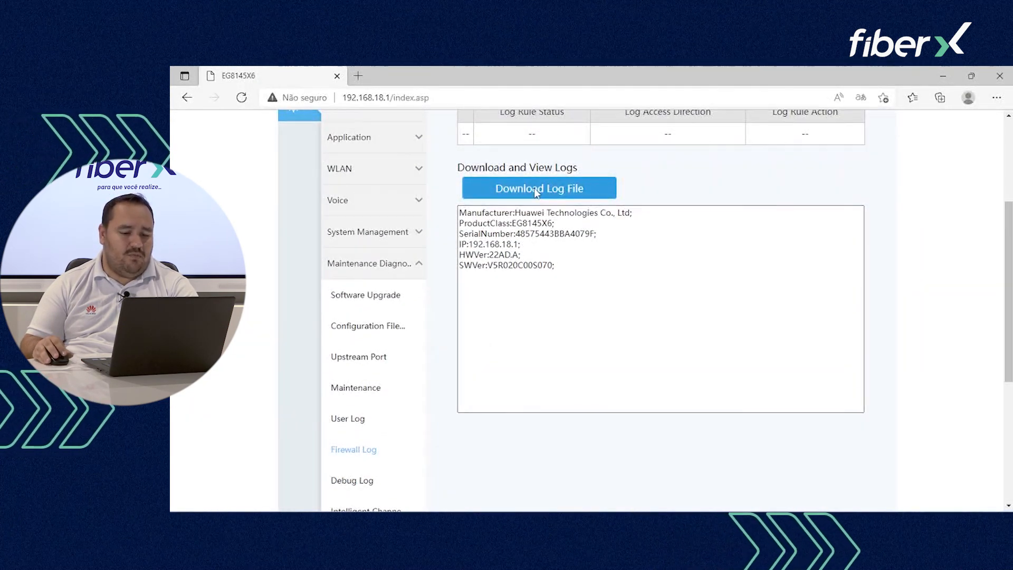
{"action": "scroll", "coordinate": [513, 327], "scroll_direction": "down", "scroll_amount": 3}
Step: Open Debug Log and filter it to Wi-Fi Log entries
{"action": "left_click", "coordinate": [367, 363]}
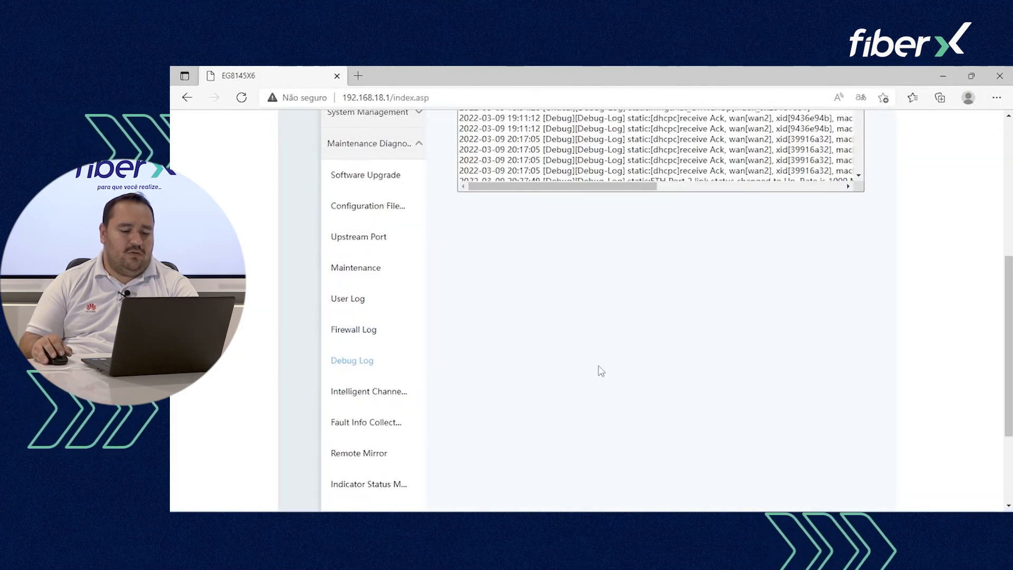
{"action": "scroll", "coordinate": [600, 368], "scroll_direction": "up", "scroll_amount": 5}
{"action": "left_click", "coordinate": [569, 210]}
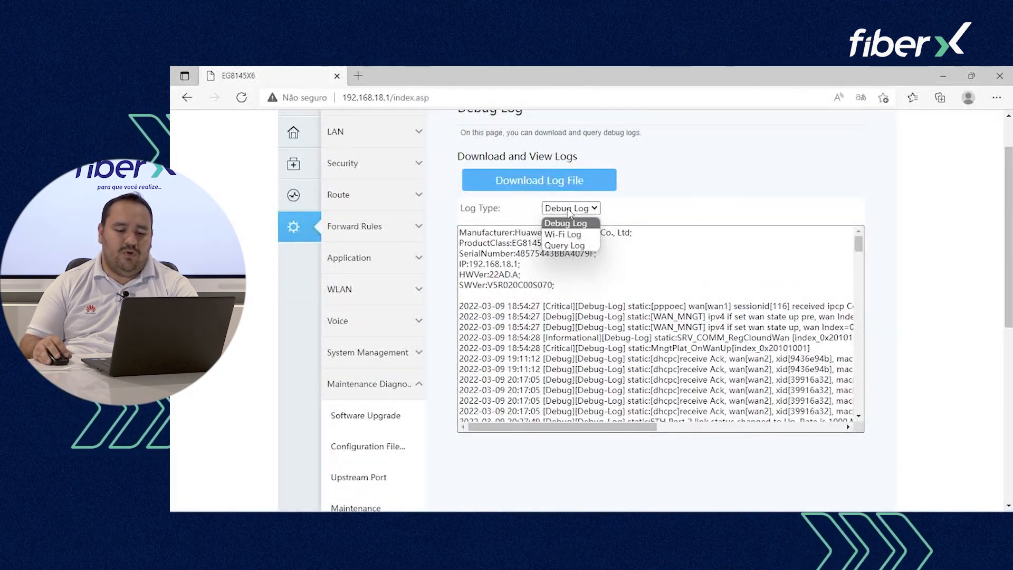
{"action": "left_click", "coordinate": [551, 234]}
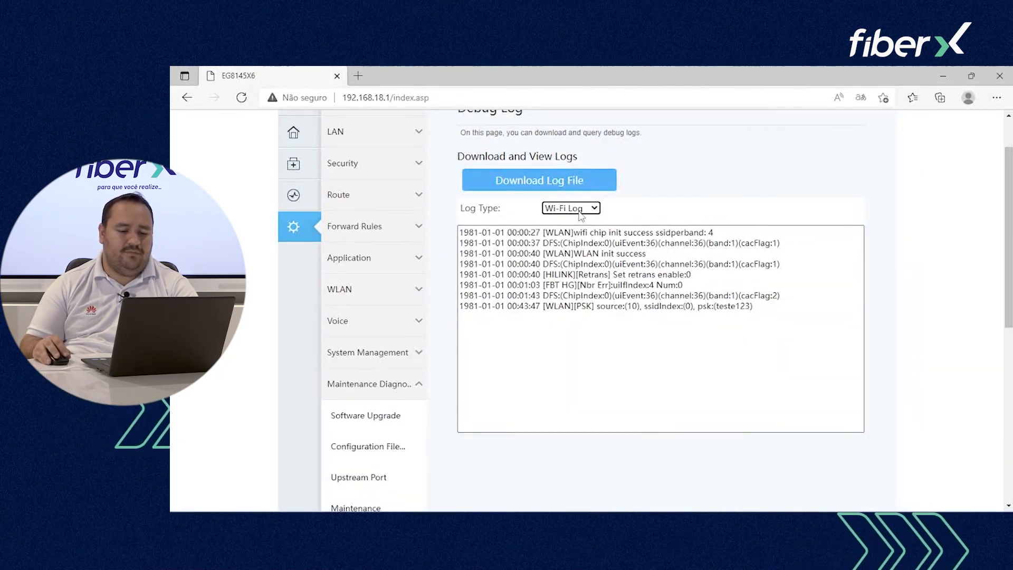
{"action": "scroll", "coordinate": [371, 326], "scroll_direction": "down", "scroll_amount": 7}
Step: Browse the Remote Mirror packet capture and VoIP Statistics pages
{"action": "left_click", "coordinate": [378, 320]}
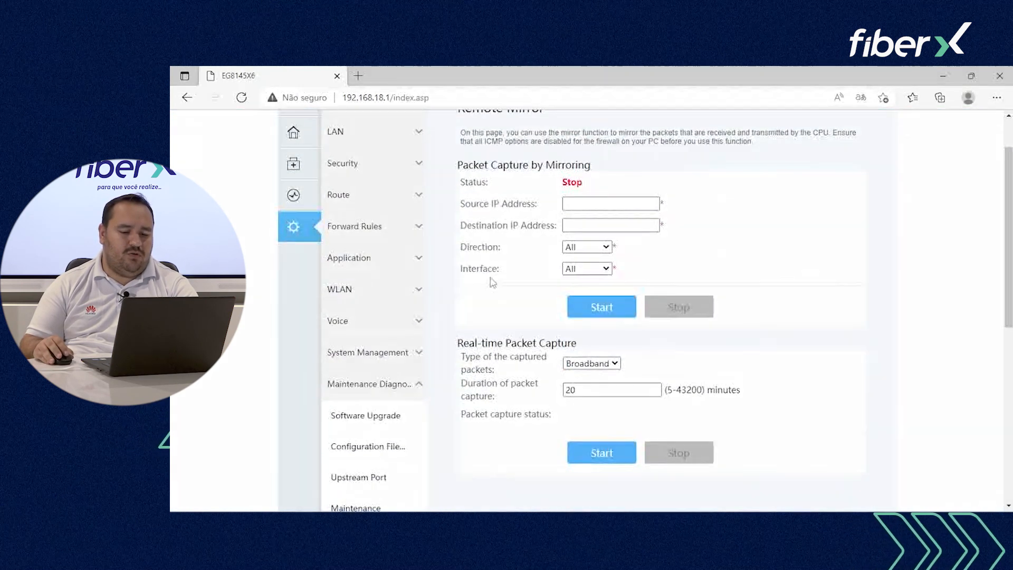
{"action": "scroll", "coordinate": [534, 210], "scroll_direction": "up", "scroll_amount": 2}
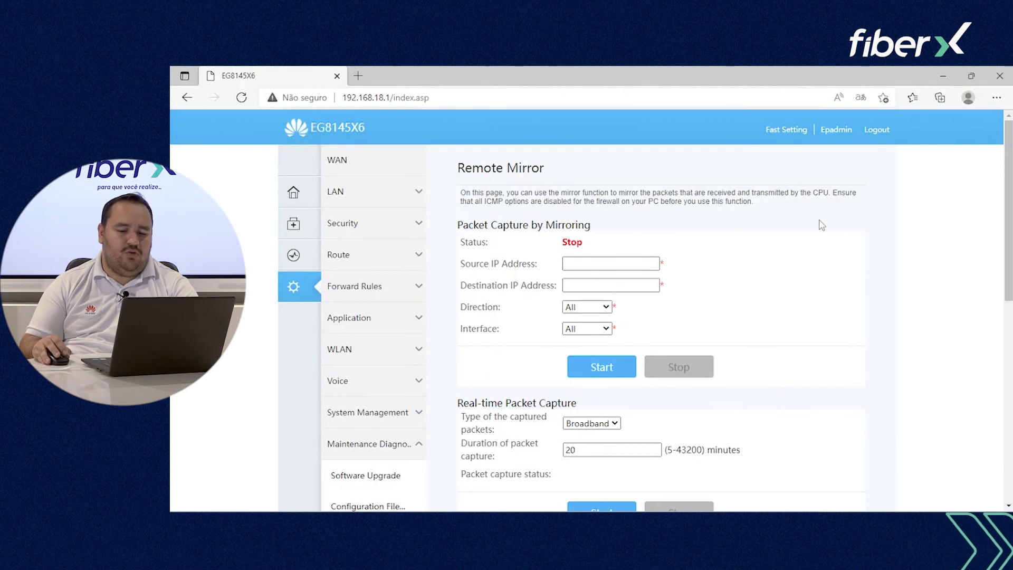
{"action": "scroll", "coordinate": [529, 312], "scroll_direction": "down", "scroll_amount": 8}
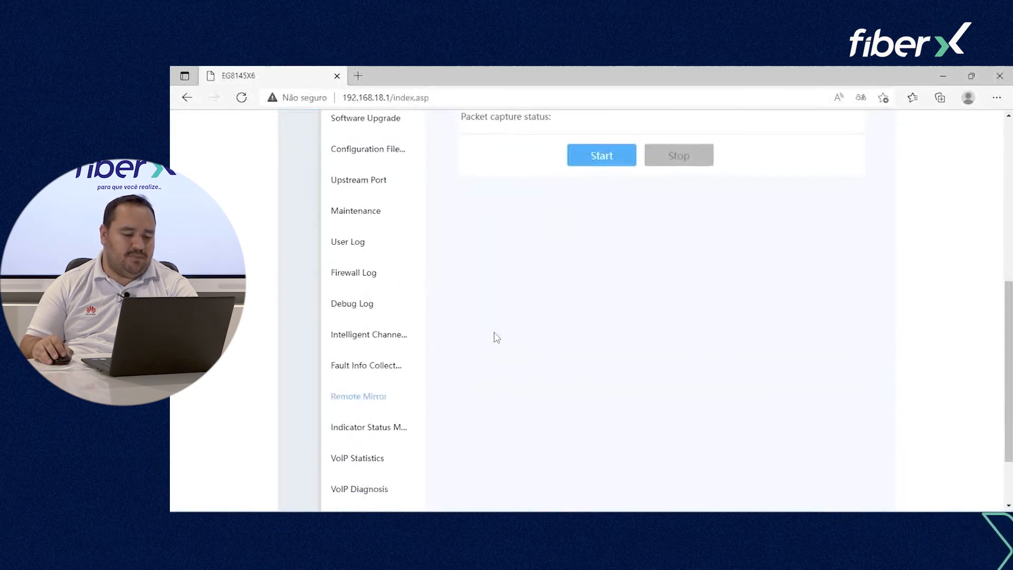
{"action": "left_click", "coordinate": [369, 376]}
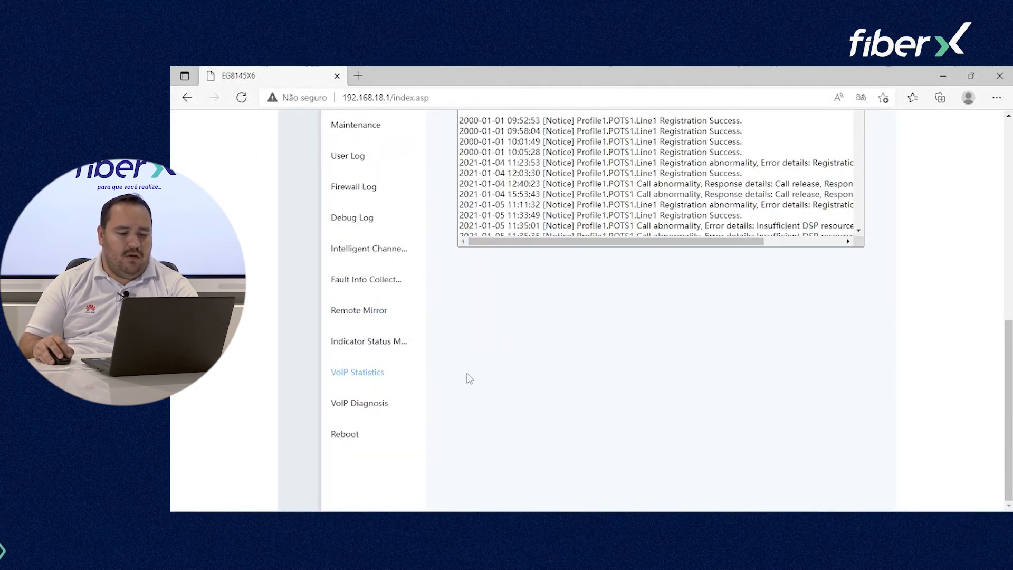
{"action": "scroll", "coordinate": [581, 365], "scroll_direction": "up", "scroll_amount": 5}
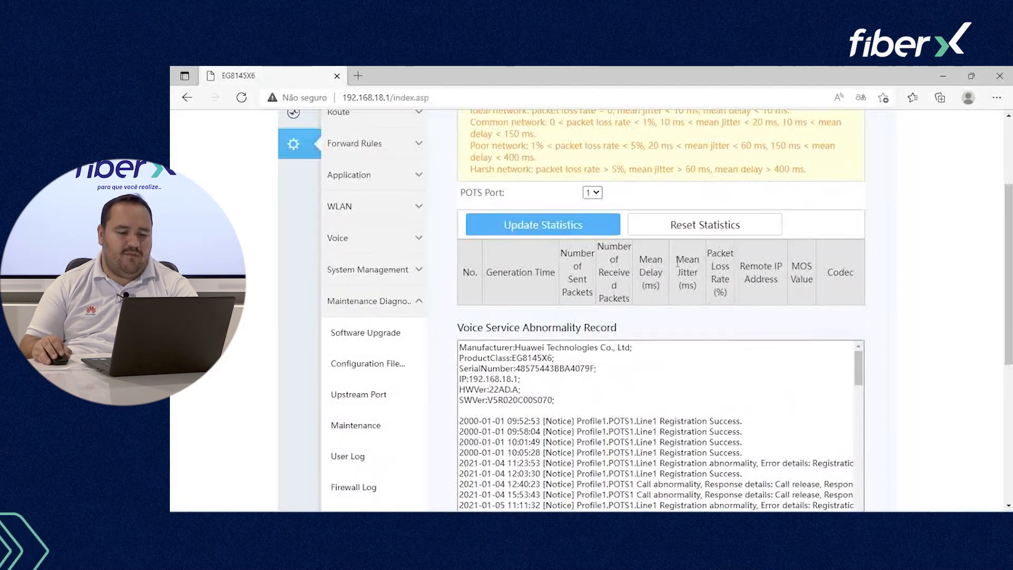
{"action": "scroll", "coordinate": [578, 248], "scroll_direction": "up", "scroll_amount": 3}
{"action": "scroll", "coordinate": [583, 337], "scroll_direction": "down", "scroll_amount": 9}
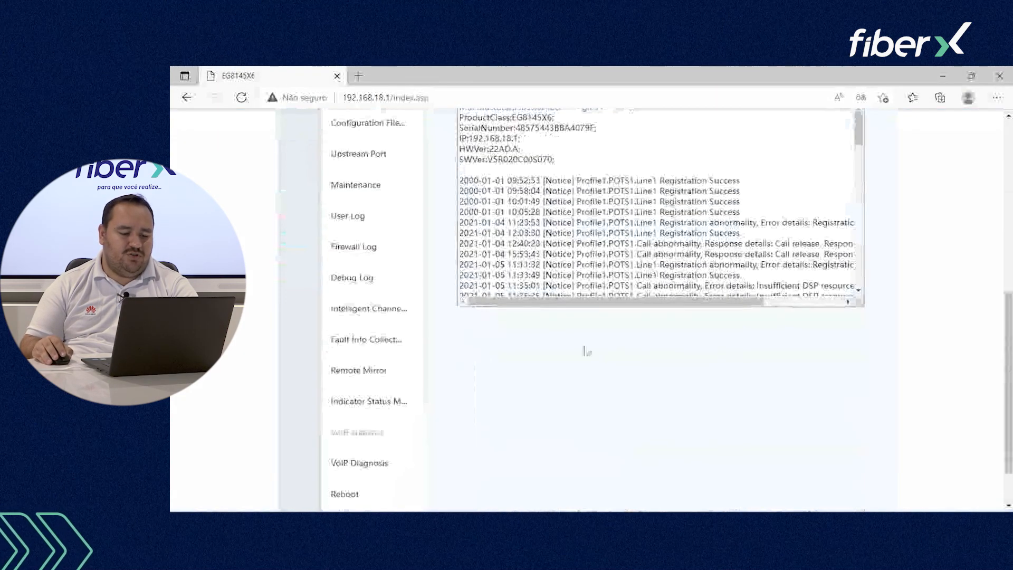
Step: Check VoIP Diagnosis results for POTS port 1, then view the Reboot settings
{"action": "left_click", "coordinate": [384, 407]}
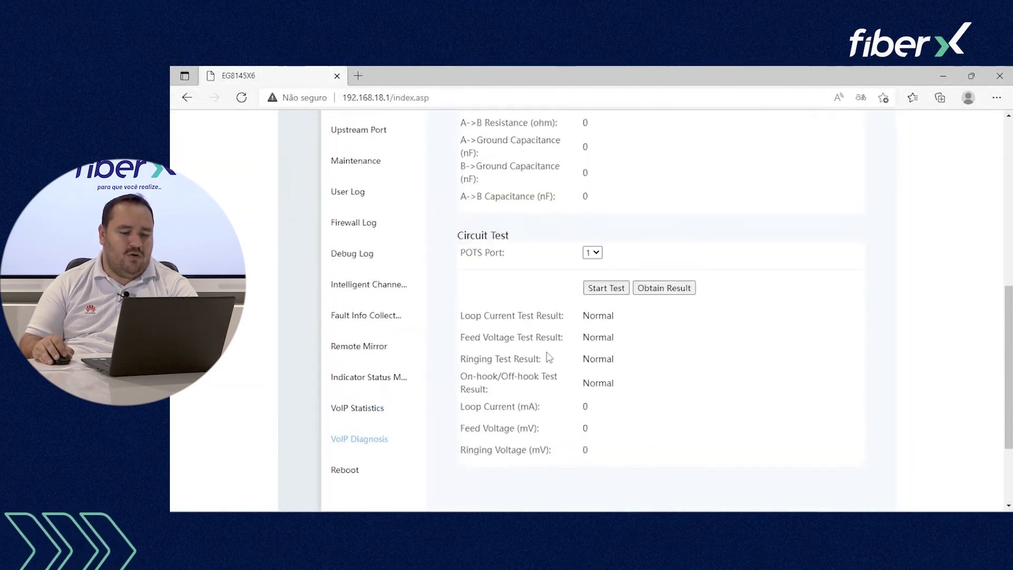
{"action": "scroll", "coordinate": [581, 351], "scroll_direction": "up", "scroll_amount": 5}
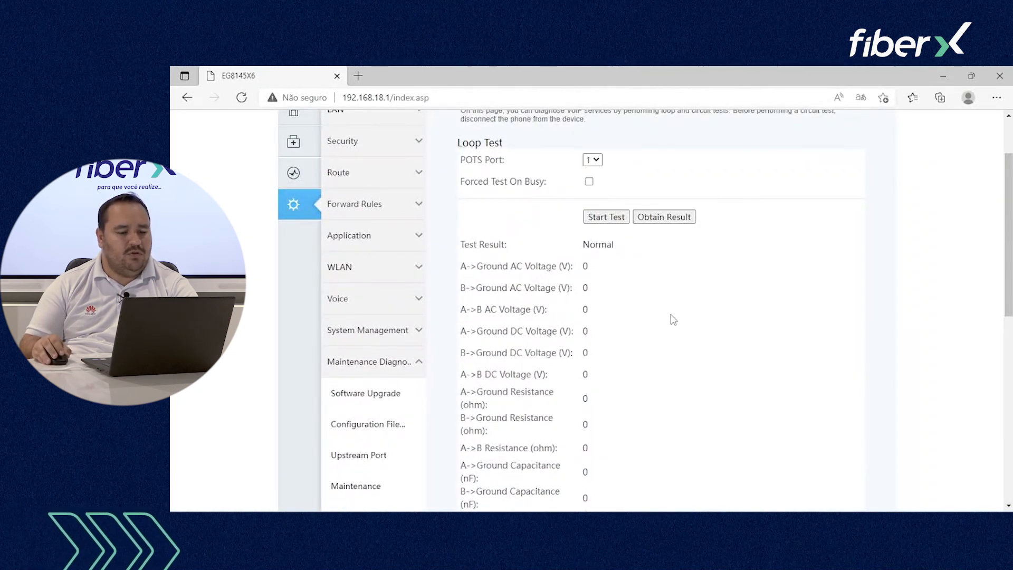
{"action": "scroll", "coordinate": [682, 377], "scroll_direction": "down", "scroll_amount": 6}
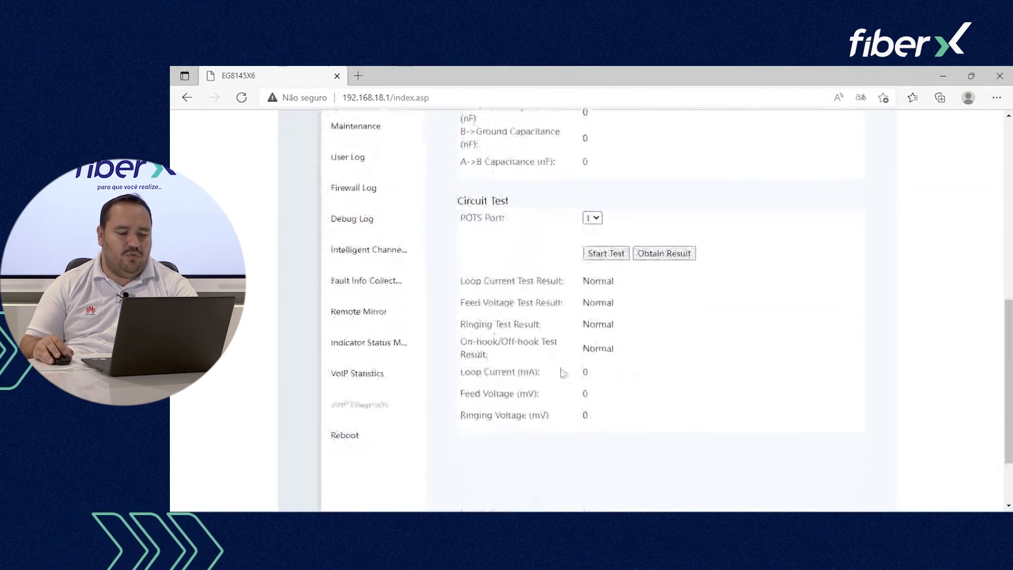
{"action": "left_click", "coordinate": [364, 438]}
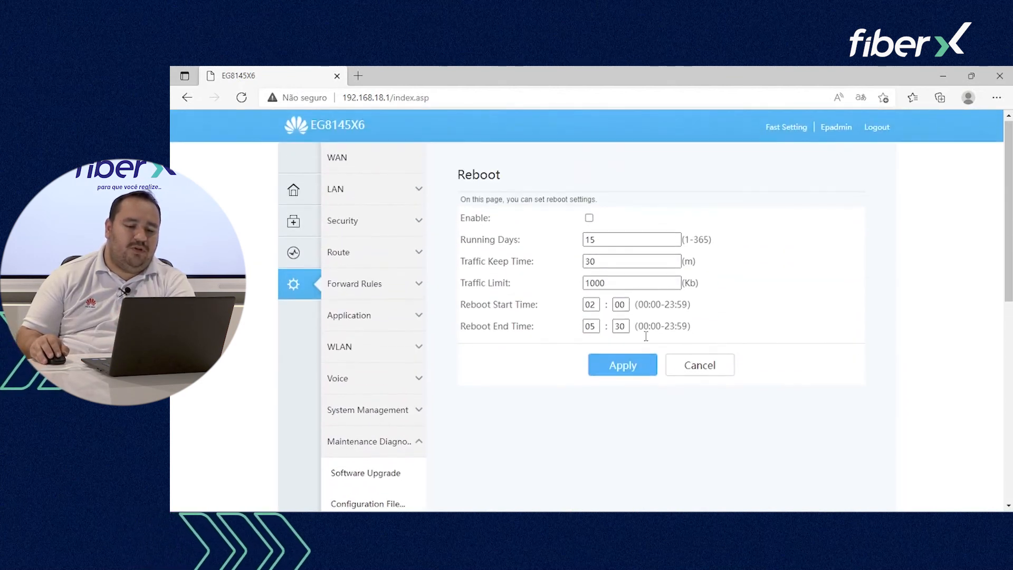